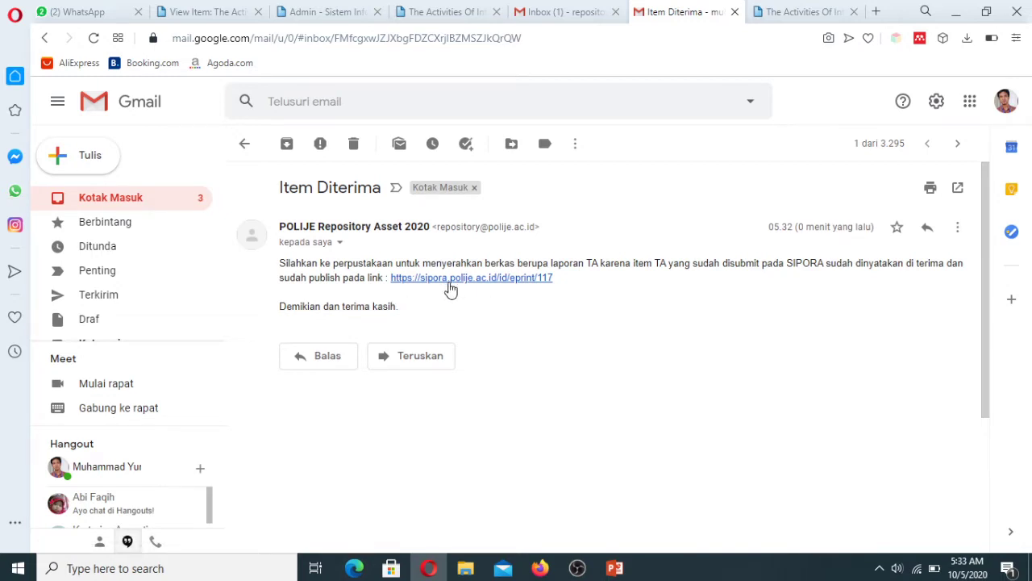
# Step: Check the published internship report's SIPORA page from the email link, then log the editor out
pyautogui.click(499, 284)
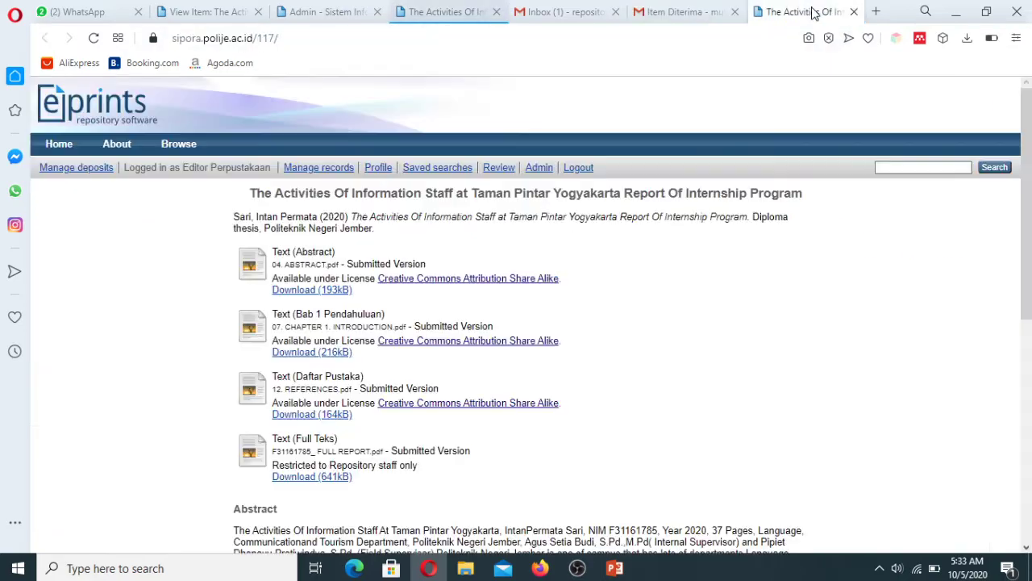
pyautogui.moveTo(1028, 281)
pyautogui.mouseDown()
pyautogui.moveTo(1030, 478)
pyautogui.moveTo(1029, 273)
pyautogui.mouseUp()
pyautogui.click(684, 11)
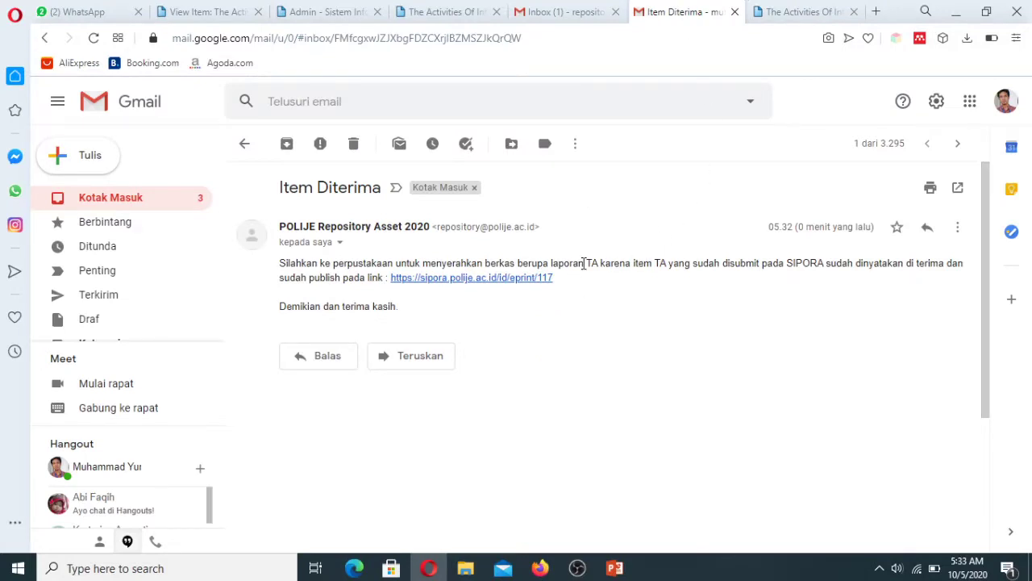
pyautogui.click(818, 12)
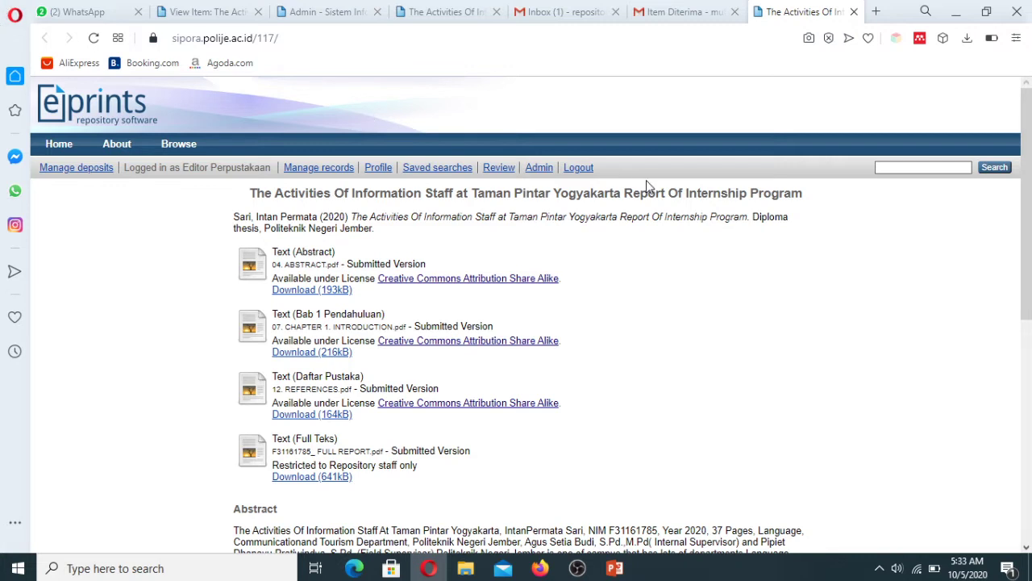
pyautogui.click(577, 169)
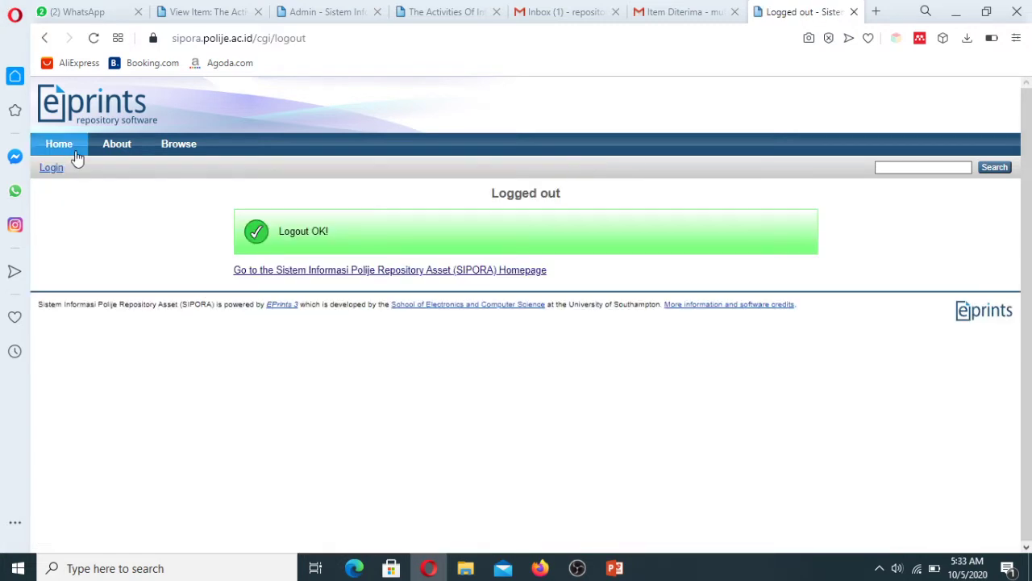
# Step: Log in to SIPORA with the student depositor's username and password
pyautogui.click(50, 168)
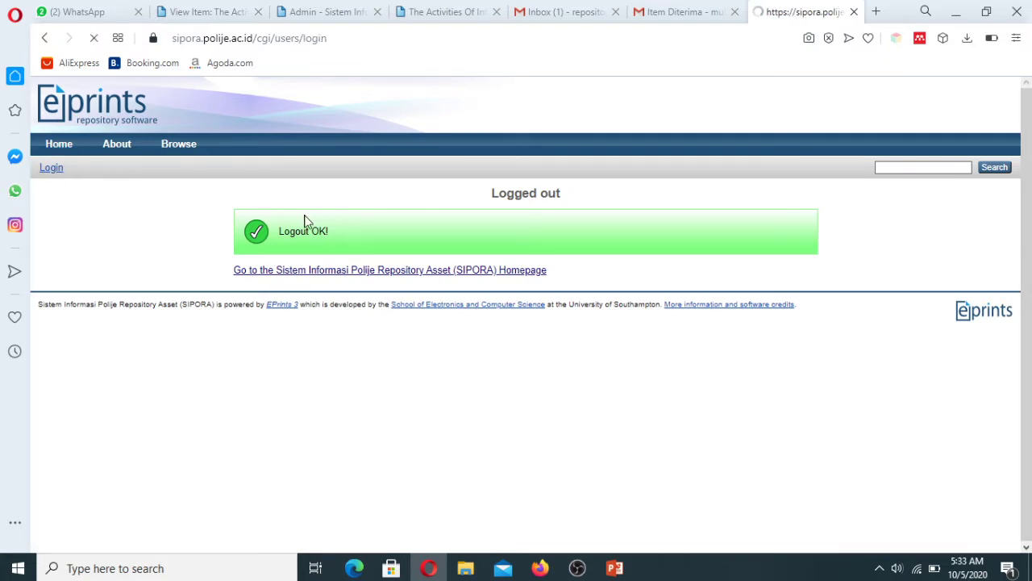
pyautogui.doubleClick(521, 244)
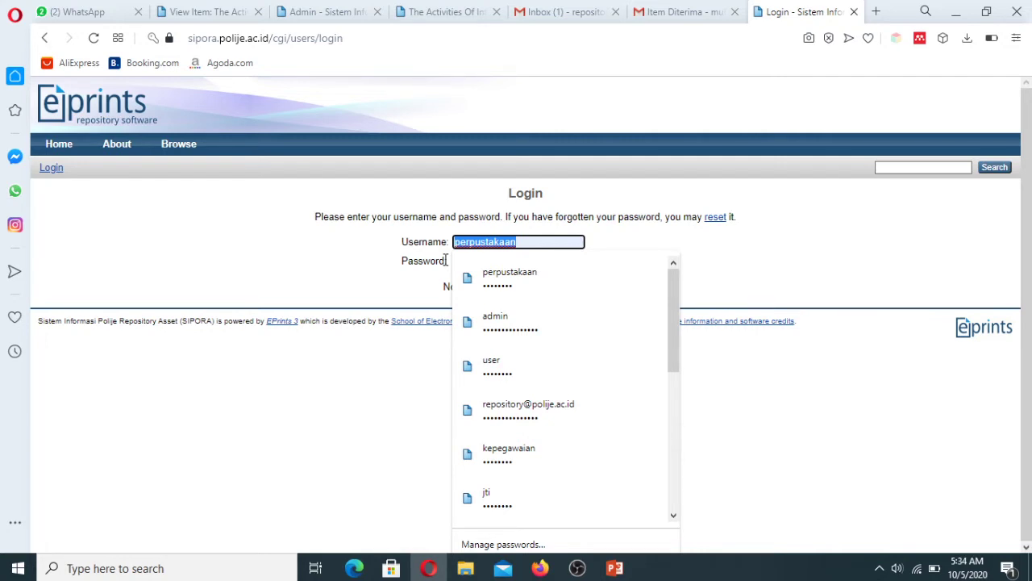
pyautogui.write('user')
pyautogui.press('Tab')
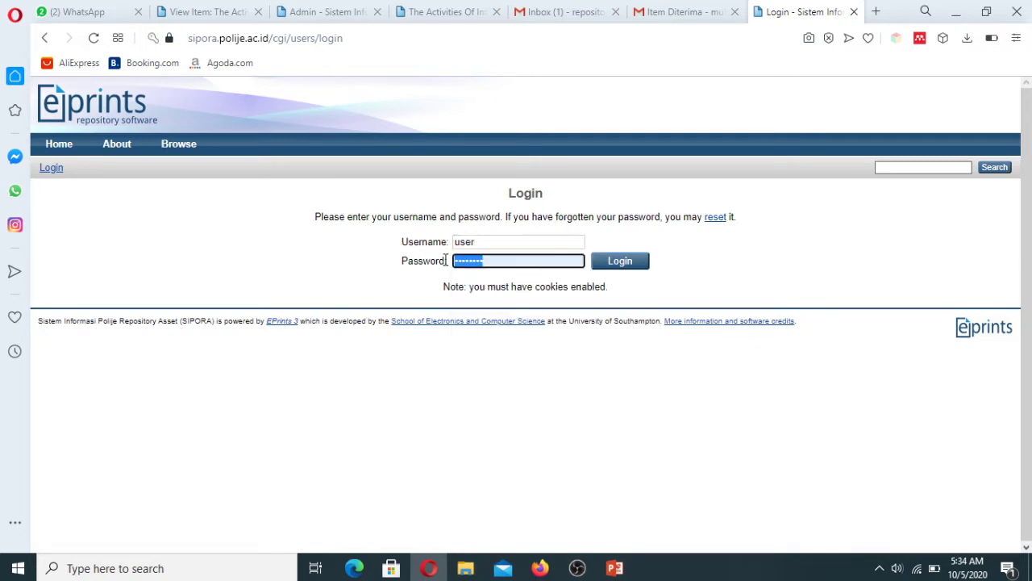
pyautogui.write('••••••')
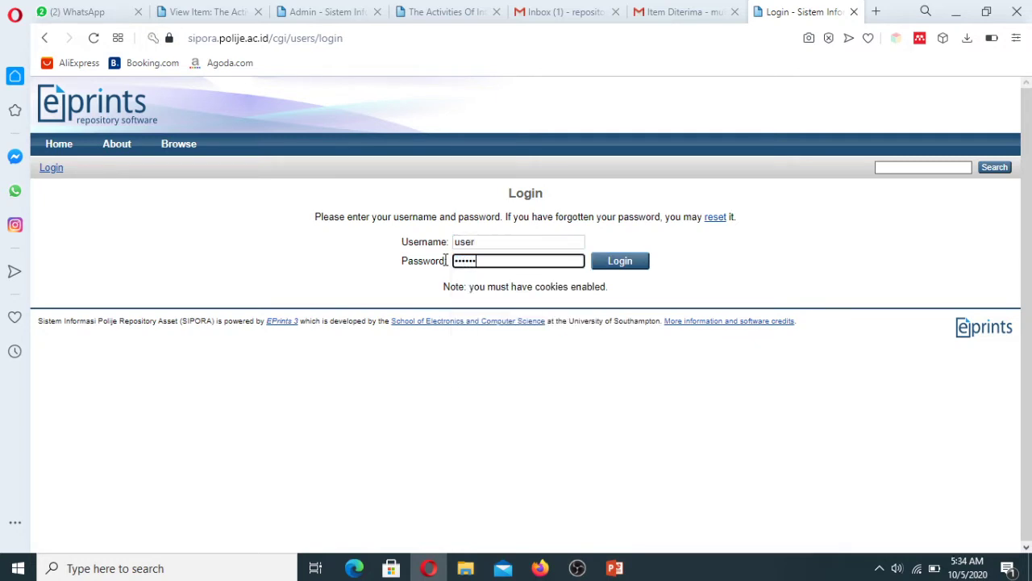
pyautogui.write('••')
pyautogui.press('Return')
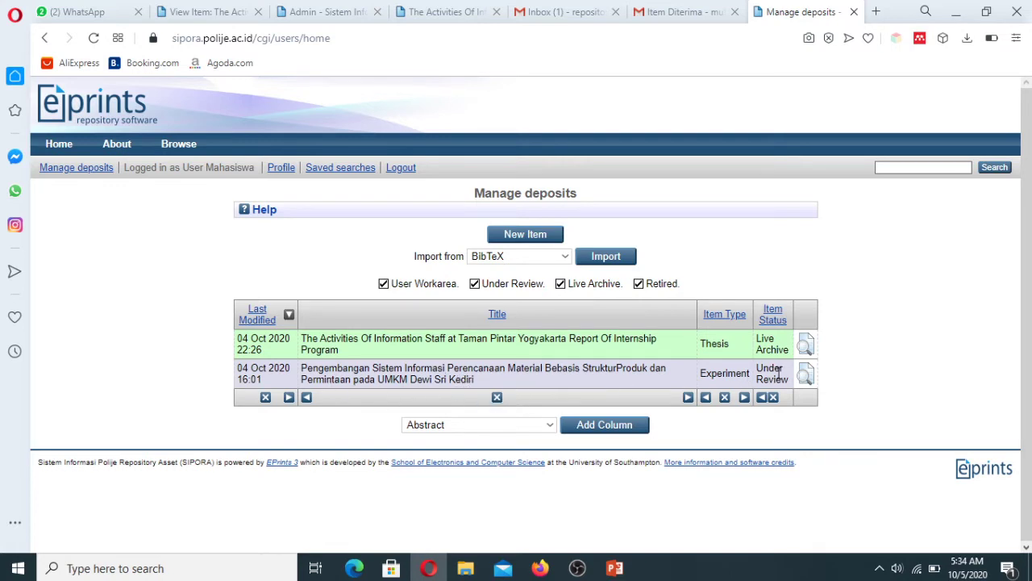
# Step: Open the internship report's Live Archive entry from Manage deposits
pyautogui.moveTo(755, 367); pyautogui.dragTo(784, 383)
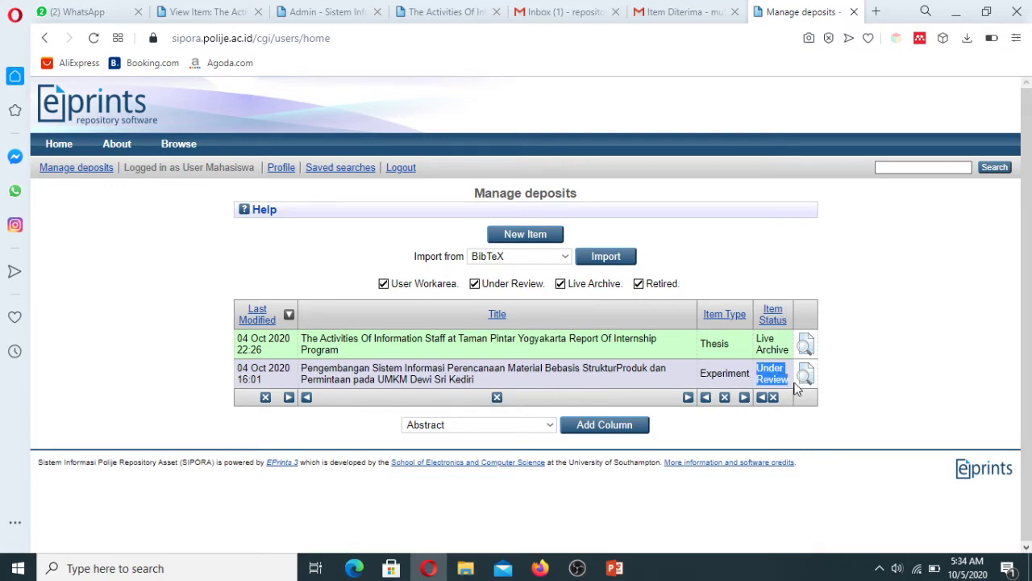
pyautogui.click(896, 373)
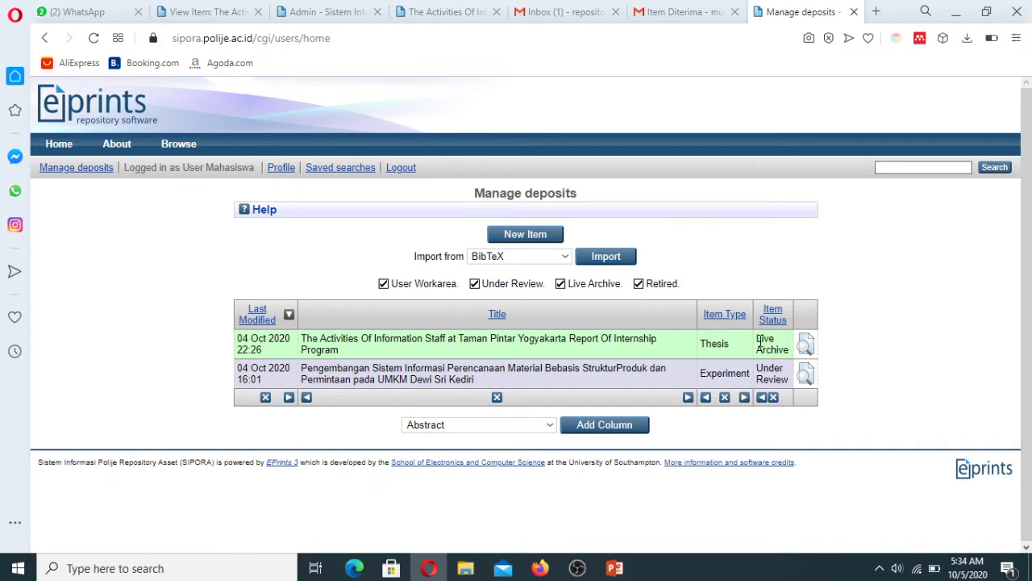
pyautogui.click(809, 352)
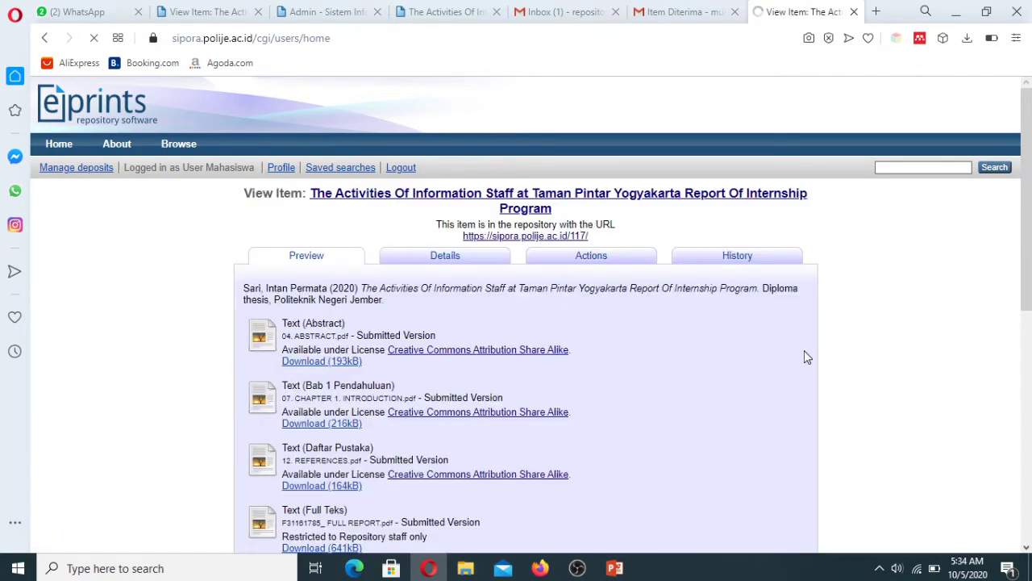
# Step: Open item 117's public page and compare it with the Item Diterima email
pyautogui.click(539, 240)
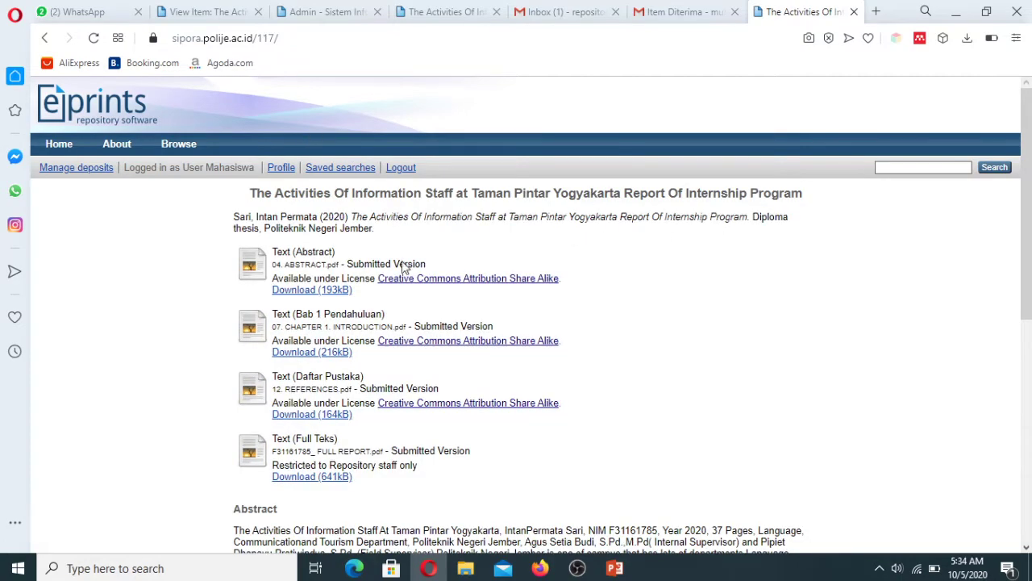
pyautogui.moveTo(1027, 208)
pyautogui.mouseDown()
pyautogui.moveTo(1029, 375)
pyautogui.moveTo(1027, 188)
pyautogui.mouseUp()
pyautogui.click(682, 13)
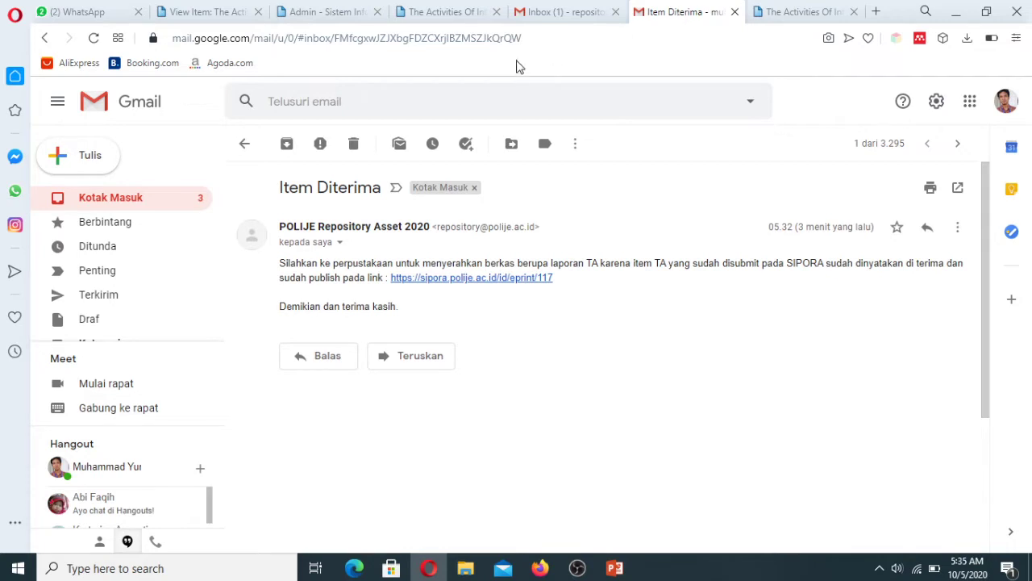
pyautogui.click(147, 205)
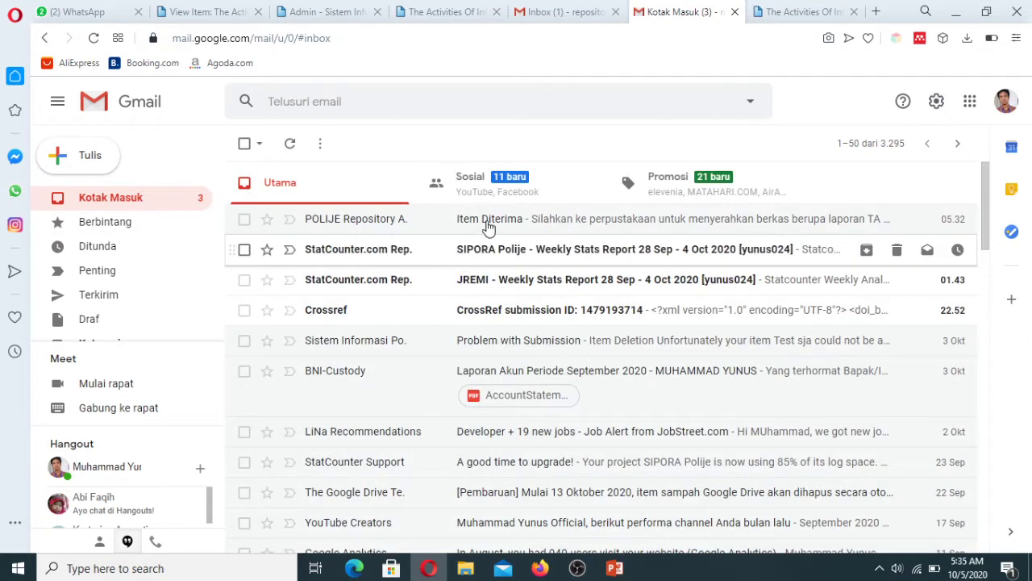
pyautogui.click(487, 225)
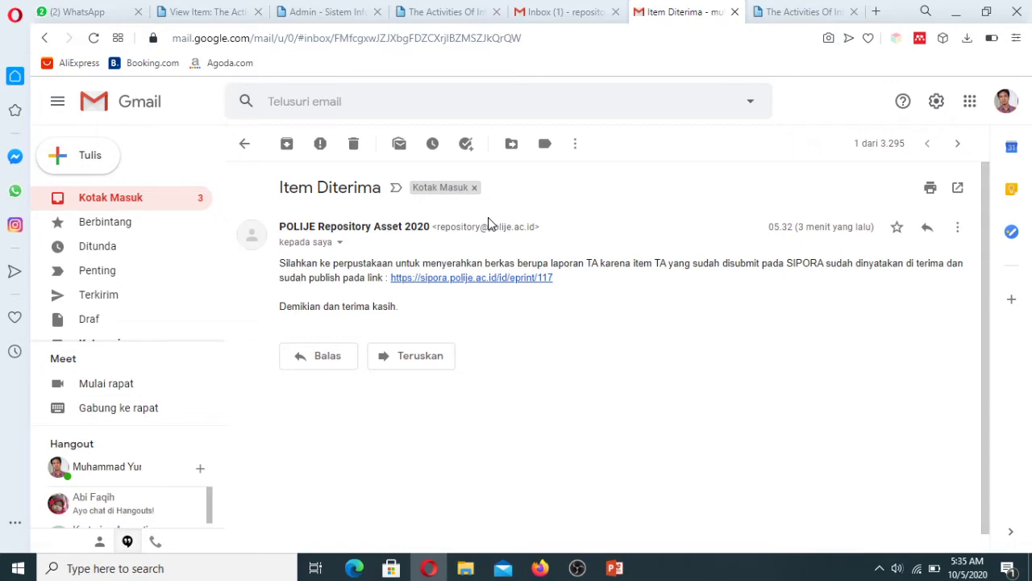
pyautogui.click(436, 11)
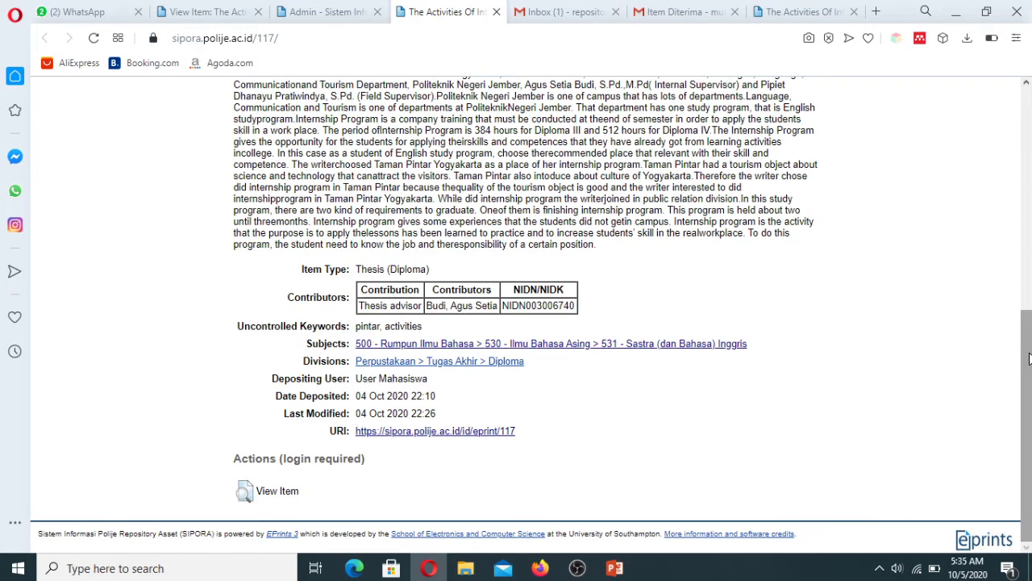
pyautogui.scroll(2, 823, 159)
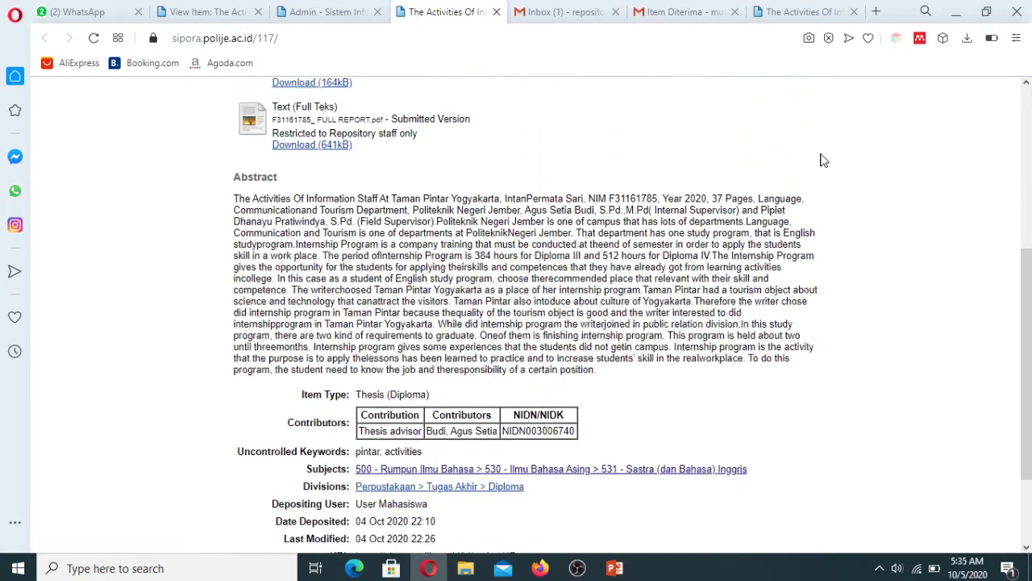
pyautogui.click(666, 15)
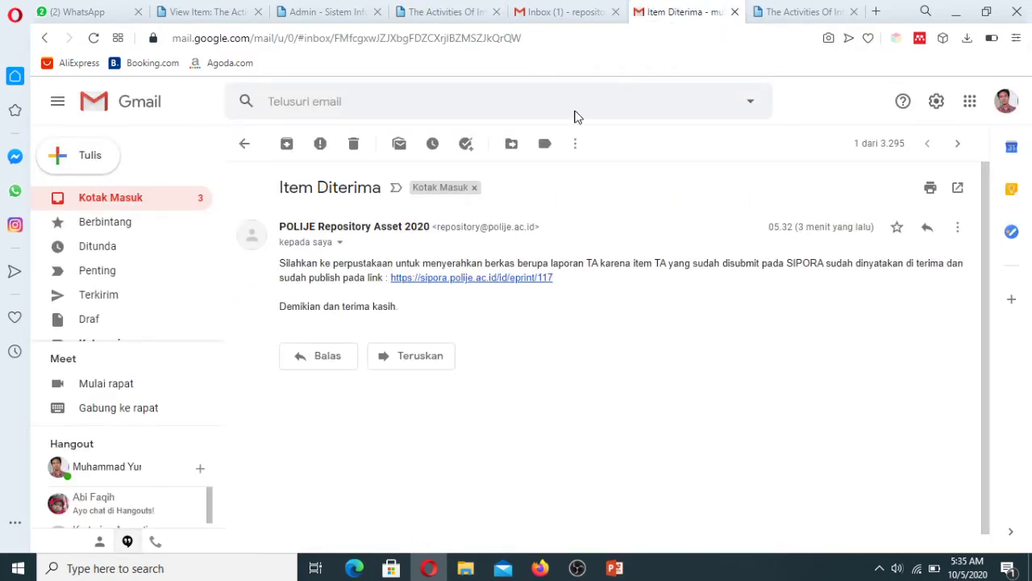
pyautogui.click(793, 16)
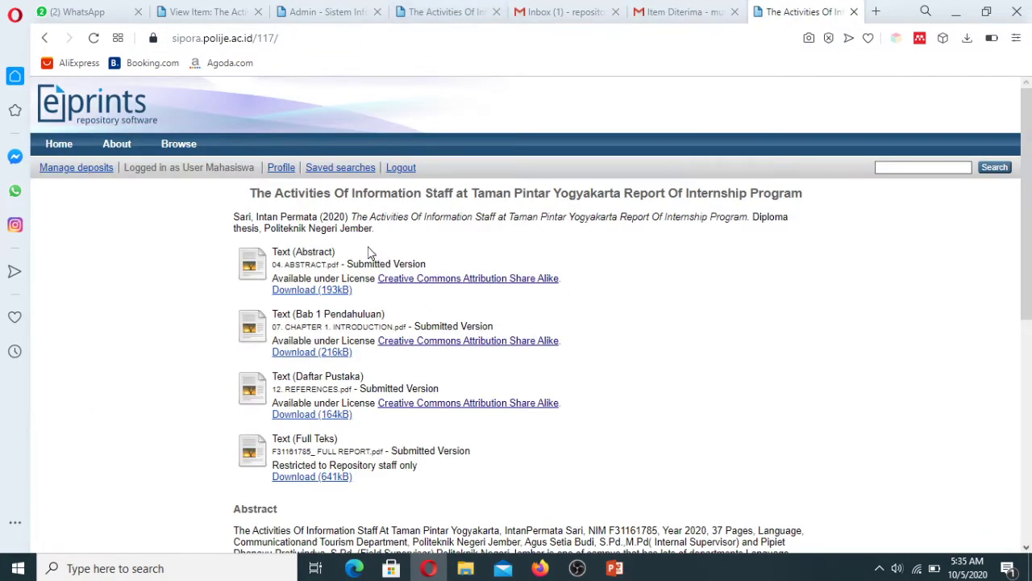
# Step: Sign the depositor out and log back in with the saved library editor account
pyautogui.click(397, 170)
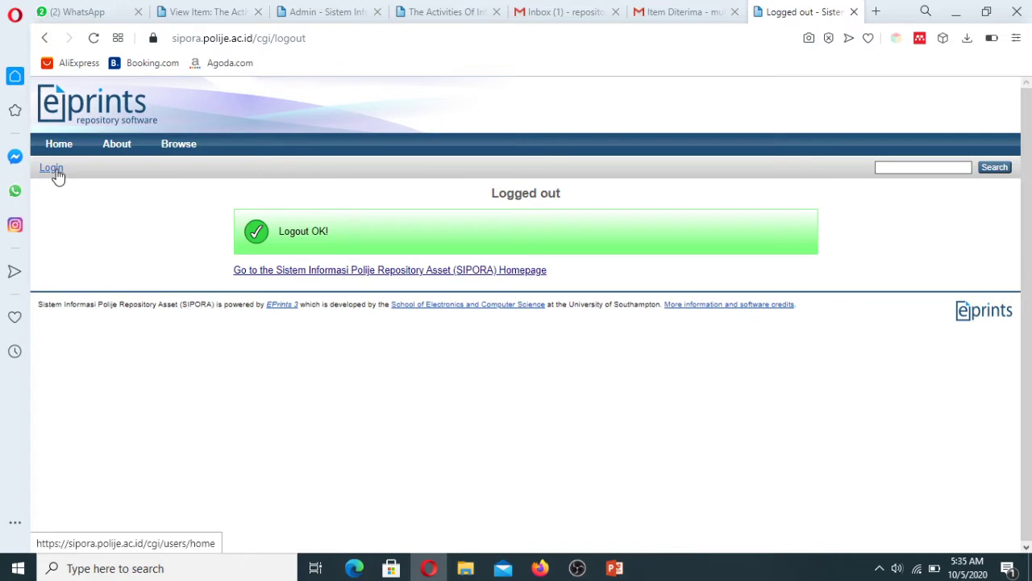
pyautogui.doubleClick(492, 239)
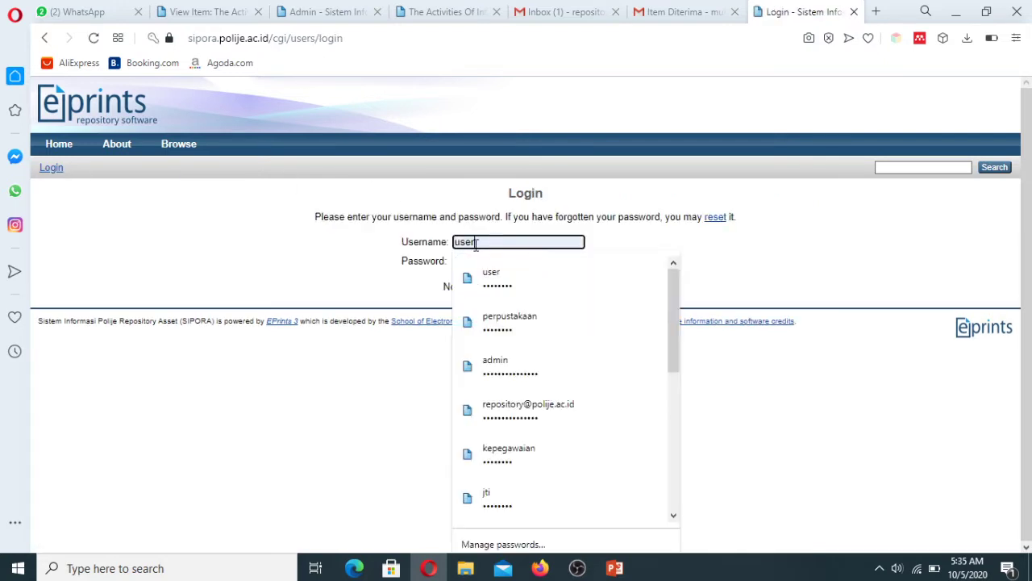
pyautogui.write('perpustakaan')
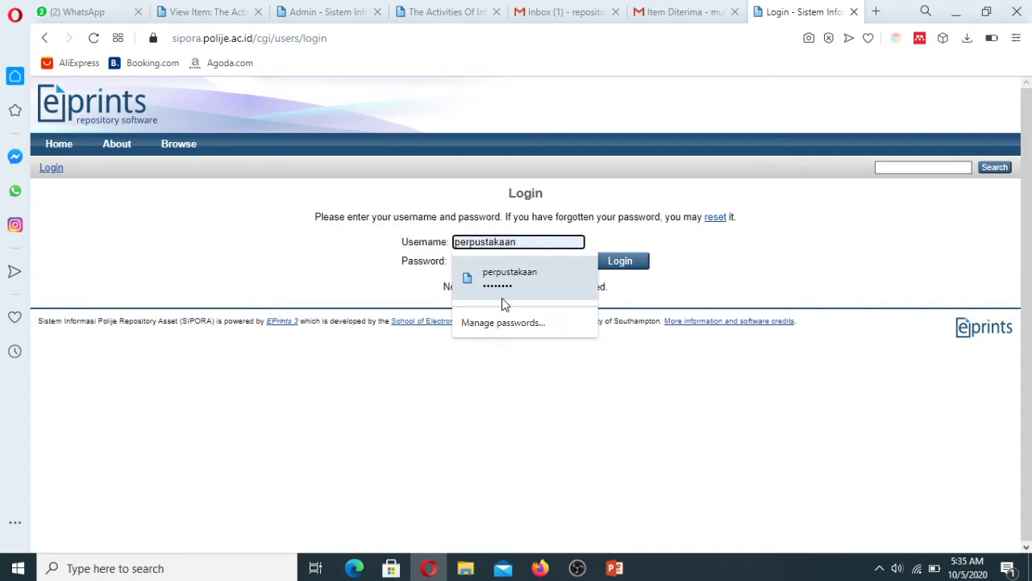
pyautogui.click(503, 282)
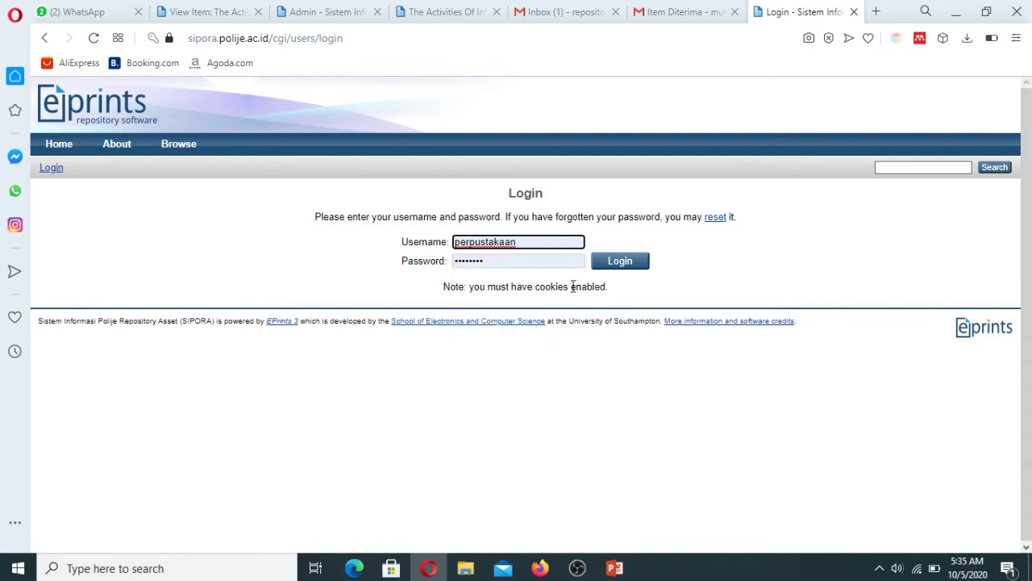
pyautogui.click(638, 266)
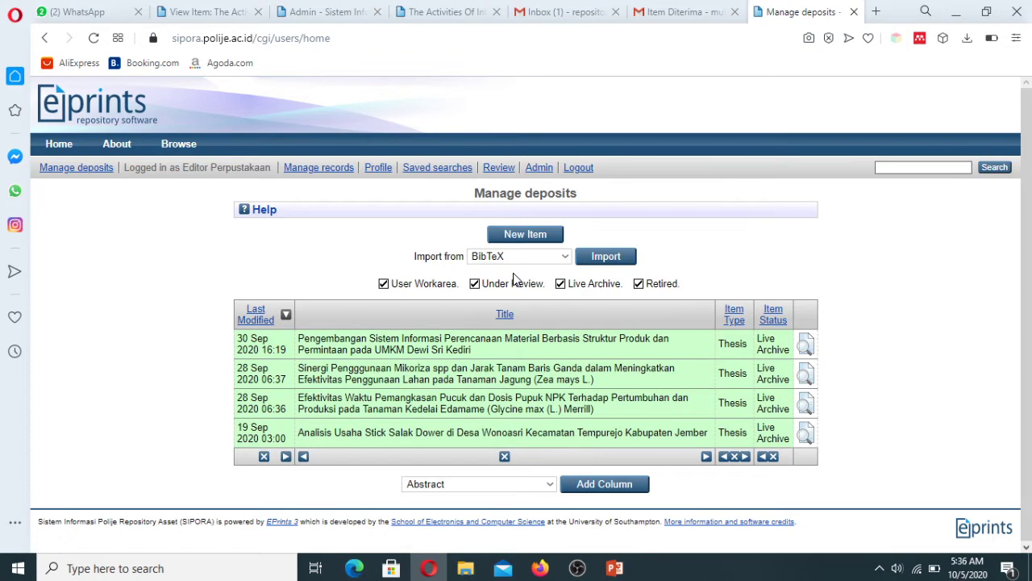
# Step: Glance over the item's public page, then return to the editor's deposits list
pyautogui.click(471, 13)
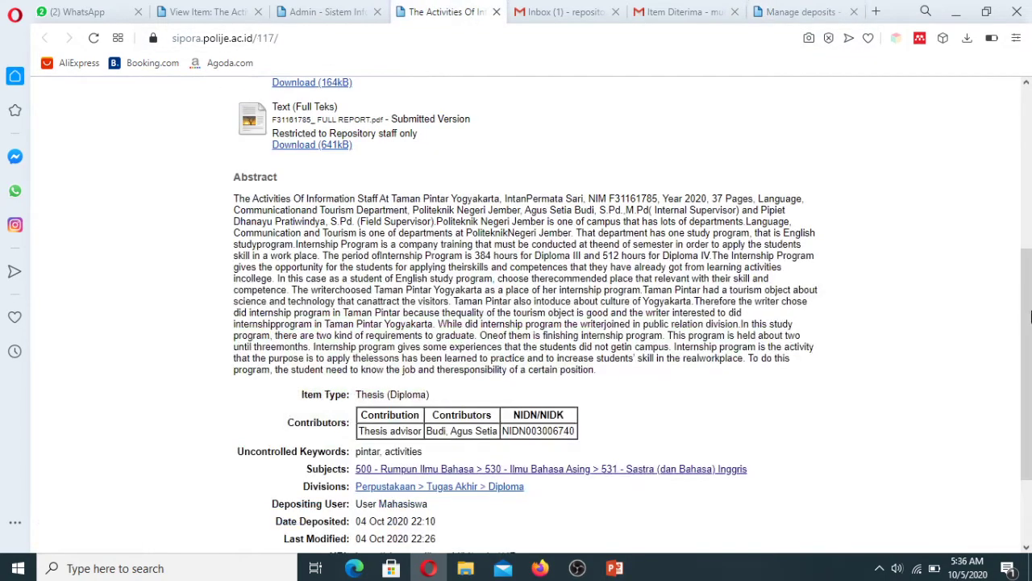
pyautogui.moveTo(1030, 317); pyautogui.dragTo(1030, 179)
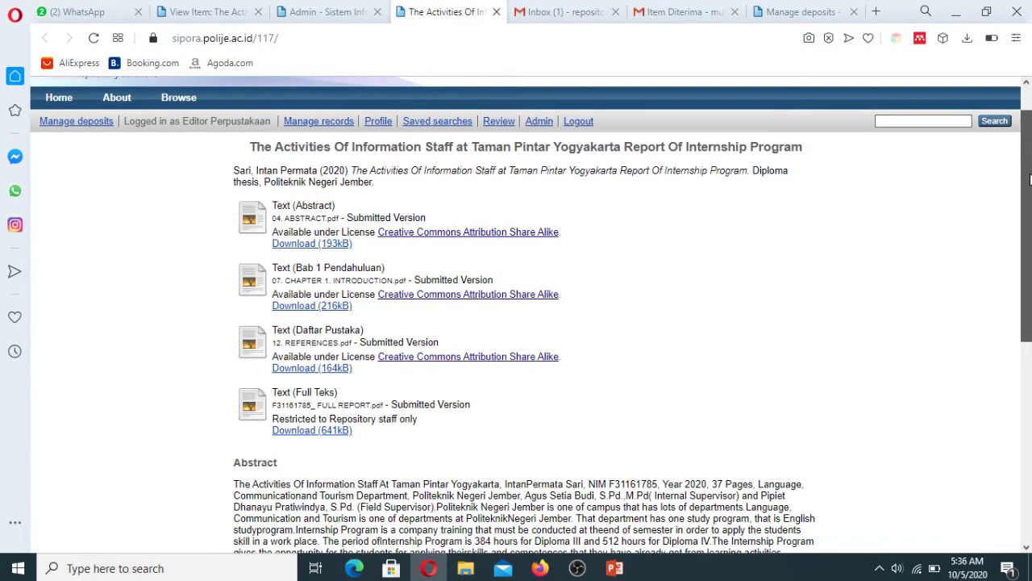
pyautogui.click(838, 12)
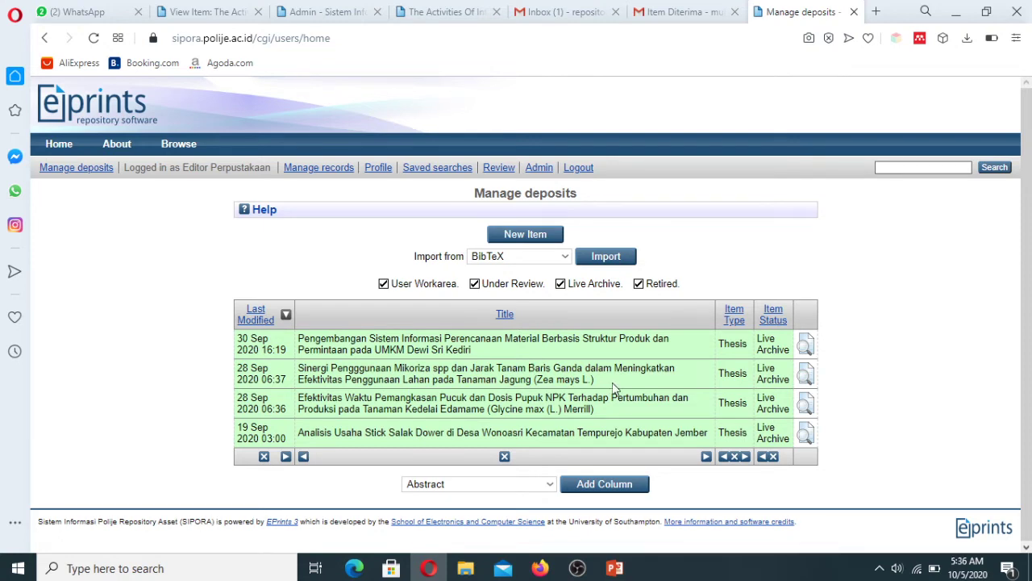
# Step: Search staff items for Live Archive status only, excluding Under Review
pyautogui.click(539, 168)
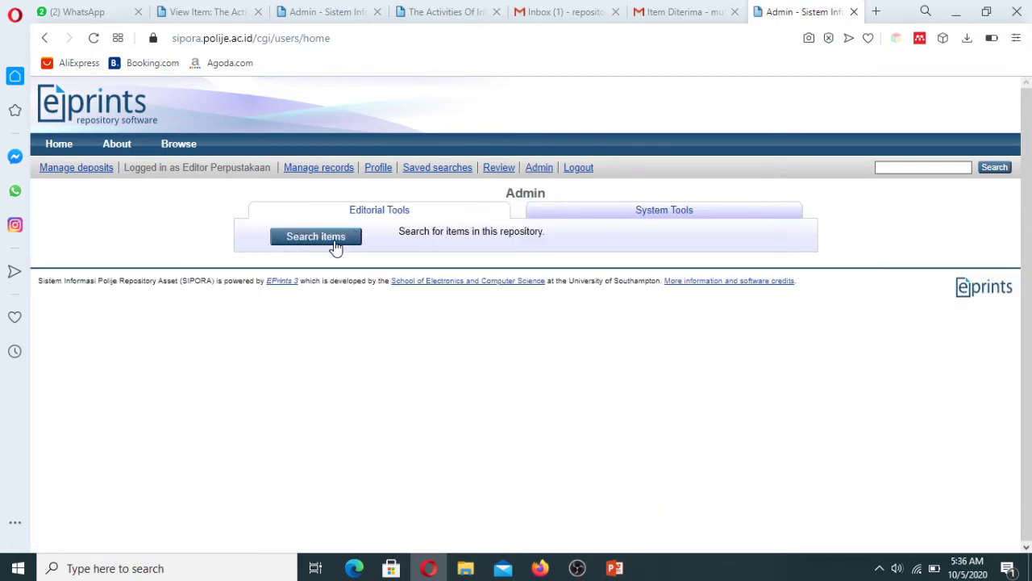
pyautogui.click(334, 240)
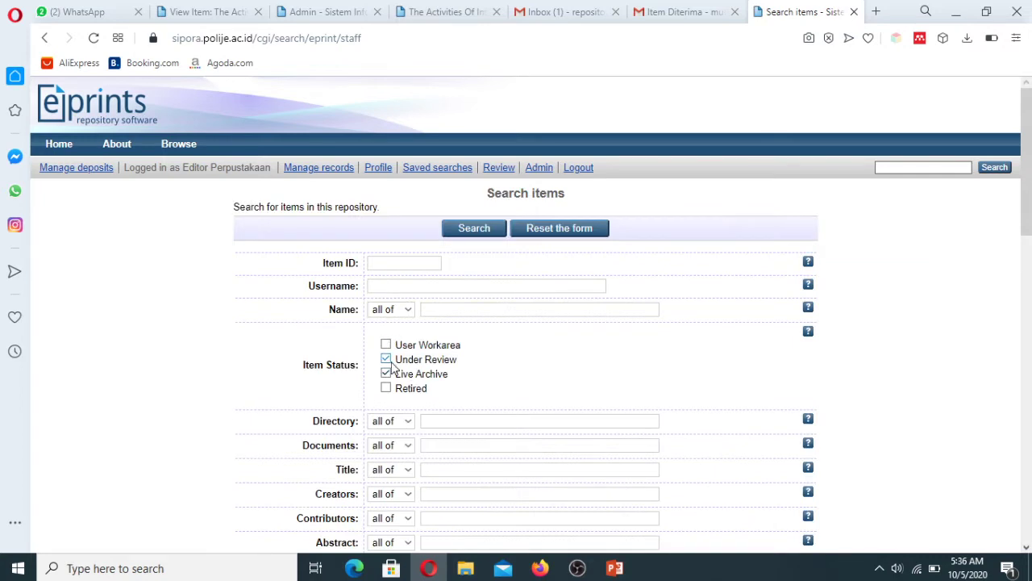
pyautogui.click(386, 359)
pyautogui.click(474, 234)
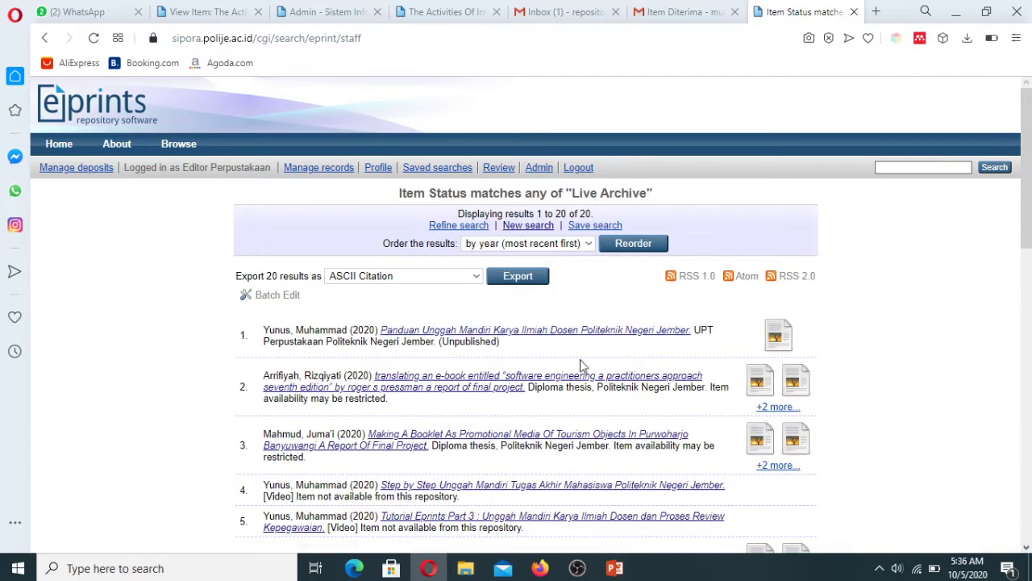
pyautogui.moveTo(1027, 236); pyautogui.dragTo(1028, 372)
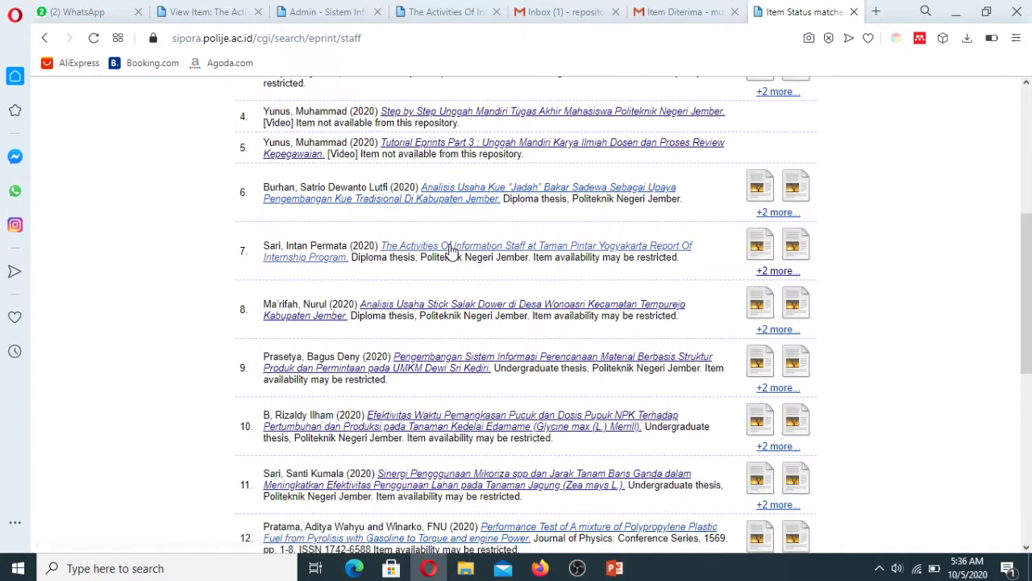
# Step: Look over the internship report's record, then go to Manage deposits
pyautogui.click(451, 248)
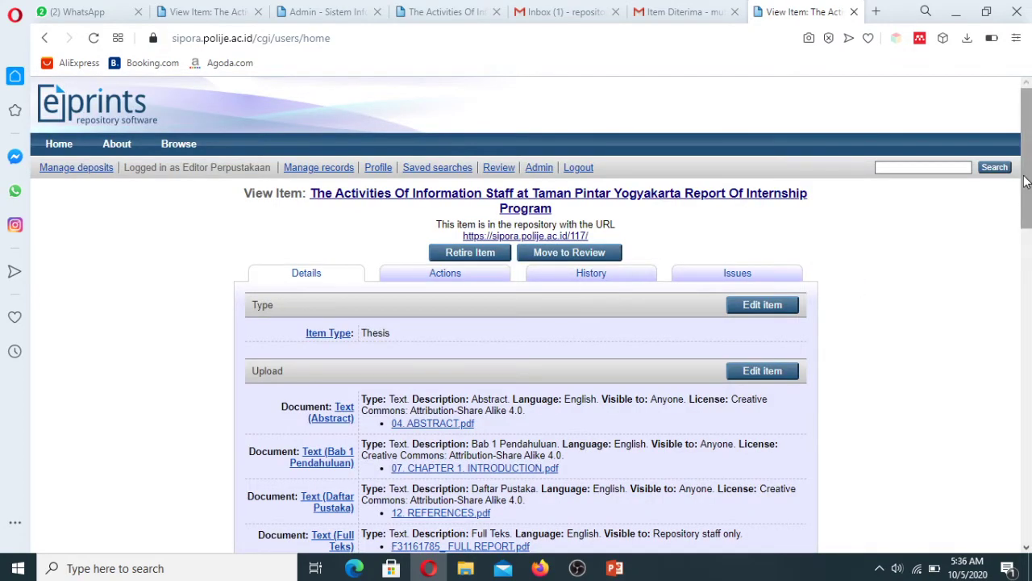
pyautogui.moveTo(1026, 182)
pyautogui.mouseDown()
pyautogui.moveTo(1028, 425)
pyautogui.moveTo(1029, 178)
pyautogui.mouseUp()
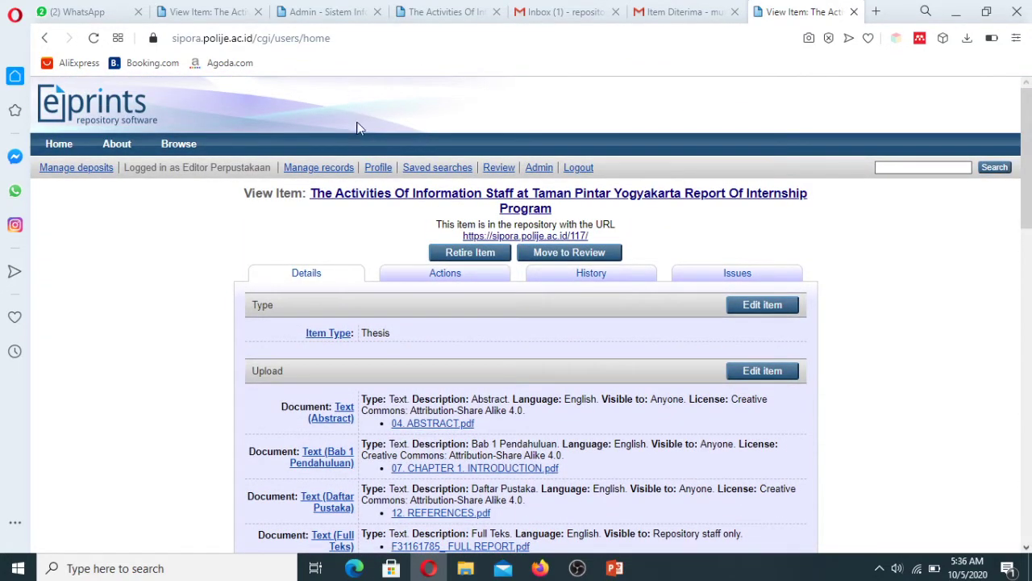
pyautogui.click(89, 172)
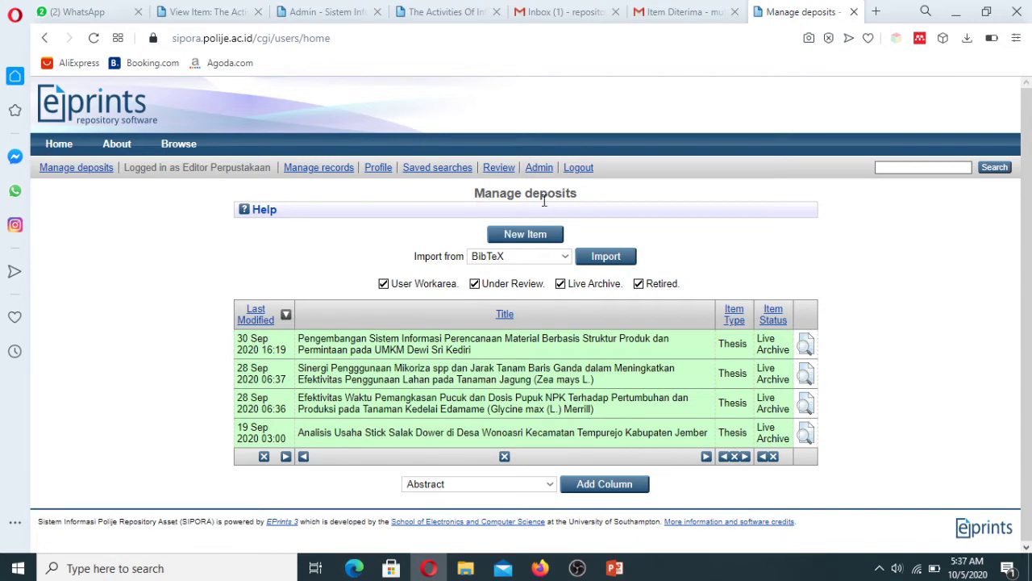
# Step: Scroll through the editorial review queue
pyautogui.click(499, 168)
pyautogui.scroll(-1, 1029, 263)
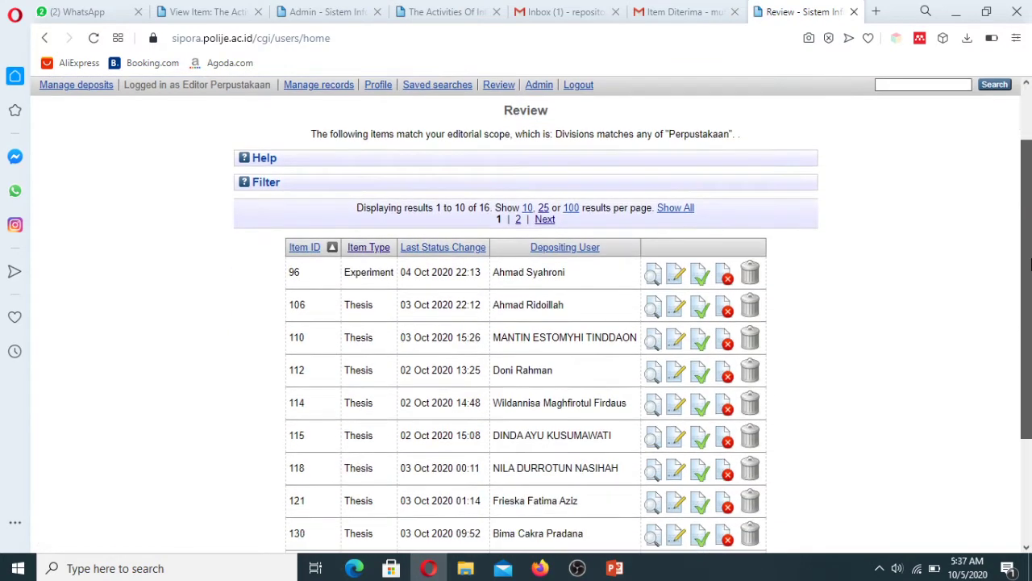
pyautogui.scroll(-2, 1029, 263)
pyautogui.scroll(3, 1029, 263)
pyautogui.scroll(-2, 1029, 263)
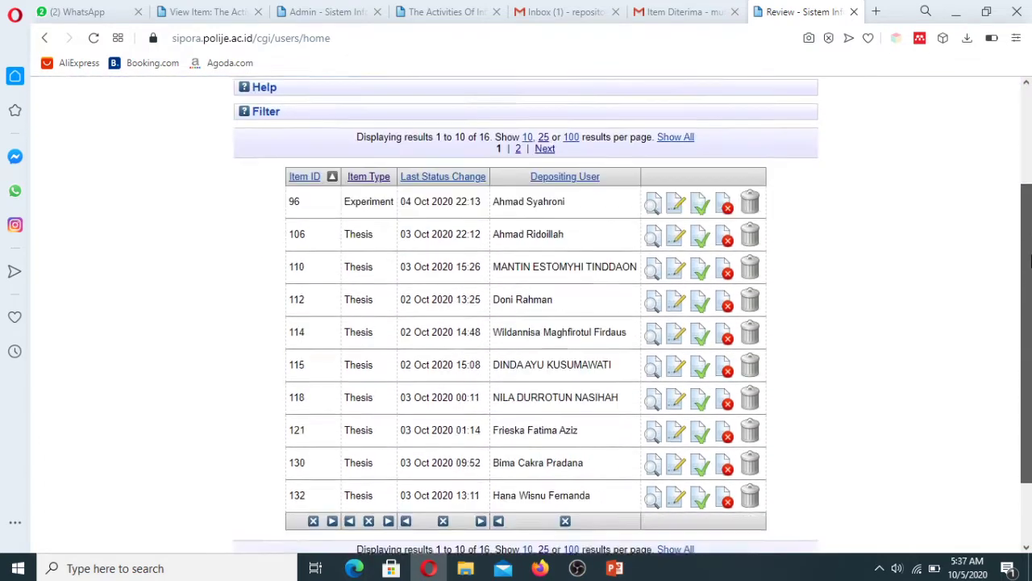
pyautogui.scroll(1, 1028, 258)
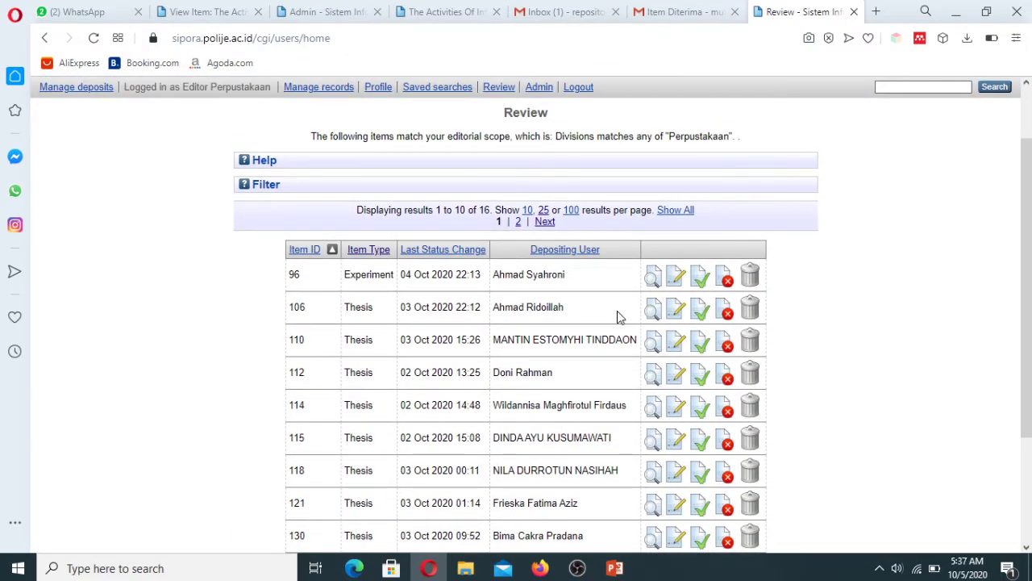
pyautogui.scroll(1, 1024, 178)
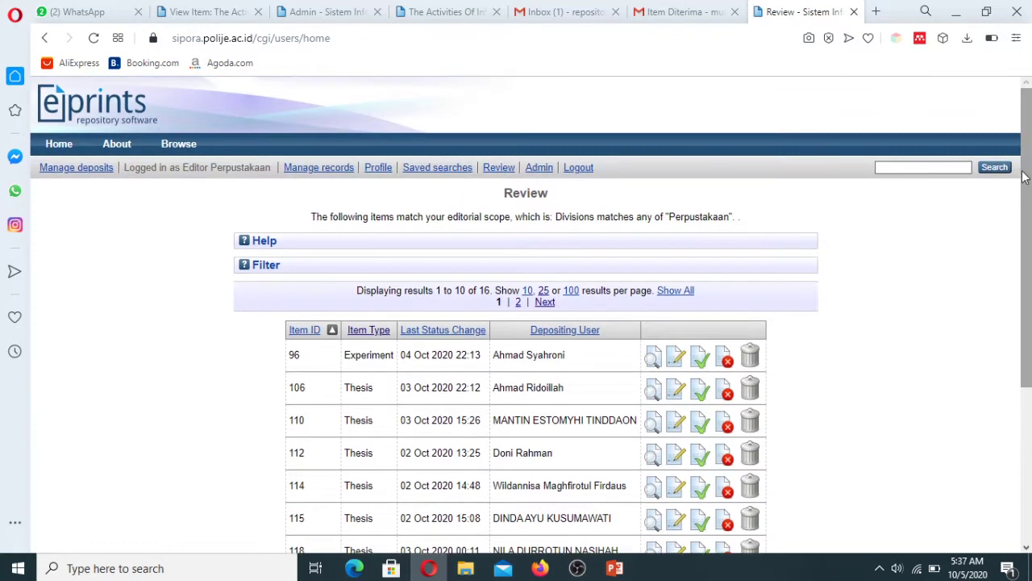
# Step: Open the staff Search items form with Under Review excluded
pyautogui.click(538, 171)
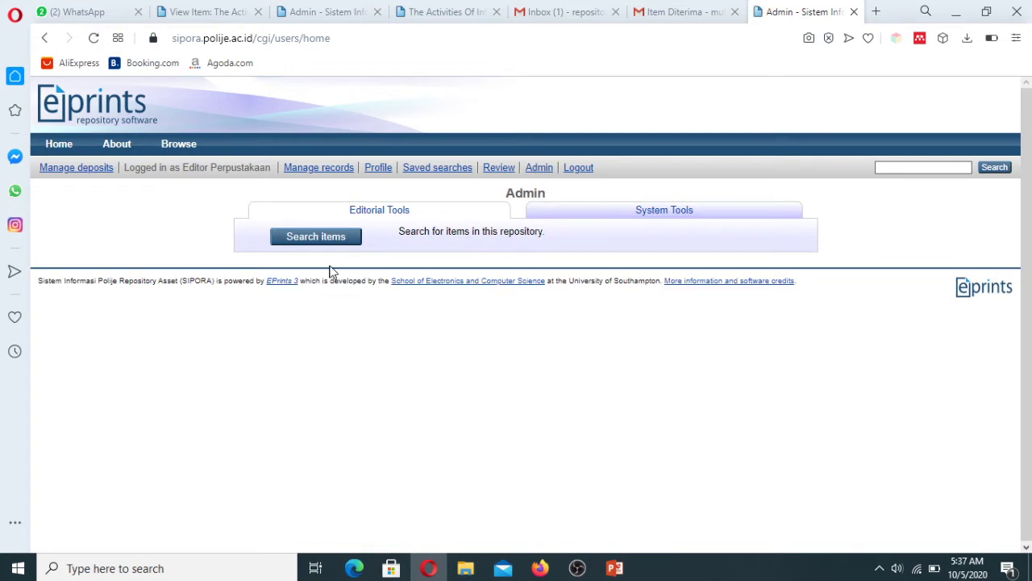
pyautogui.click(340, 239)
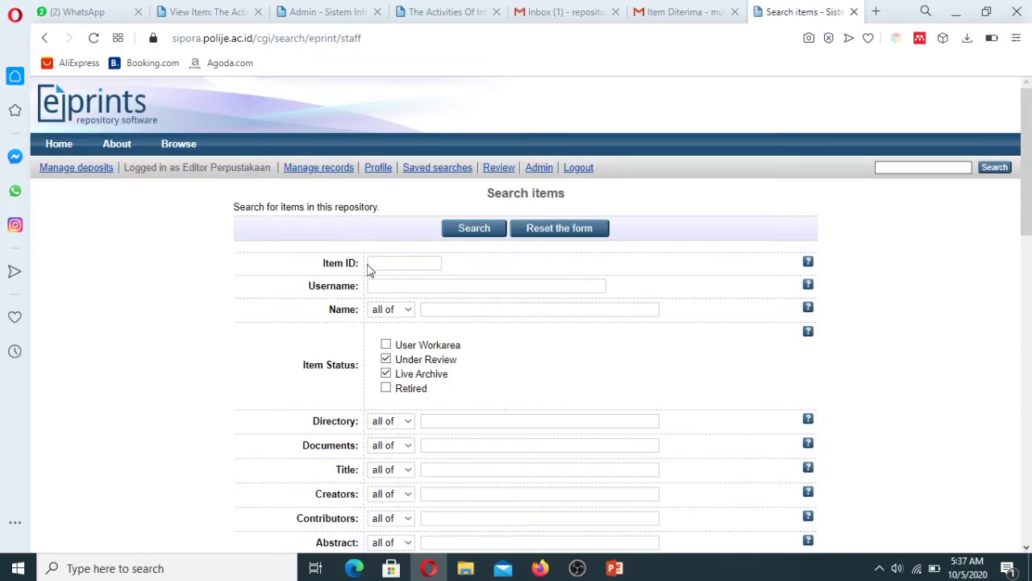
pyautogui.scroll(-2, 1027, 268)
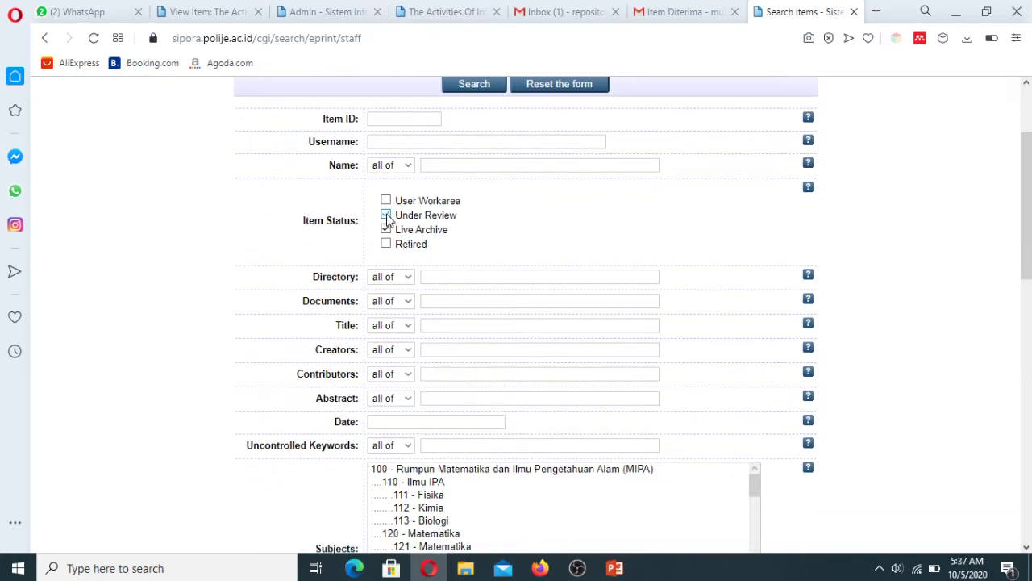
pyautogui.click(387, 216)
pyautogui.click(416, 146)
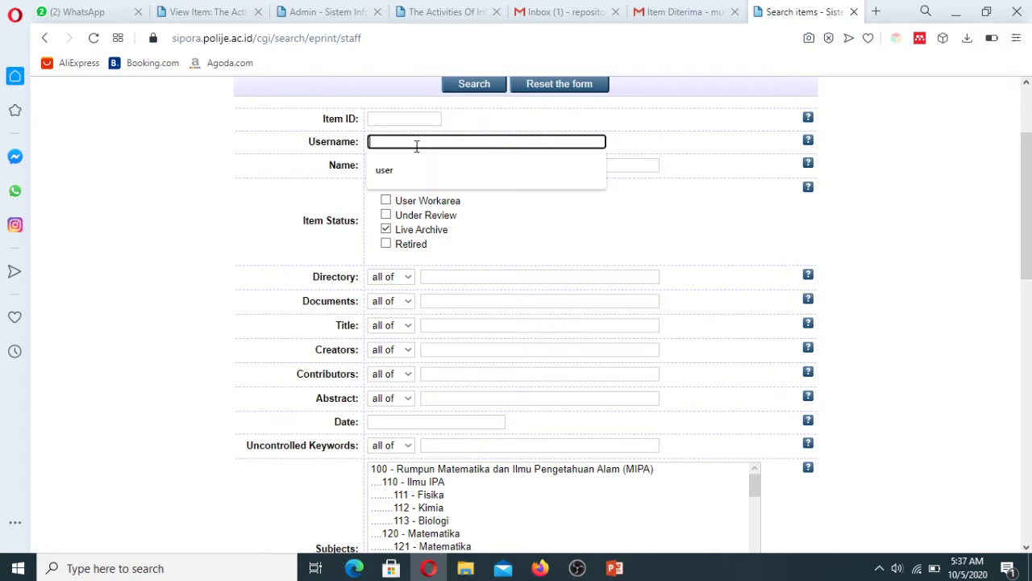
pyautogui.click(213, 175)
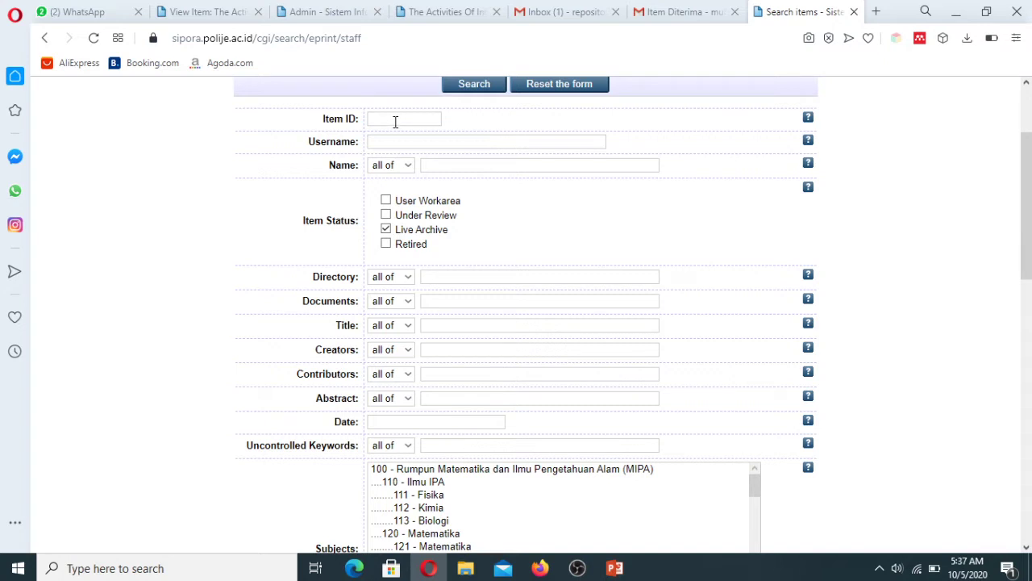
pyautogui.scroll(2, 1022, 141)
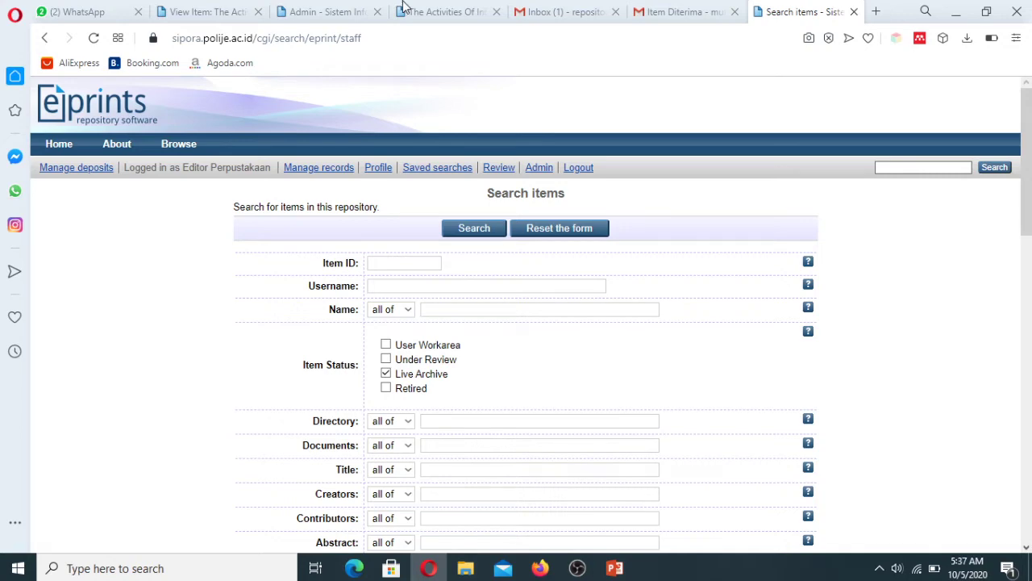
# Step: Check the item's URI on its public page, then focus the Item ID field
pyautogui.click(461, 14)
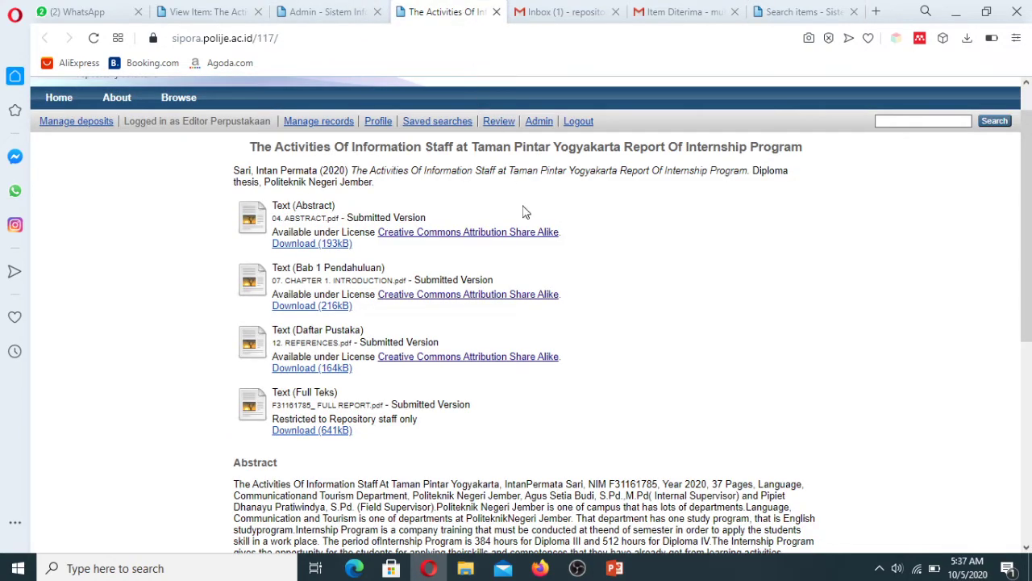
pyautogui.moveTo(1027, 216); pyautogui.dragTo(1026, 402)
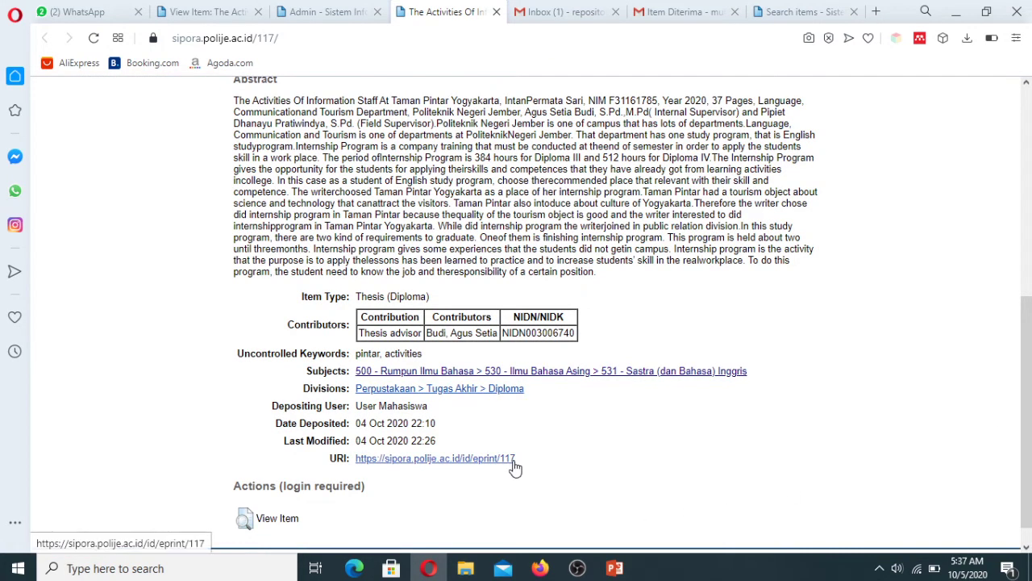
pyautogui.click(343, 11)
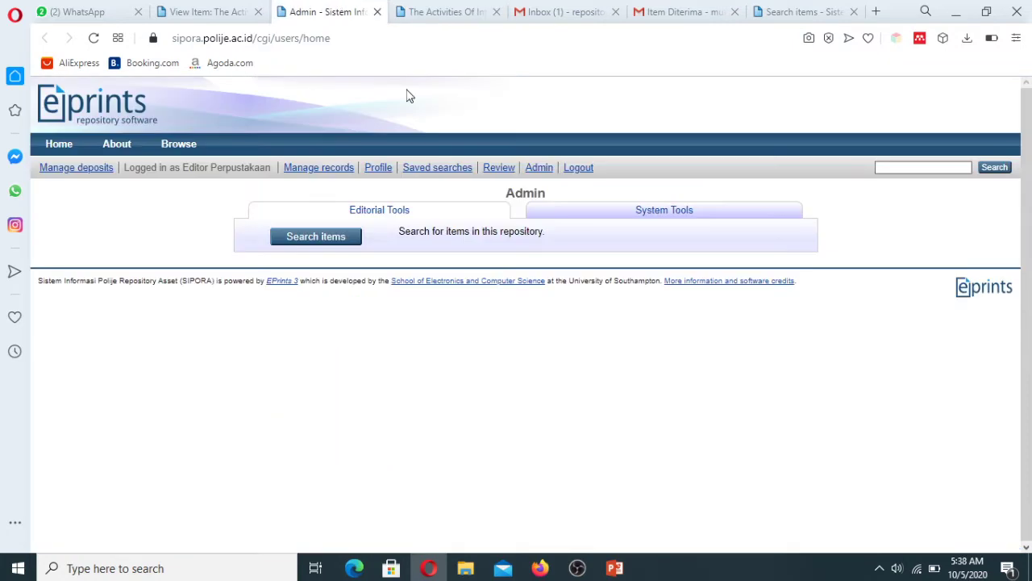
pyautogui.click(774, 11)
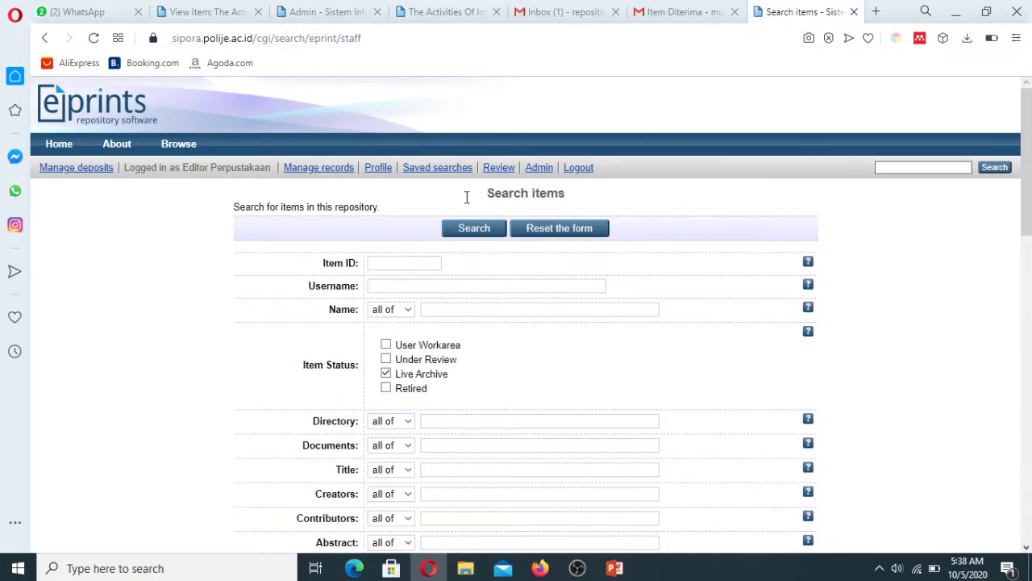
pyautogui.click(409, 264)
# Step: Run the item 117 search and compare the result with the public page
pyautogui.click(489, 230)
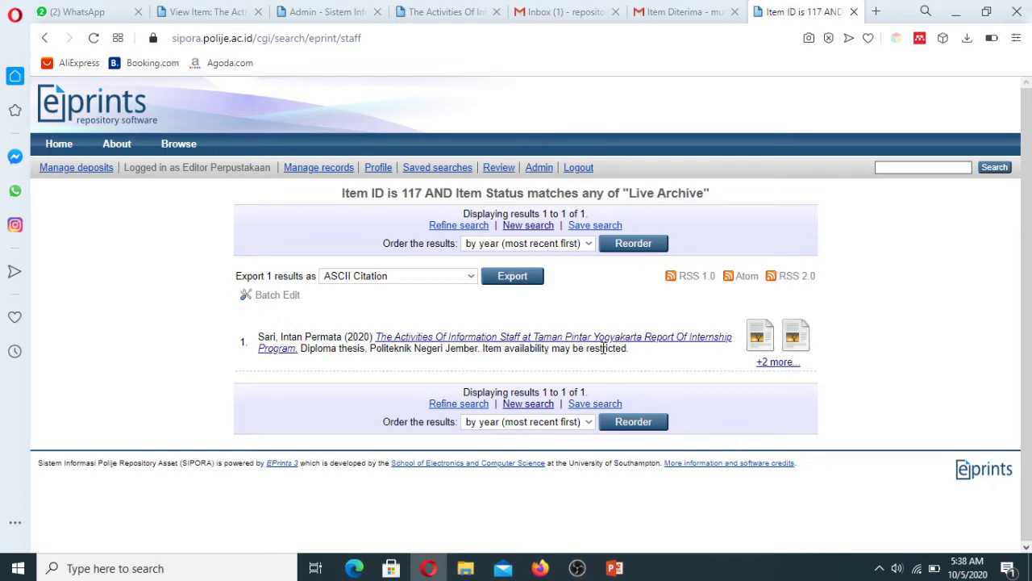
pyautogui.click(434, 12)
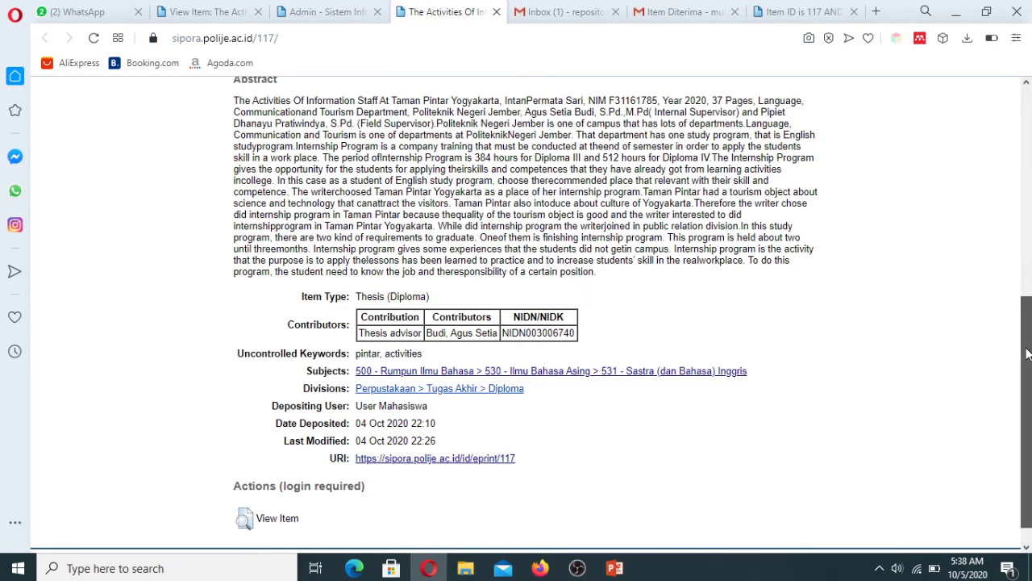
pyautogui.moveTo(1028, 355); pyautogui.dragTo(1028, 401)
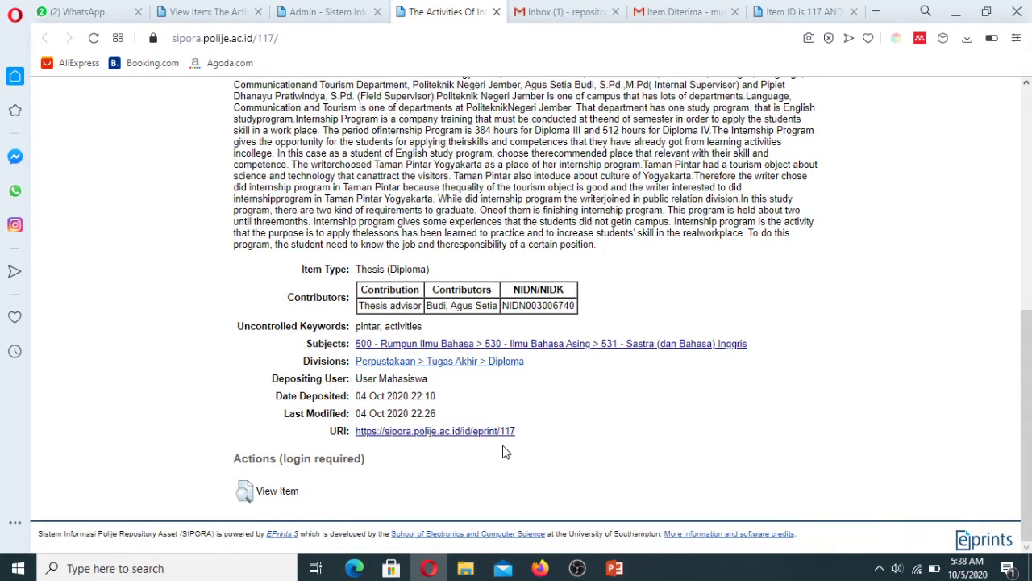
pyautogui.click(797, 12)
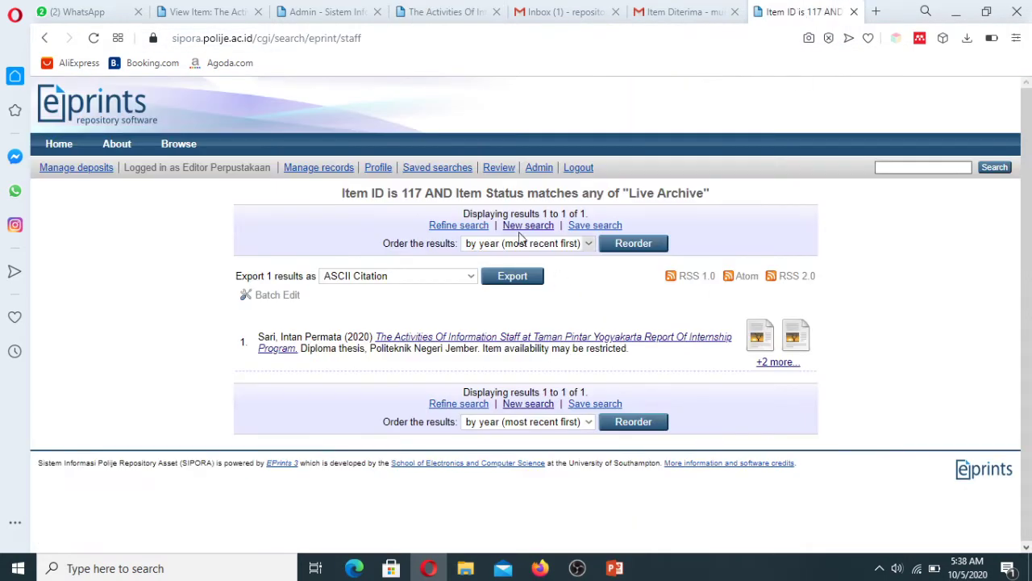
# Step: Search Live Archive items for Item ID 117 and open the matching staff record
pyautogui.click(541, 173)
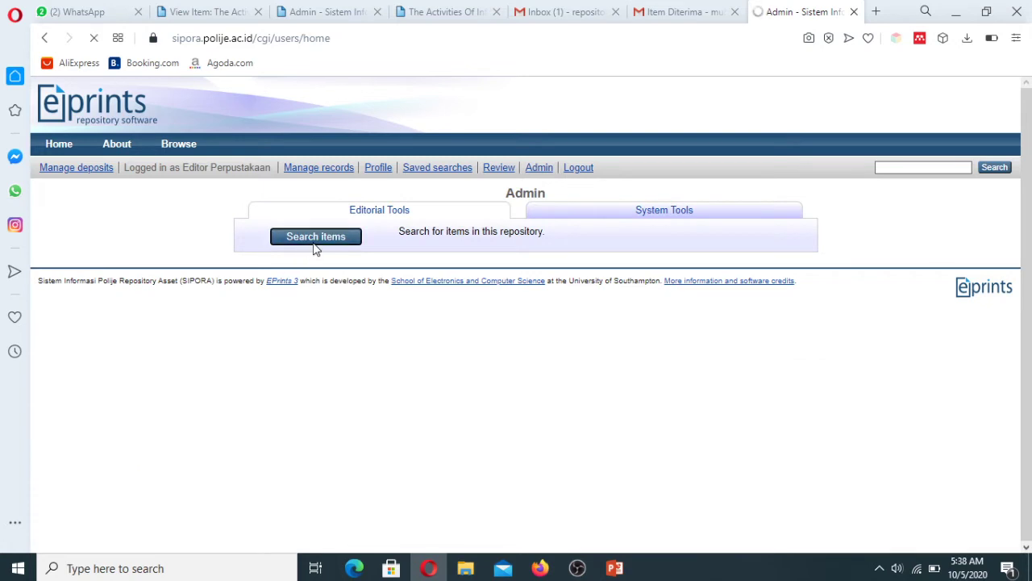
pyautogui.click(315, 240)
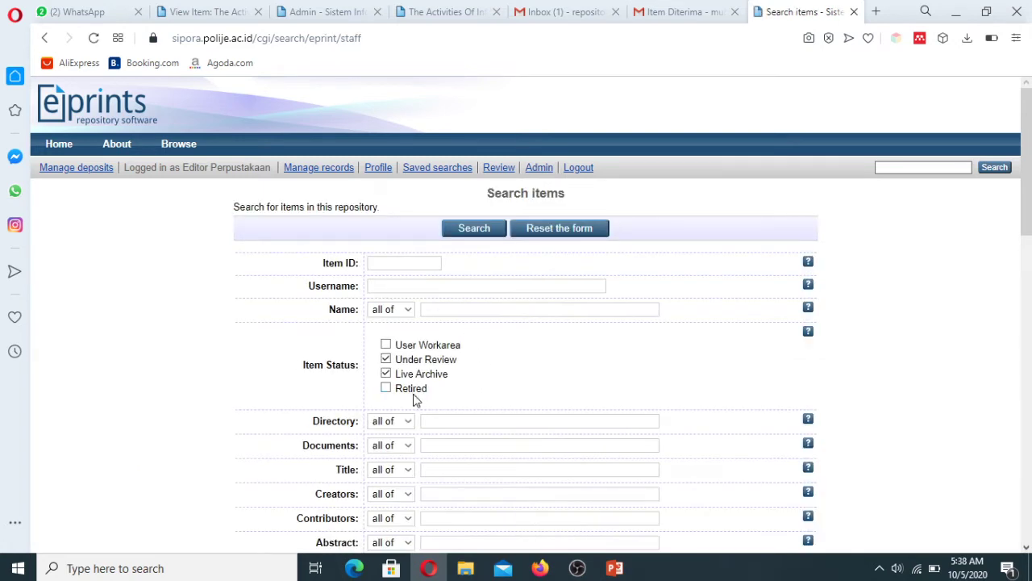
pyautogui.click(386, 360)
pyautogui.click(387, 360)
pyautogui.click(386, 360)
pyautogui.click(399, 263)
pyautogui.click(398, 290)
pyautogui.click(474, 229)
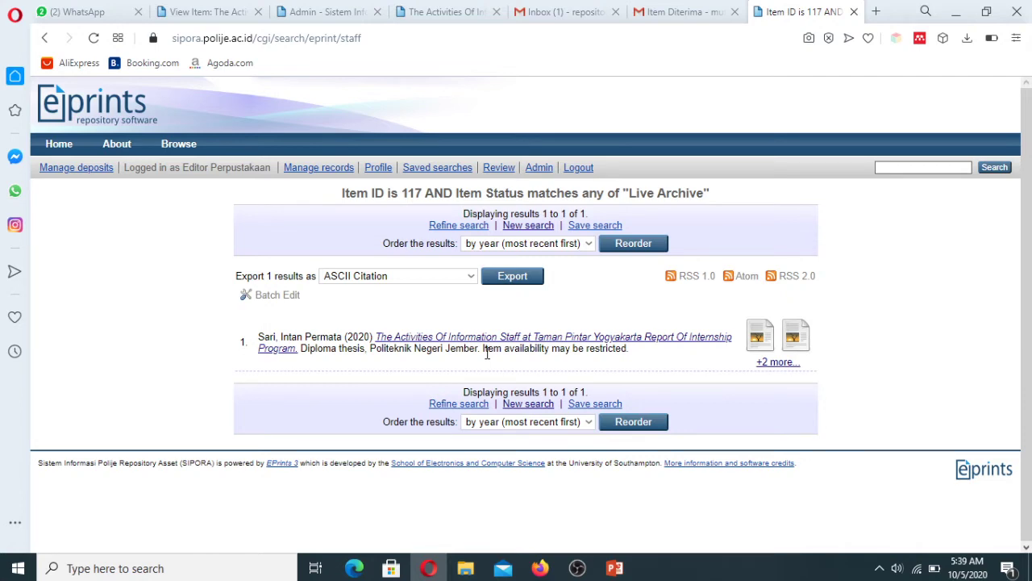
pyautogui.click(506, 342)
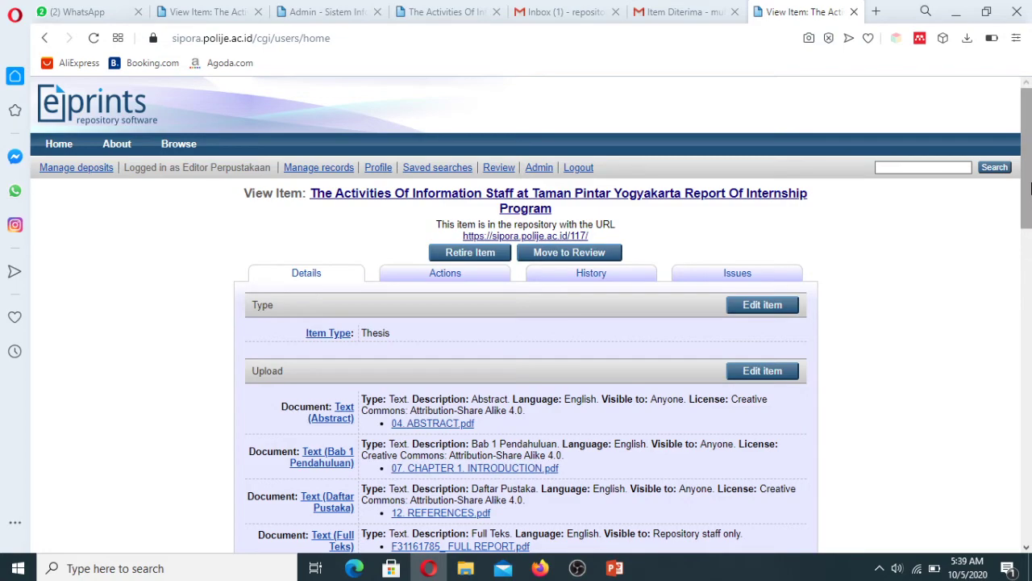
# Step: Review the item's Details, noting the department D3 - Bahasa Inggris
pyautogui.moveTo(1029, 186); pyautogui.dragTo(1029, 345)
pyautogui.scroll(1, 1030, 345)
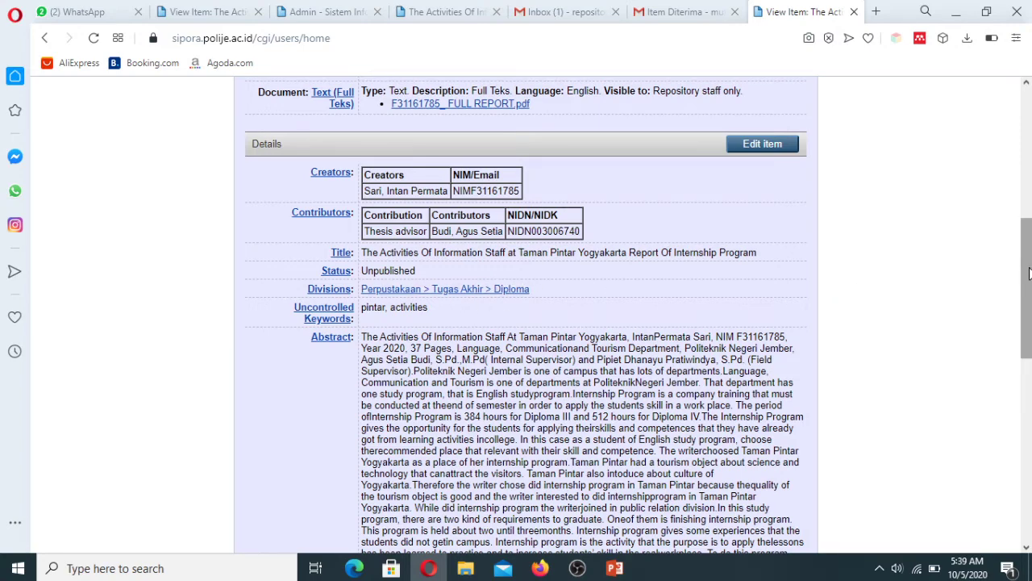
pyautogui.scroll(-5, 1029, 273)
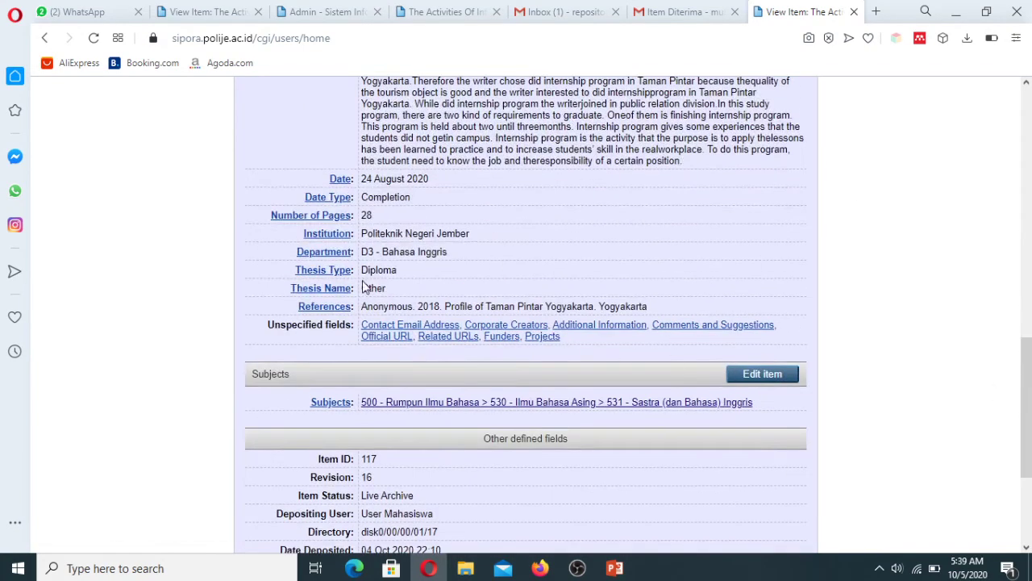
pyautogui.moveTo(360, 252); pyautogui.dragTo(458, 261)
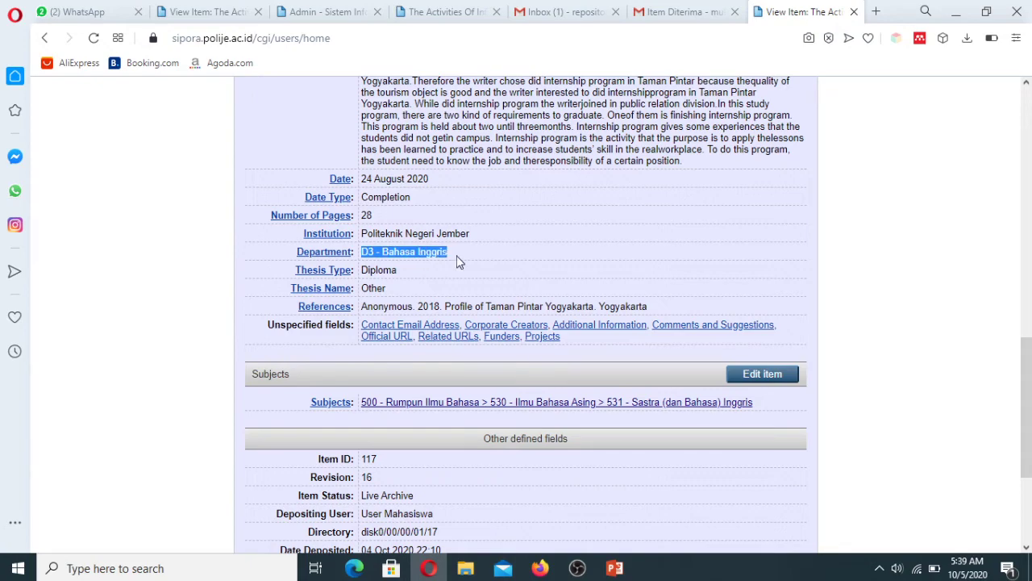
pyautogui.click(960, 310)
# Step: Scroll through the record again, then open the Details section for editing
pyautogui.moveTo(1029, 386); pyautogui.dragTo(1029, 253)
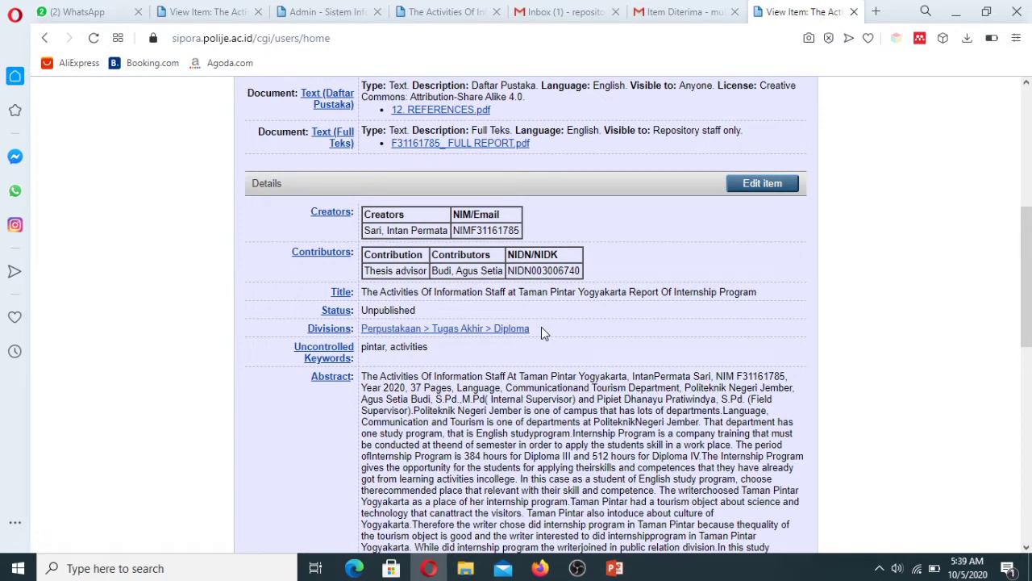
pyautogui.moveTo(1028, 321); pyautogui.dragTo(1026, 203)
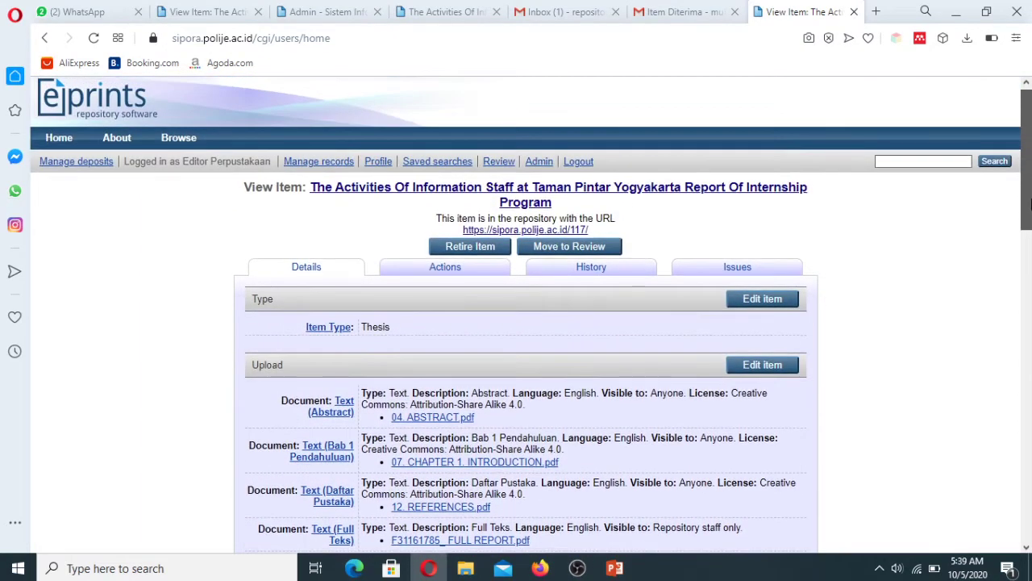
pyautogui.moveTo(1029, 204); pyautogui.dragTo(1028, 408)
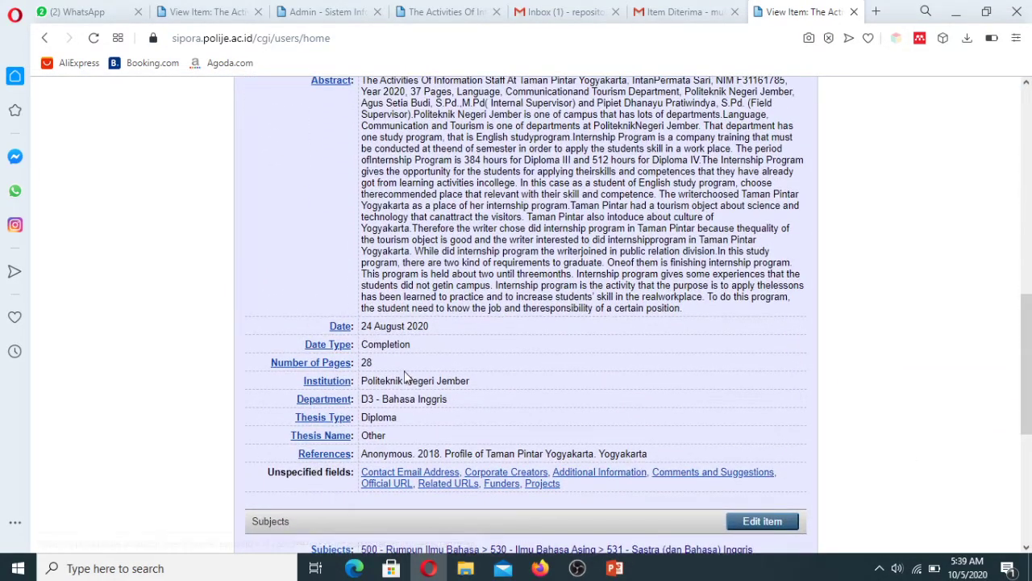
pyautogui.moveTo(1026, 404); pyautogui.dragTo(1012, 308)
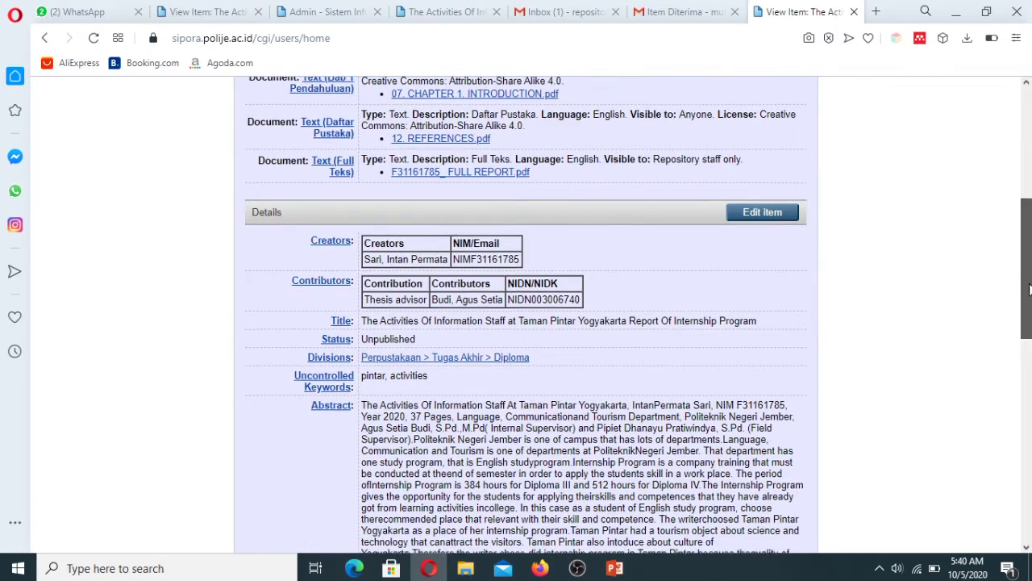
pyautogui.moveTo(1026, 287); pyautogui.dragTo(1029, 355)
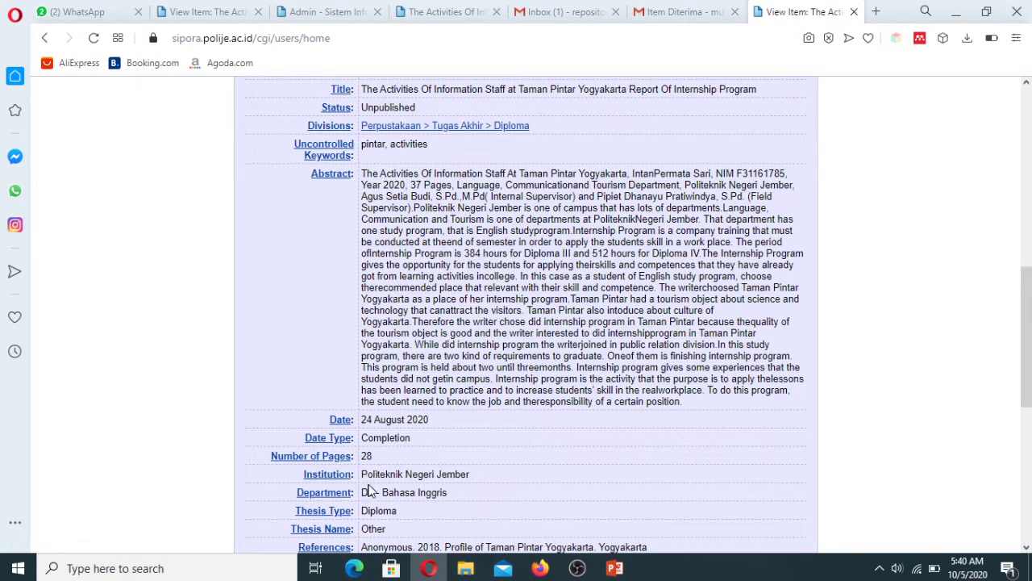
pyautogui.moveTo(362, 494); pyautogui.dragTo(449, 498)
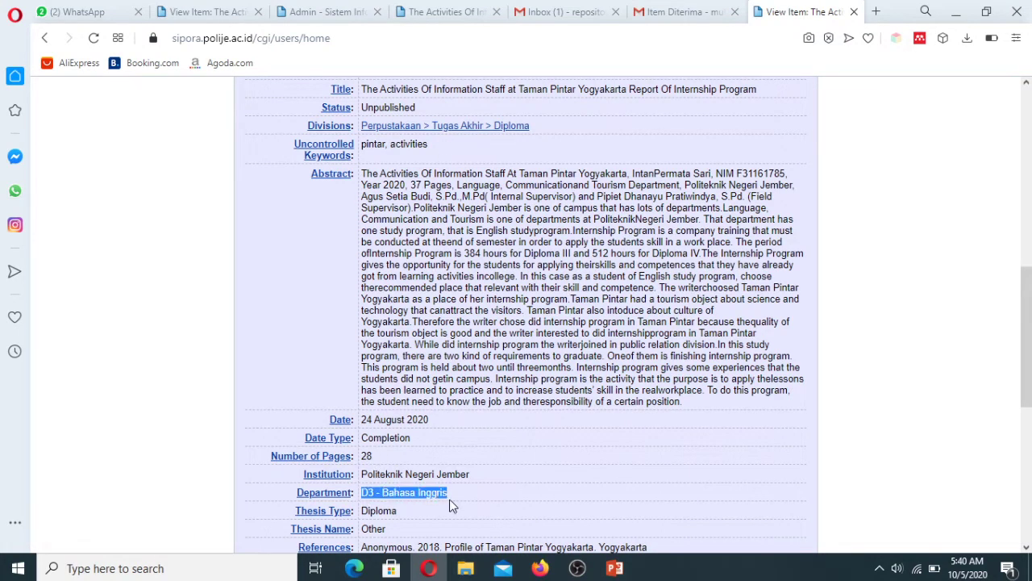
pyautogui.click(890, 411)
pyautogui.scroll(3, 960, 411)
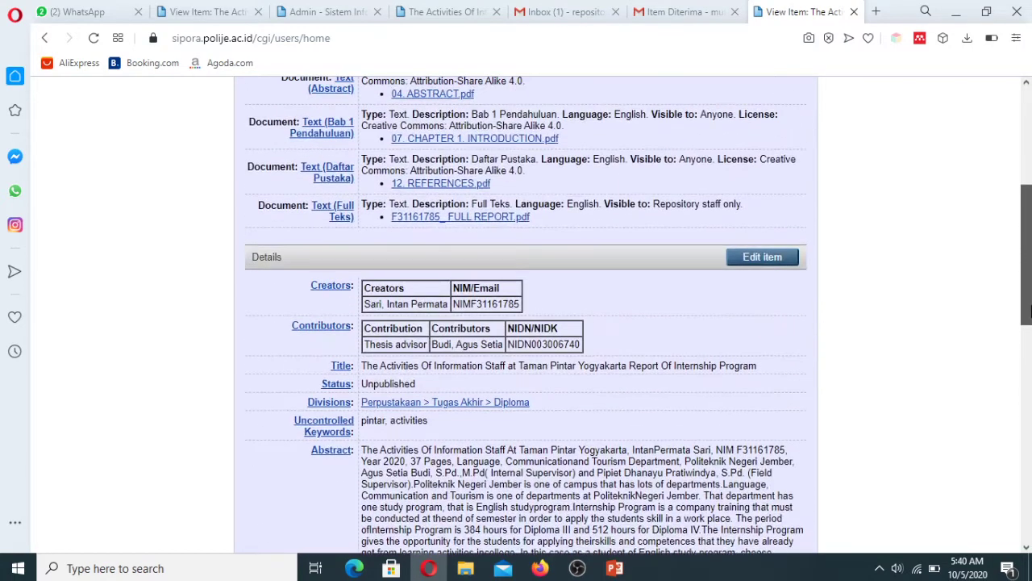
pyautogui.click(772, 258)
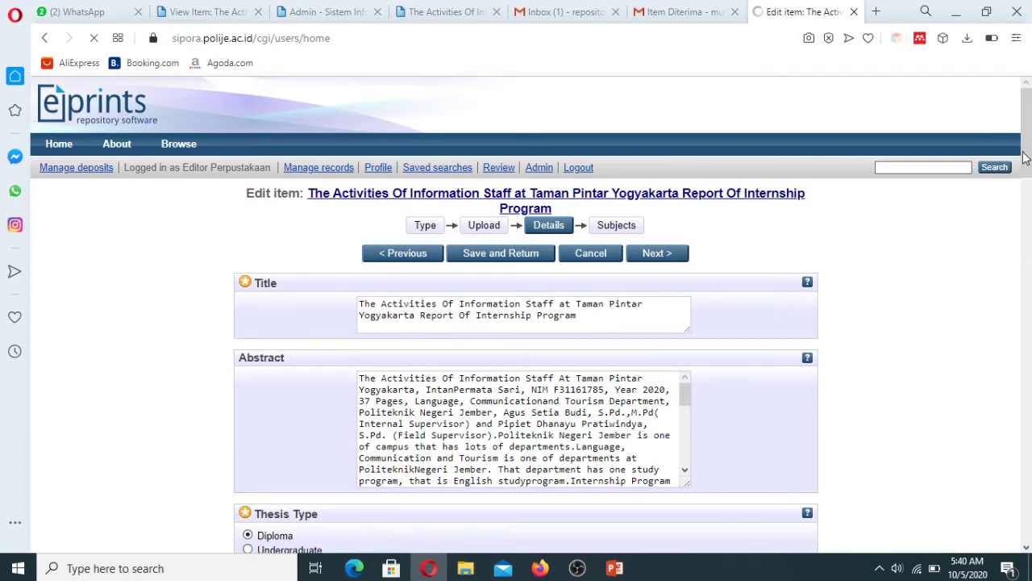
# Step: Choose 'Prodi D3 Bahasa Inggris: Tugas Akhir' as the item's division
pyautogui.moveTo(1025, 157); pyautogui.dragTo(1026, 321)
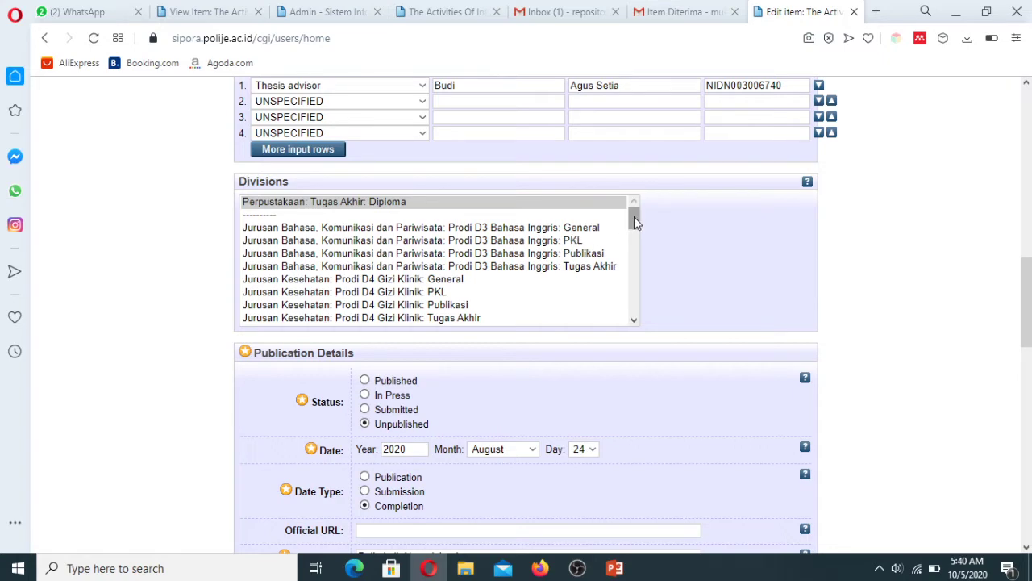
pyautogui.moveTo(1024, 258); pyautogui.dragTo(1028, 355)
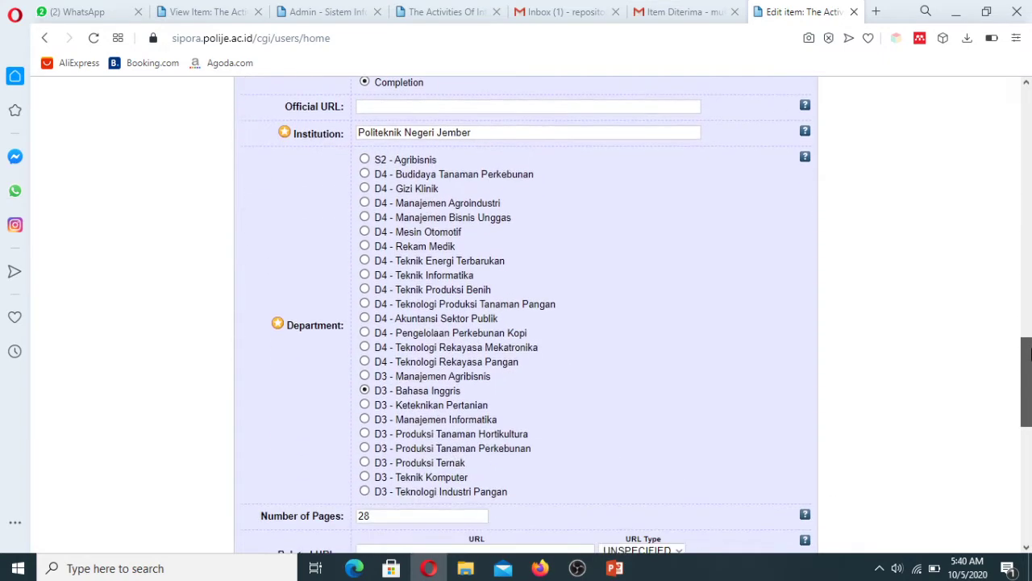
pyautogui.moveTo(1028, 404); pyautogui.dragTo(1027, 312)
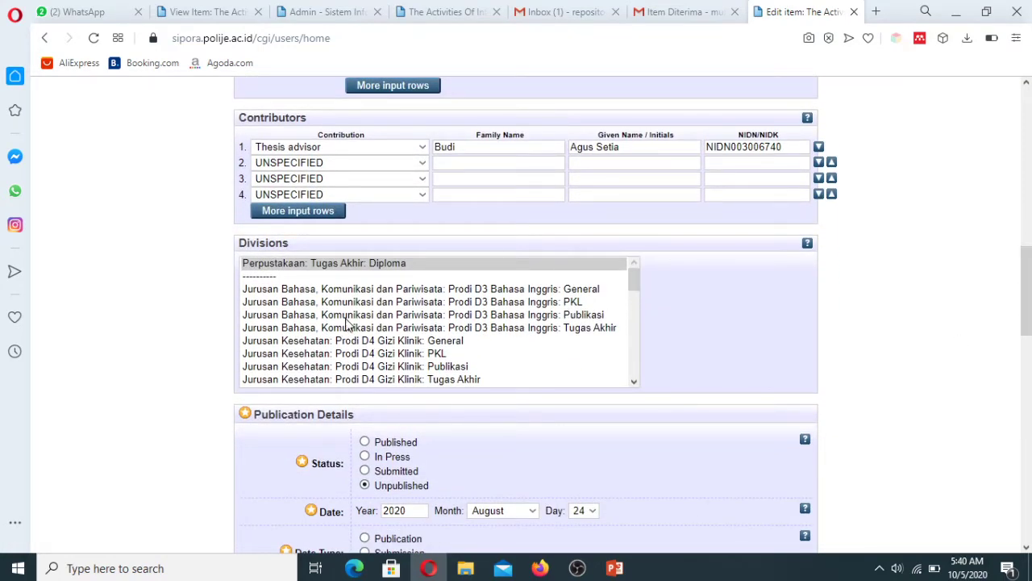
pyautogui.click(506, 316)
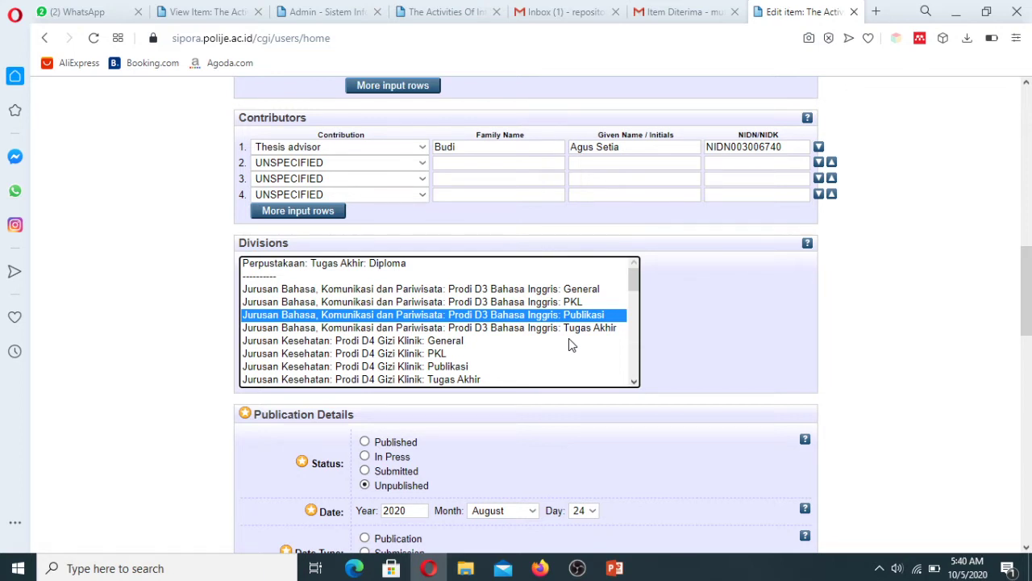
pyautogui.click(514, 328)
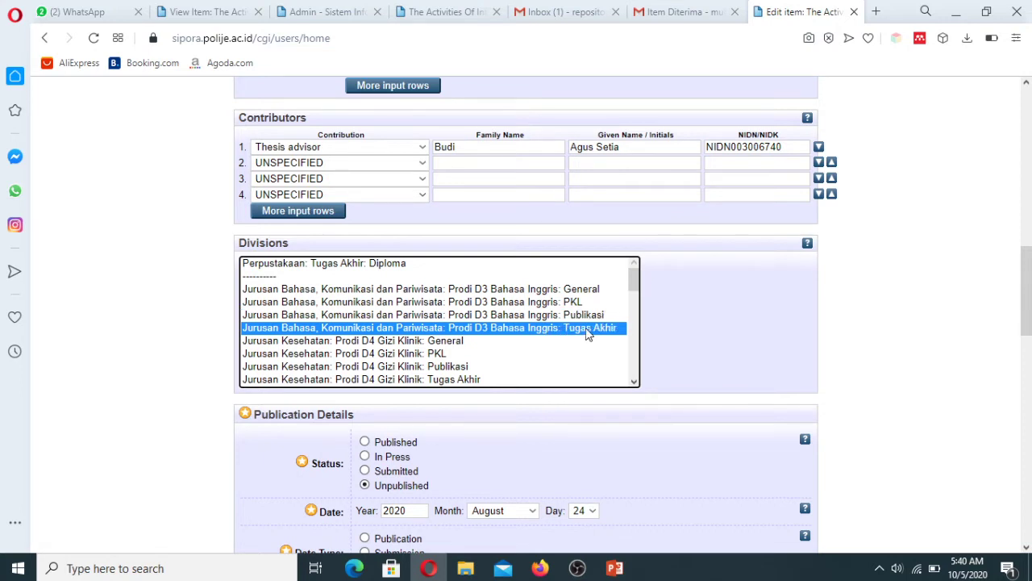
pyautogui.click(541, 301)
pyautogui.click(539, 329)
pyautogui.moveTo(1027, 313); pyautogui.dragTo(199, 473)
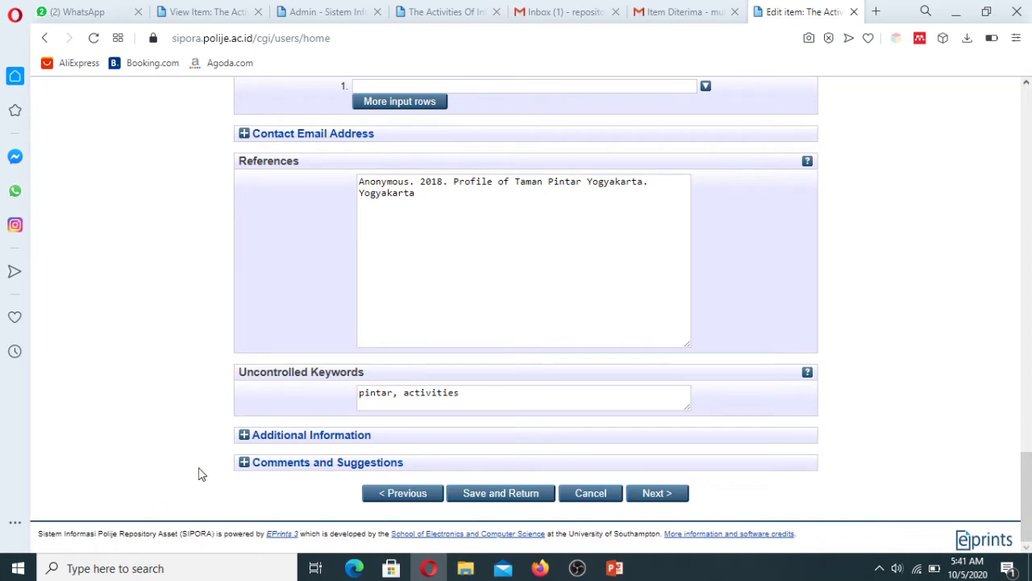
# Step: Fill the Contact Email Address with the student's suggested e-mail
pyautogui.click(246, 440)
pyautogui.click(246, 440)
pyautogui.click(247, 137)
pyautogui.click(246, 137)
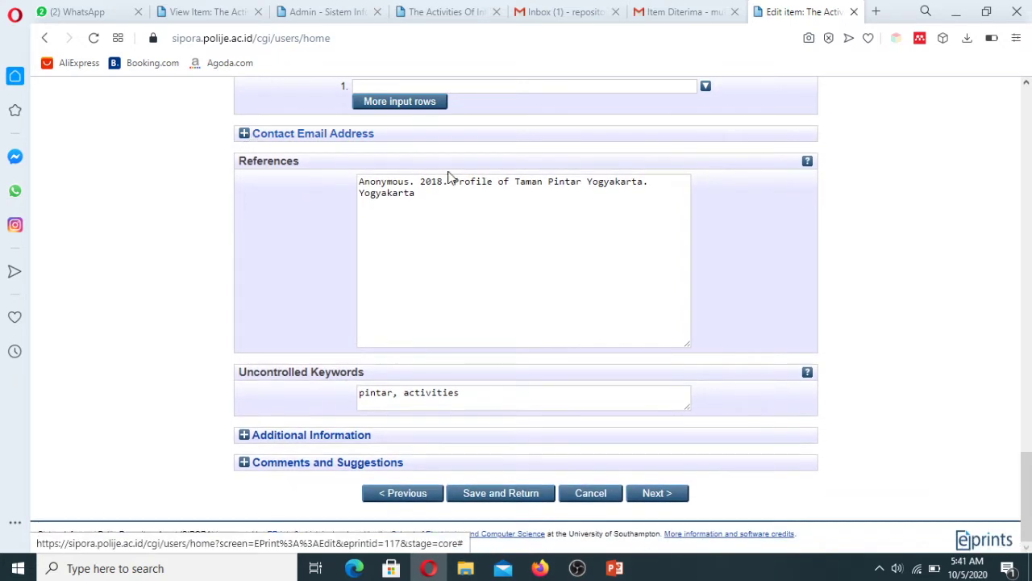
pyautogui.click(246, 135)
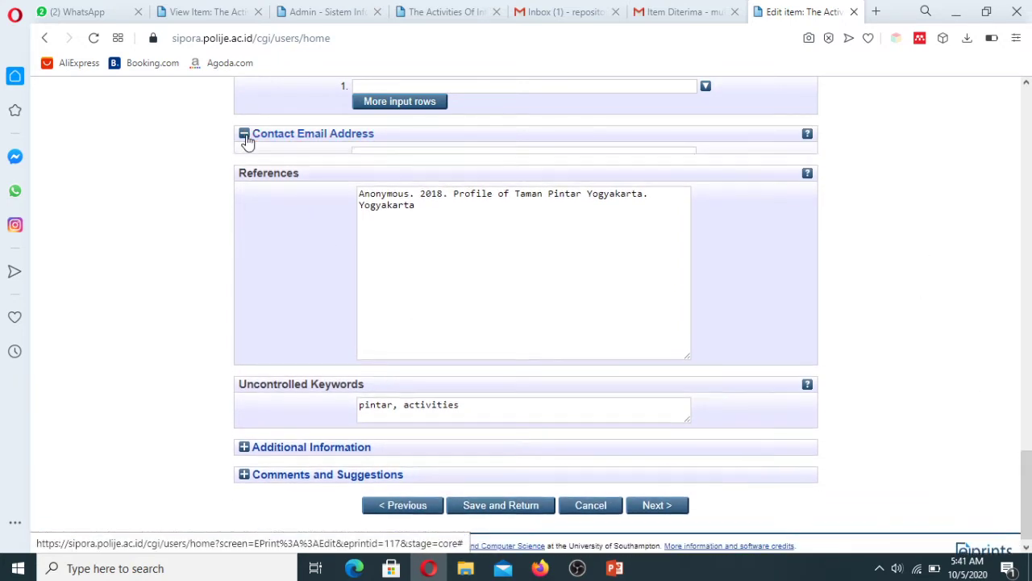
pyautogui.click(410, 155)
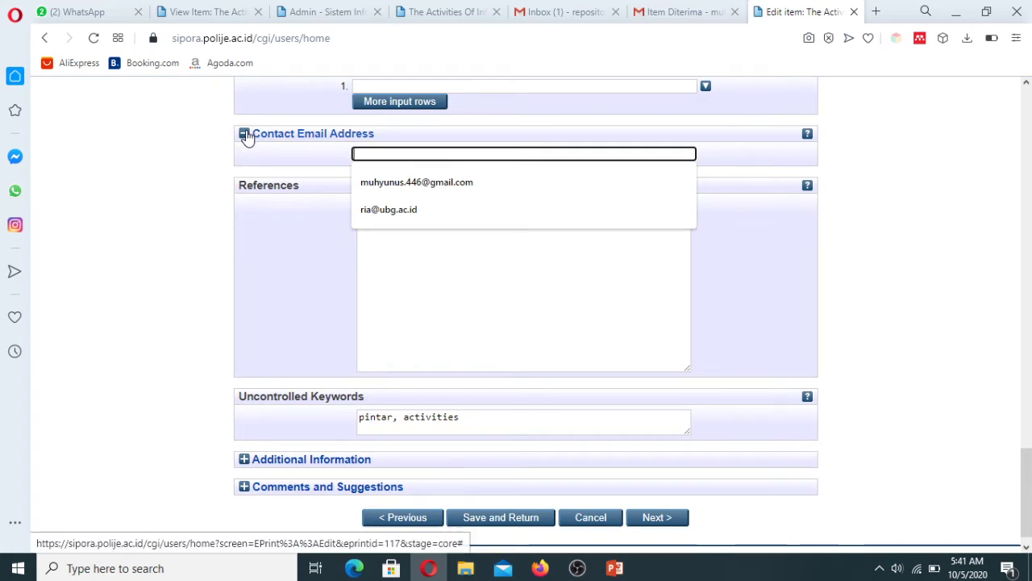
pyautogui.click(412, 182)
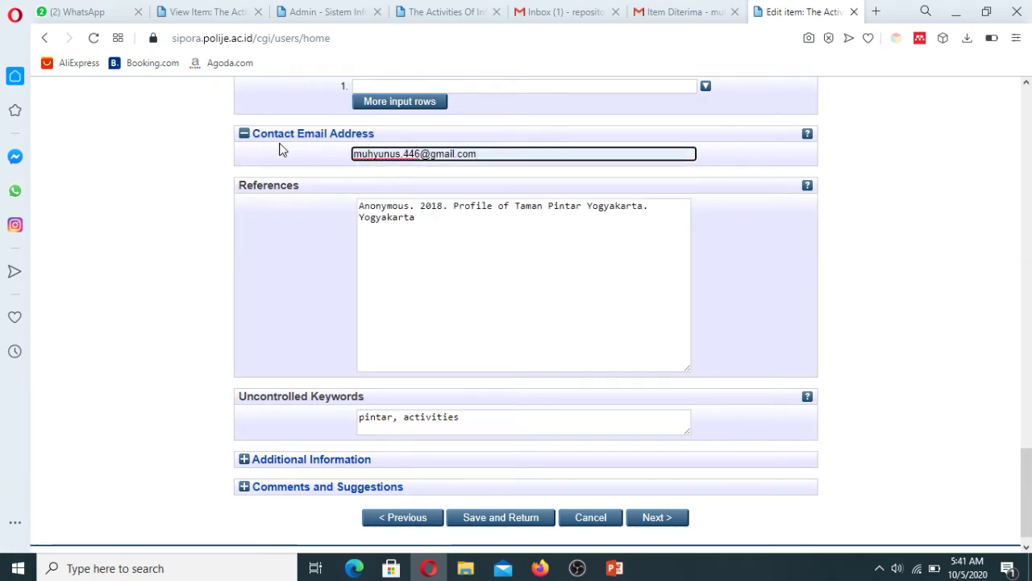
pyautogui.click(245, 134)
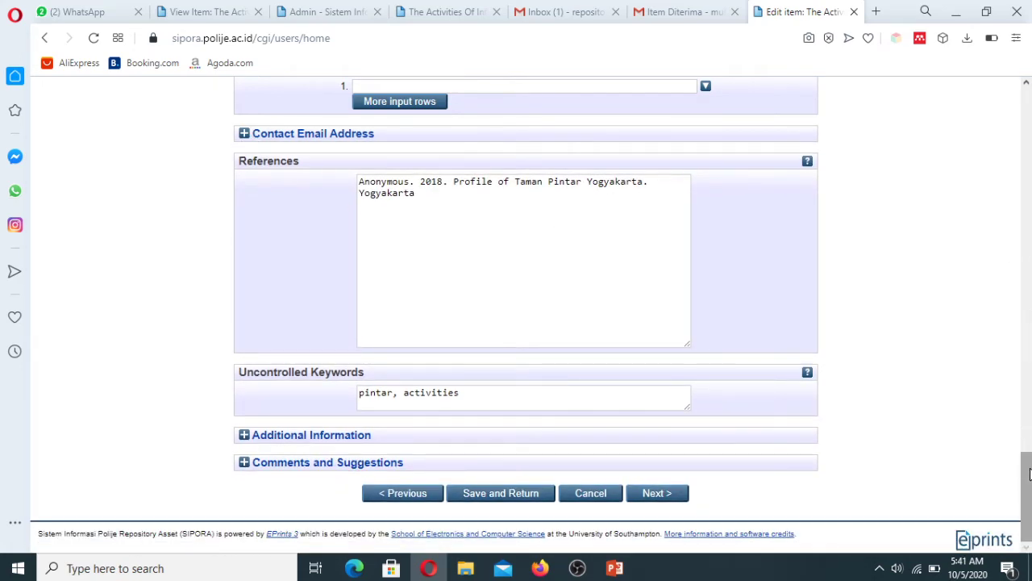
pyautogui.moveTo(1030, 474); pyautogui.dragTo(1021, 260)
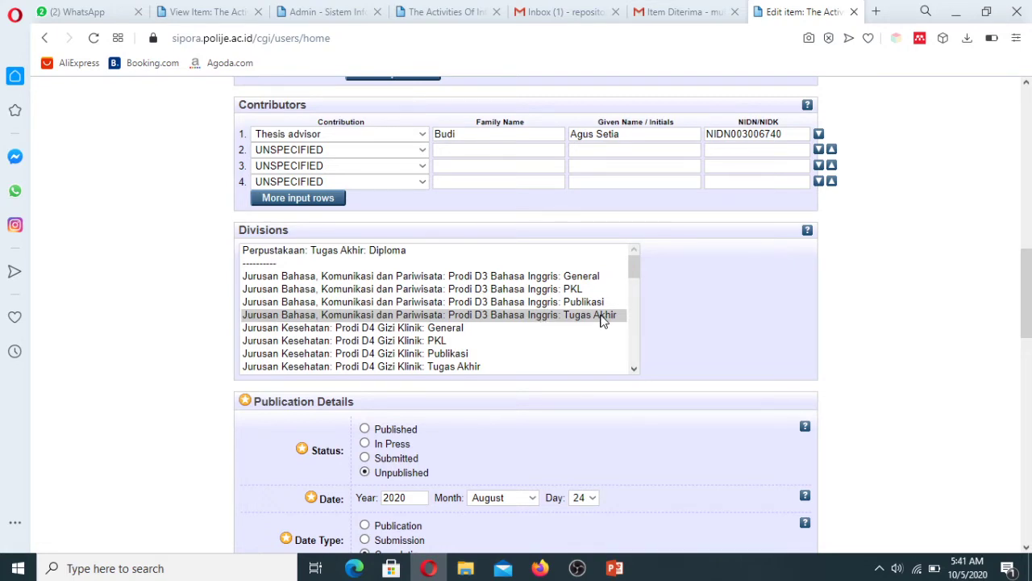
pyautogui.moveTo(1025, 315); pyautogui.dragTo(1024, 137)
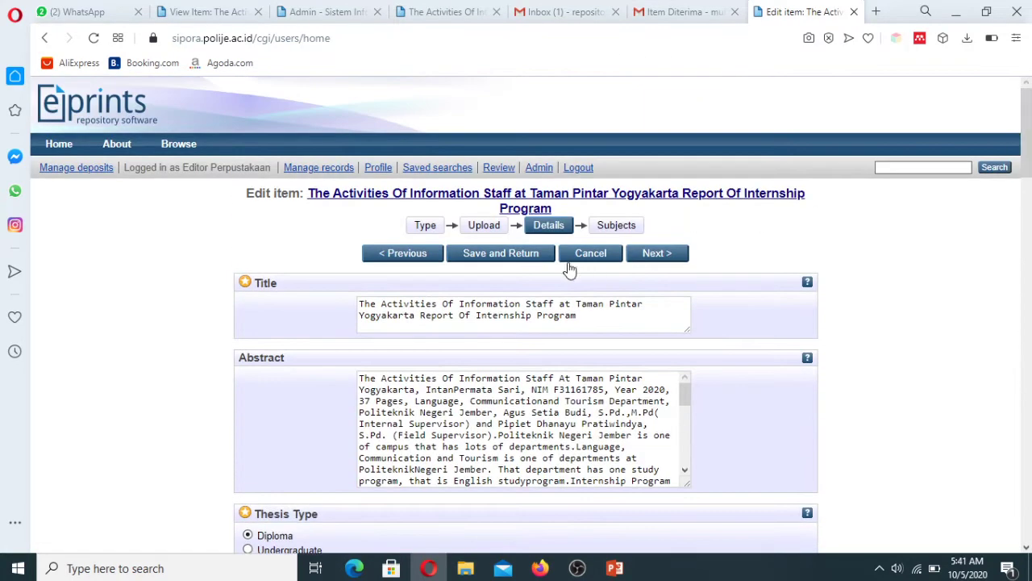
# Step: Save and Return, then confirm the Tugas Akhir division and contact e-mail on the item page
pyautogui.click(528, 255)
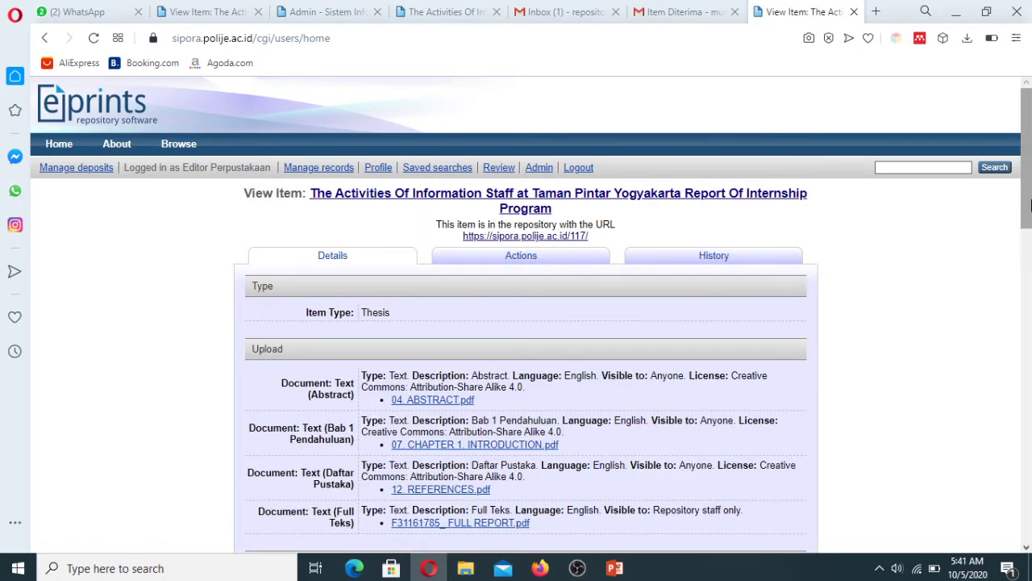
pyautogui.moveTo(1027, 207); pyautogui.dragTo(1028, 373)
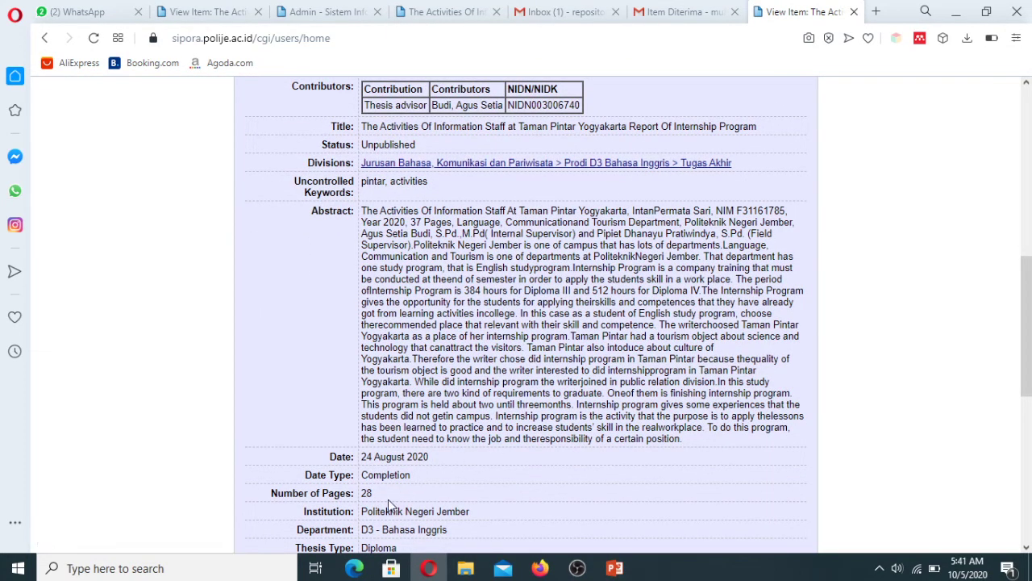
pyautogui.moveTo(362, 529); pyautogui.dragTo(454, 533)
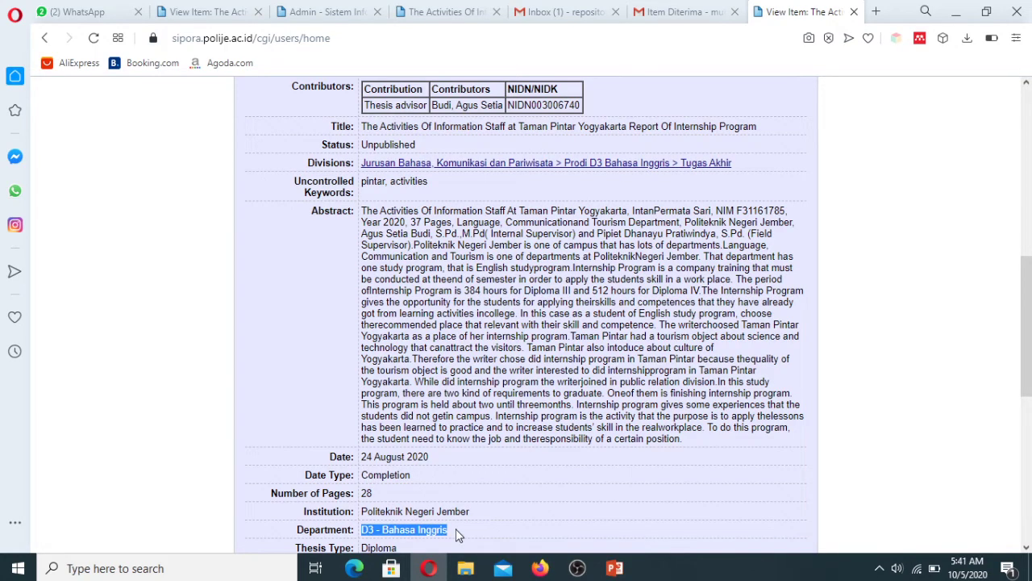
pyautogui.click(982, 367)
pyautogui.moveTo(1029, 364); pyautogui.dragTo(1029, 218)
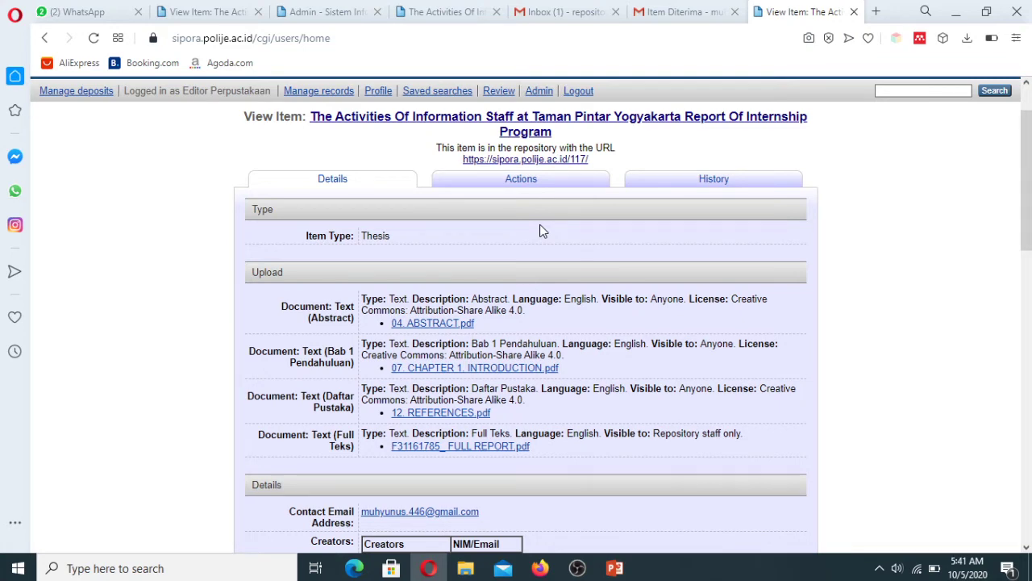
pyautogui.moveTo(1029, 224); pyautogui.dragTo(1029, 193)
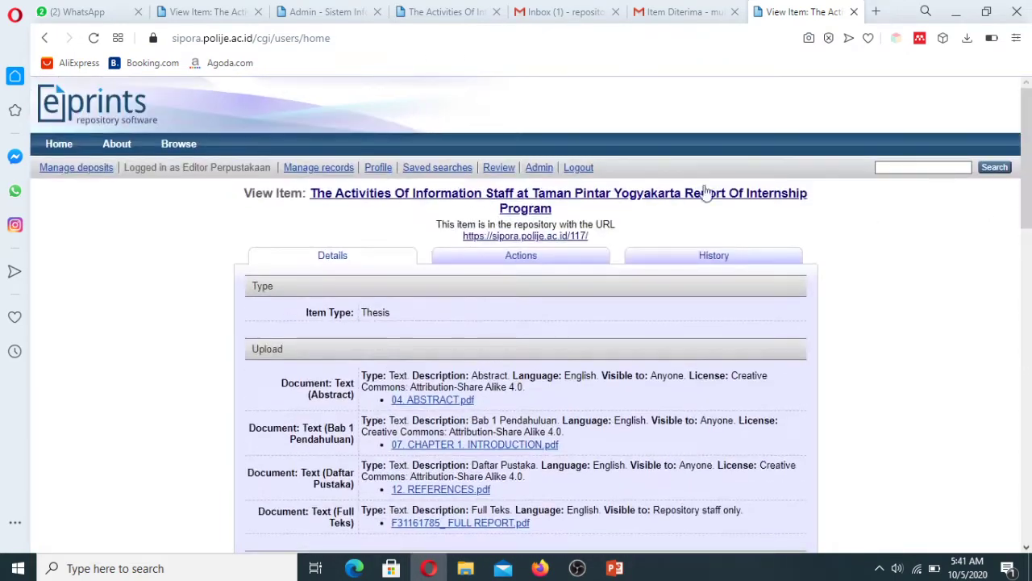
# Step: Run a staff item search limited to Live Archive items from the admin page
pyautogui.click(326, 20)
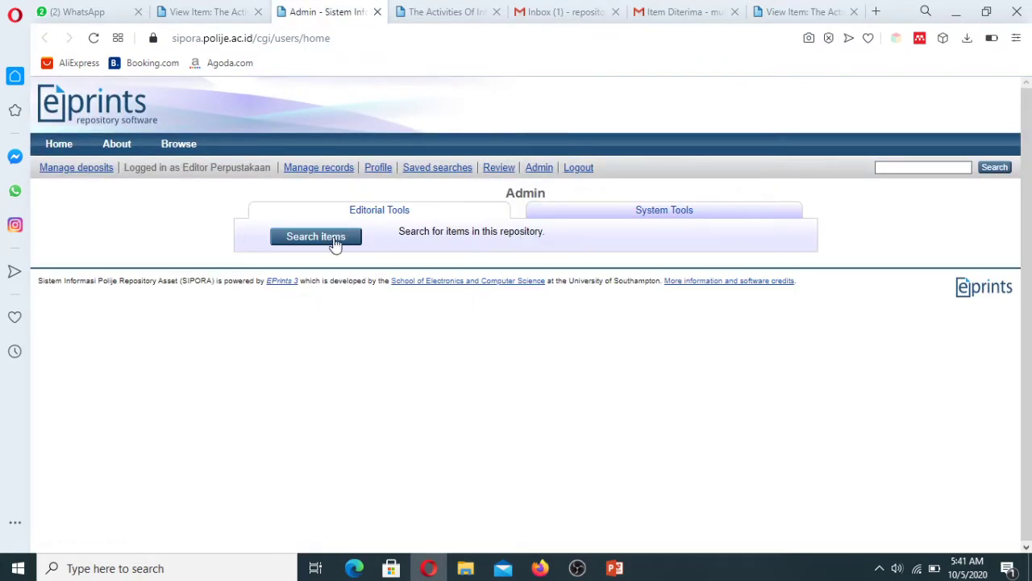
pyautogui.click(335, 242)
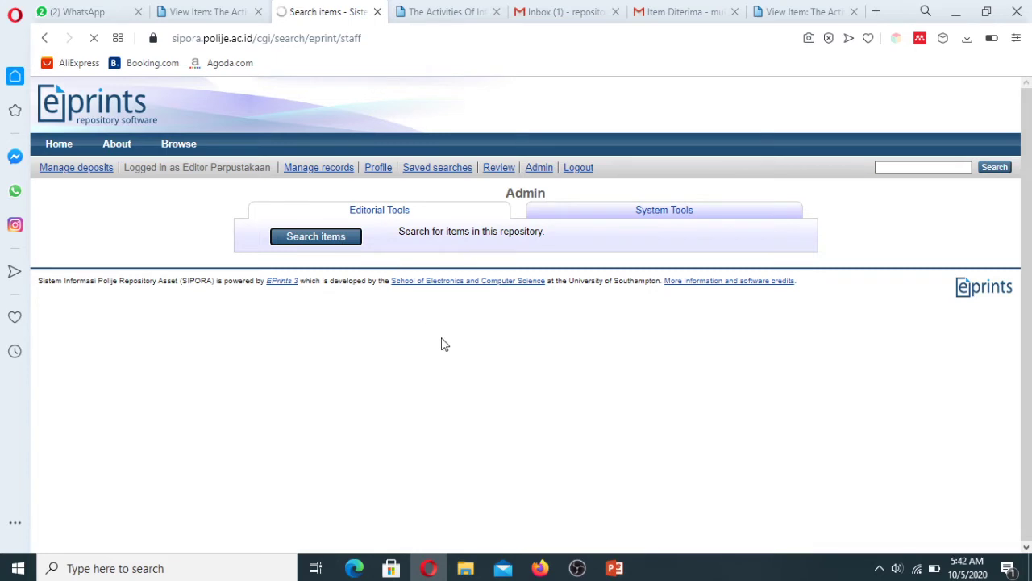
pyautogui.click(387, 358)
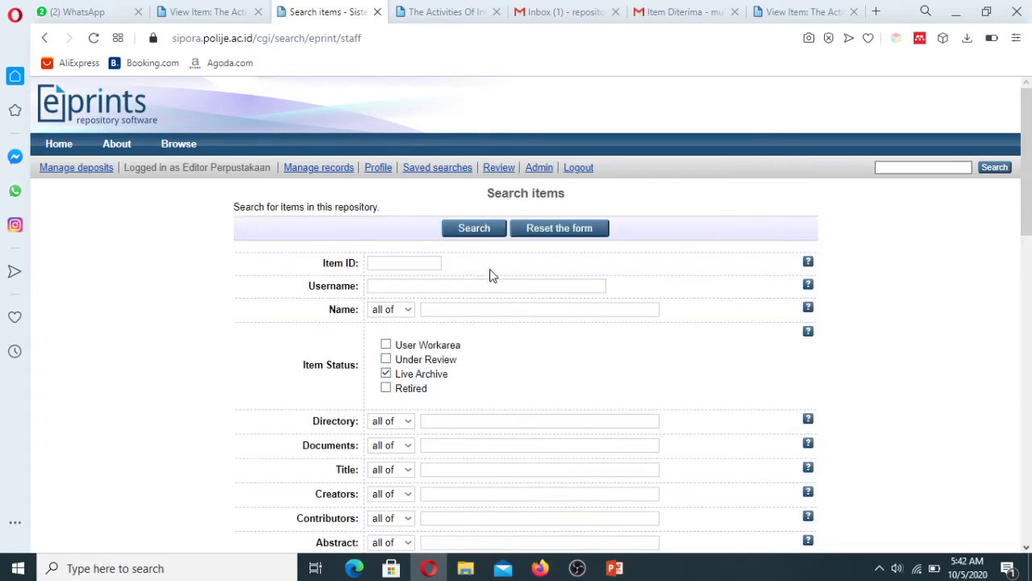
pyautogui.click(478, 230)
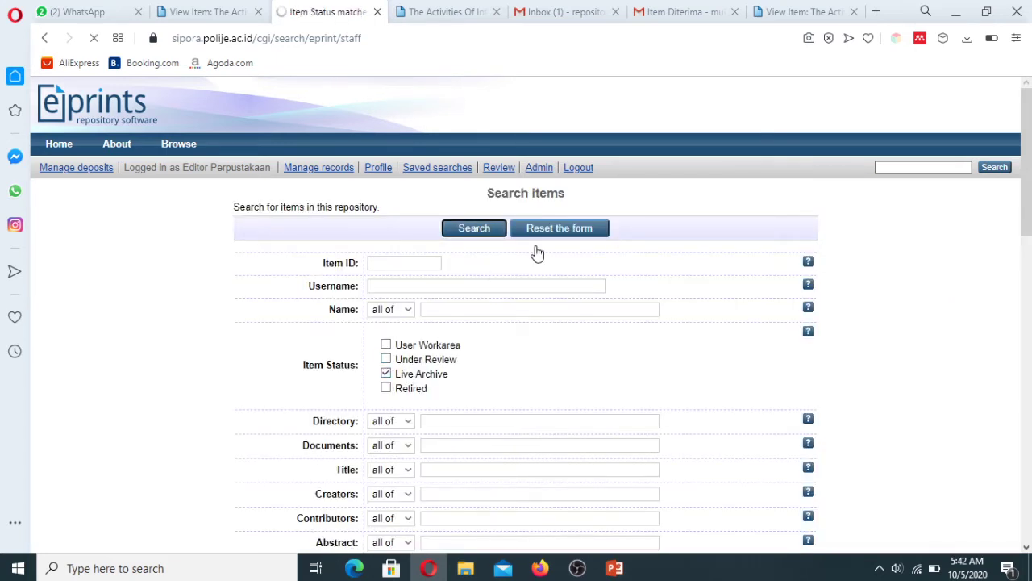
pyautogui.moveTo(1030, 128)
pyautogui.mouseDown()
pyautogui.moveTo(1030, 227)
pyautogui.moveTo(1029, 129)
pyautogui.mouseUp()
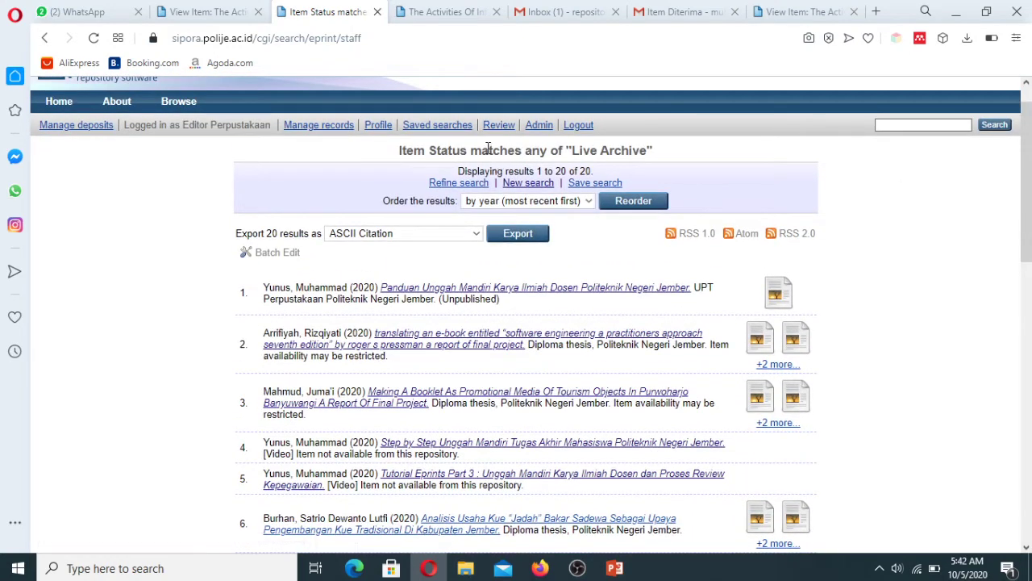
# Step: Search Live Archive items for Item ID 117, with Under Review unchecked
pyautogui.click(539, 126)
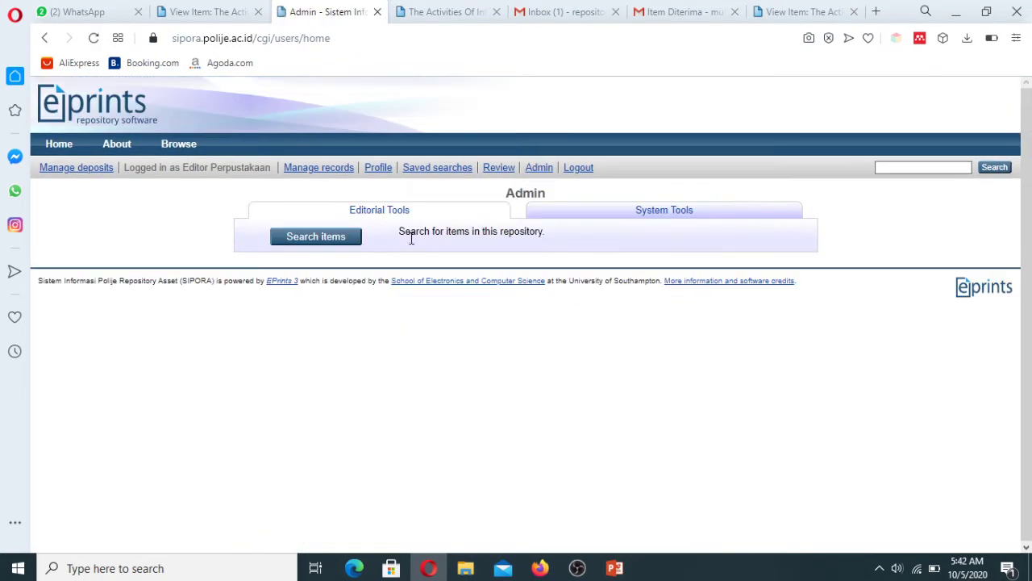
pyautogui.click(342, 246)
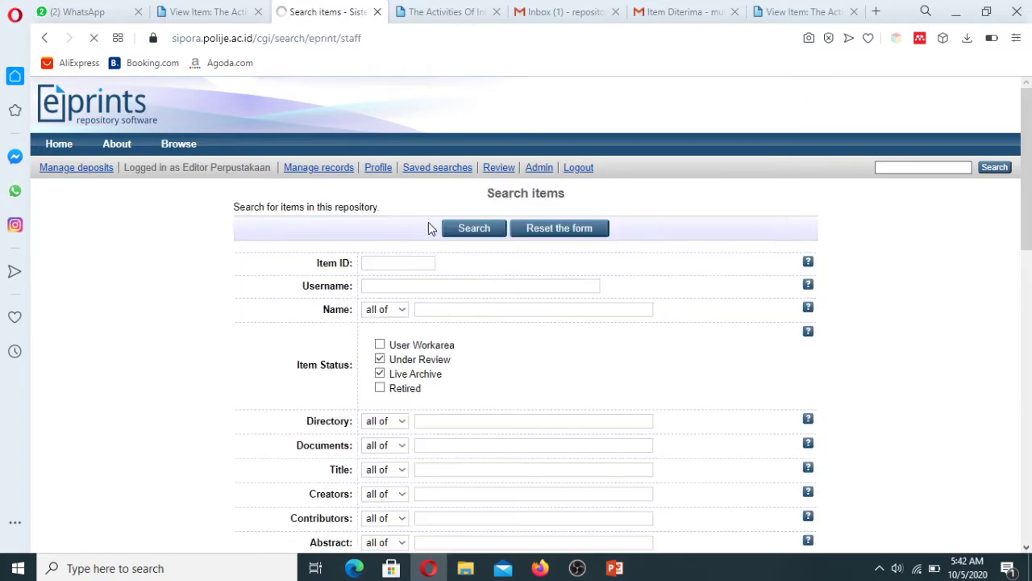
pyautogui.click(409, 262)
pyautogui.click(403, 282)
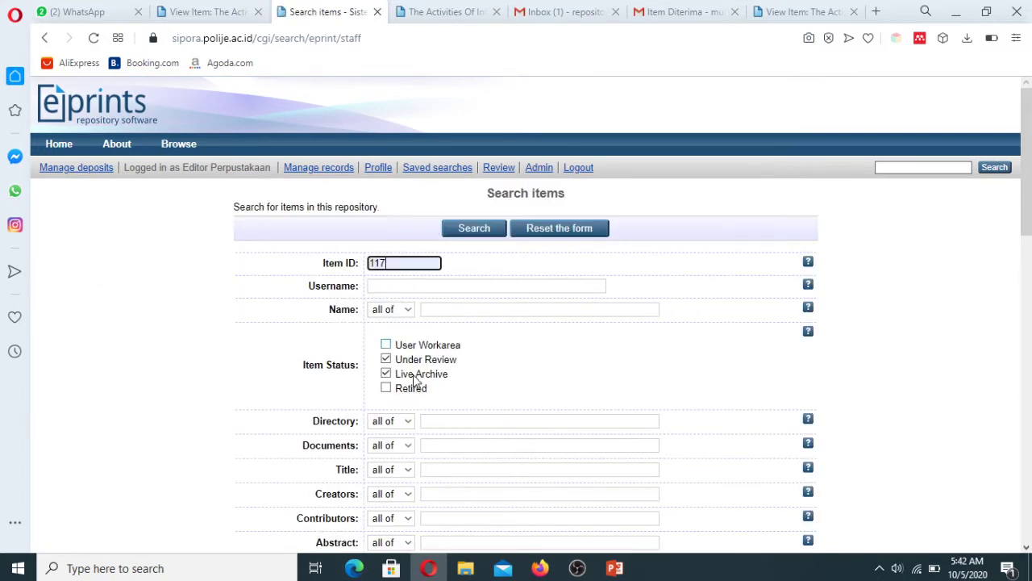
pyautogui.click(386, 359)
pyautogui.click(474, 231)
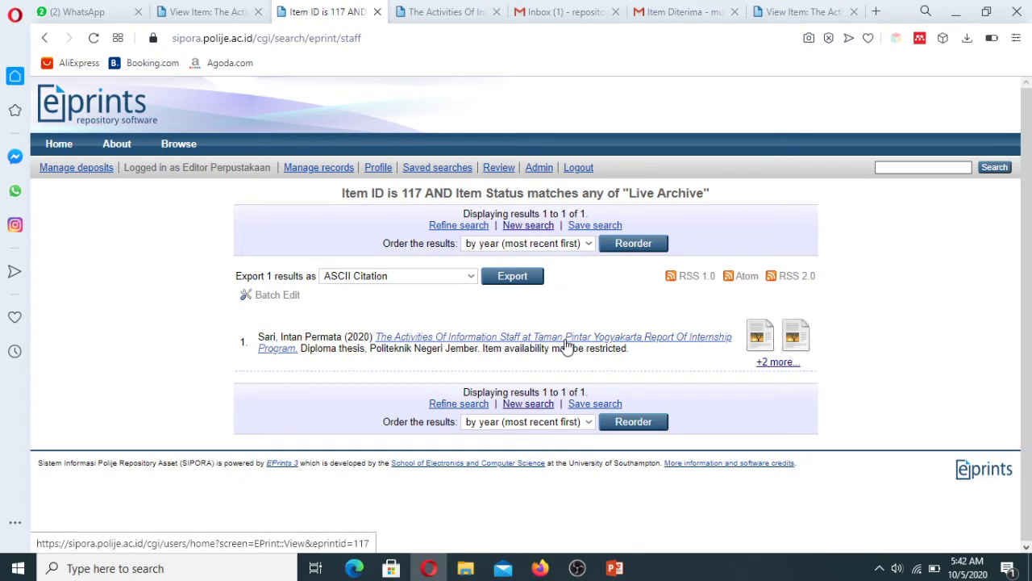
# Step: Open item 117's internship report record and scroll through its Thesis details and four files
pyautogui.click(565, 342)
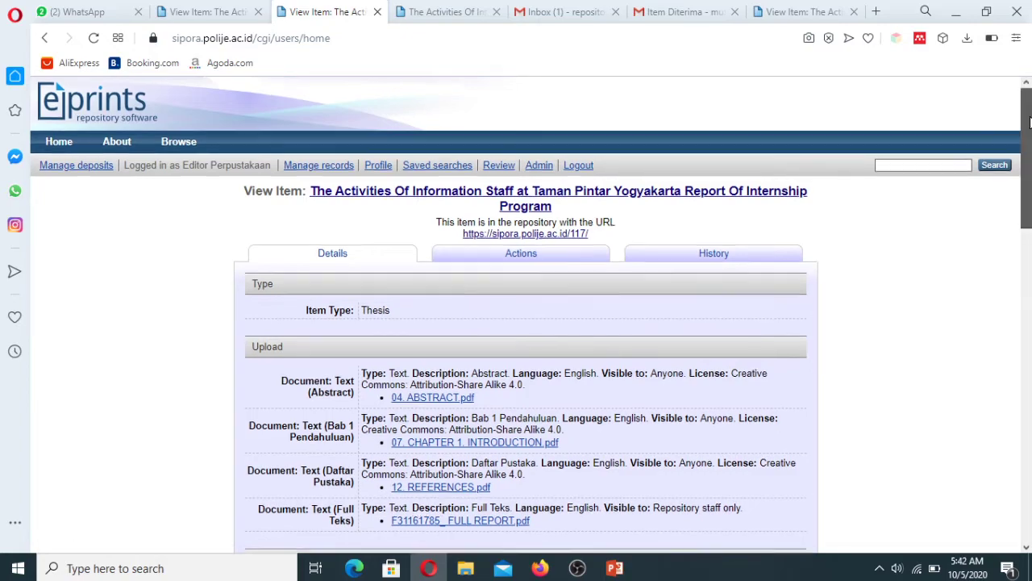
pyautogui.moveTo(1026, 156)
pyautogui.mouseDown()
pyautogui.moveTo(1029, 454)
pyautogui.moveTo(1029, 141)
pyautogui.mouseUp()
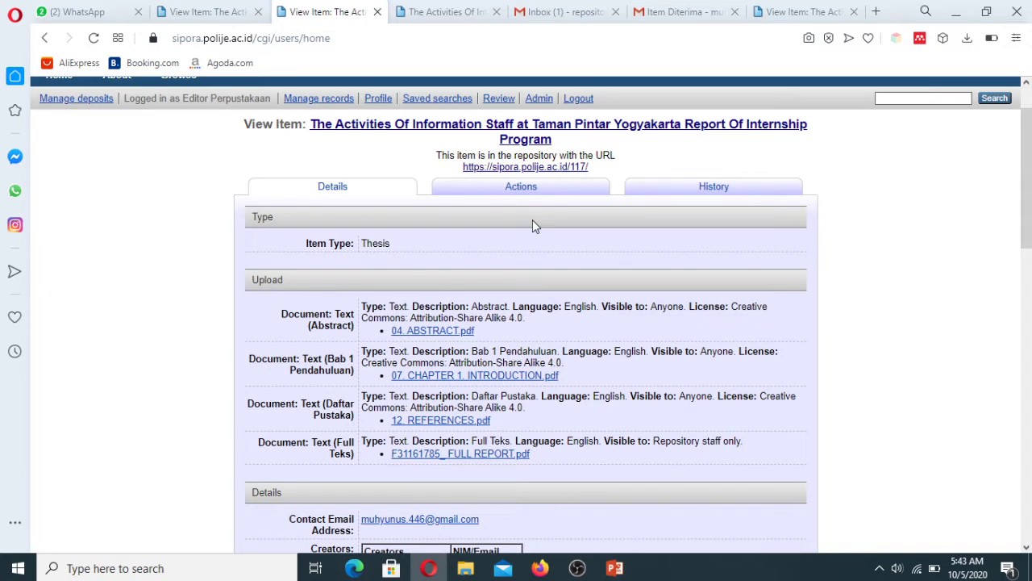
# Step: Close the extra item tabs, sign out, and sign back in as the library editor
pyautogui.click(496, 12)
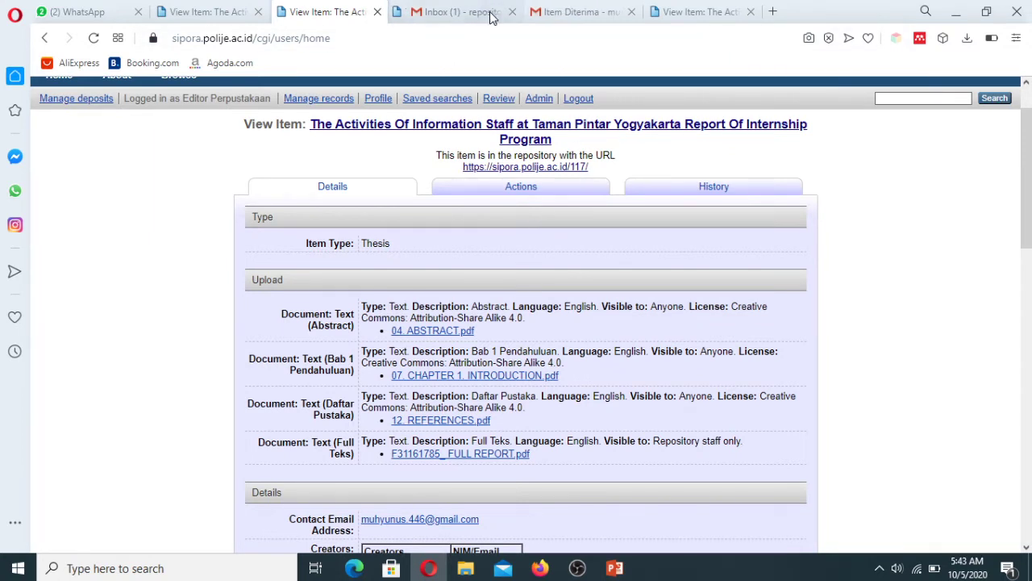
pyautogui.click(227, 10)
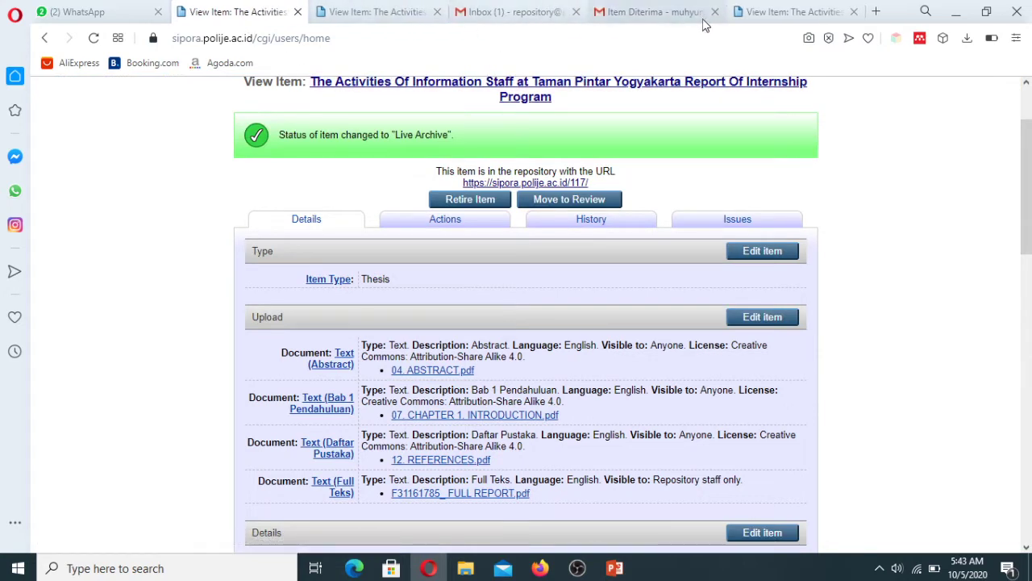
pyautogui.click(363, 15)
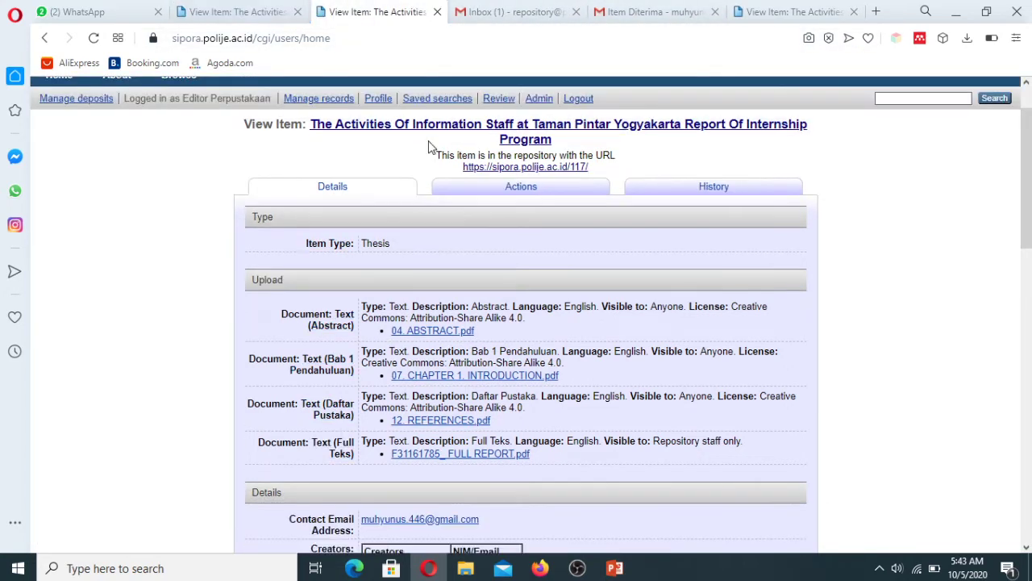
pyautogui.click(580, 101)
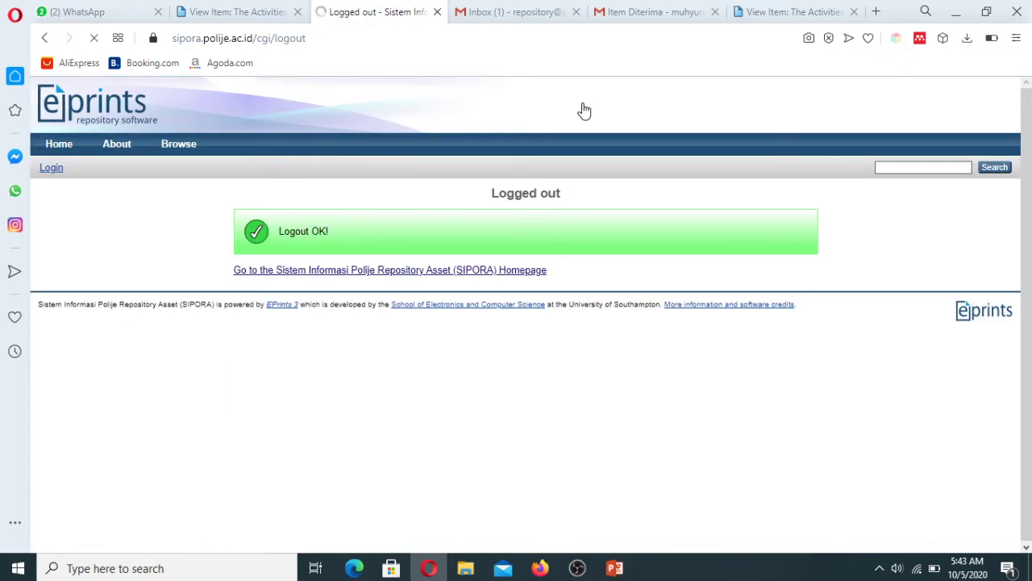
pyautogui.click(297, 12)
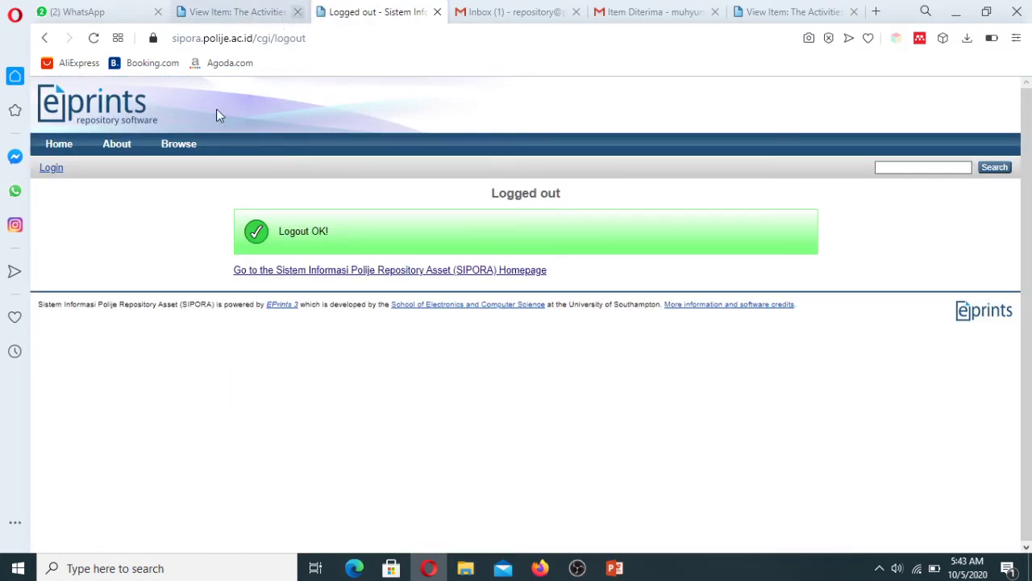
pyautogui.click(52, 168)
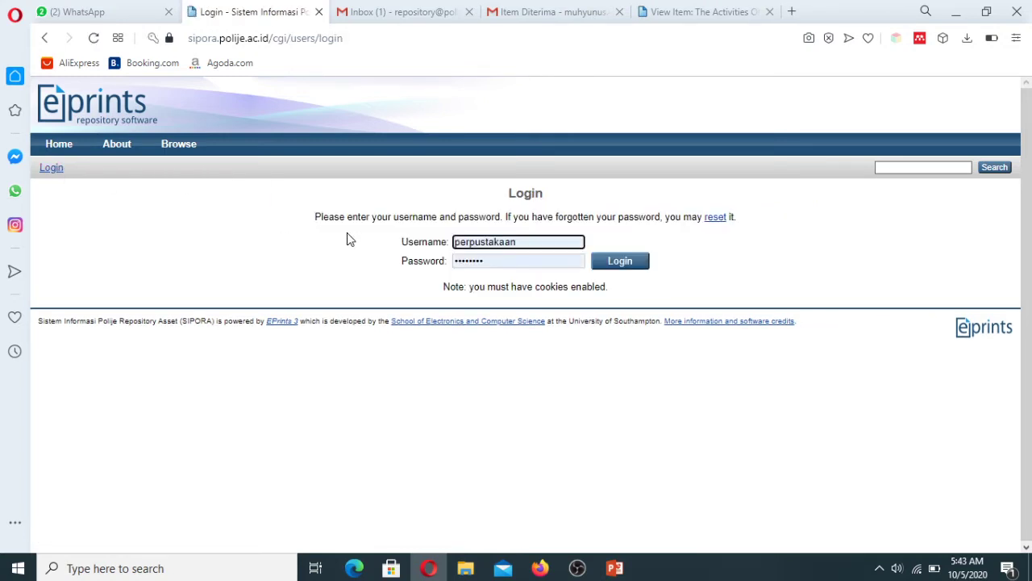
pyautogui.click(605, 265)
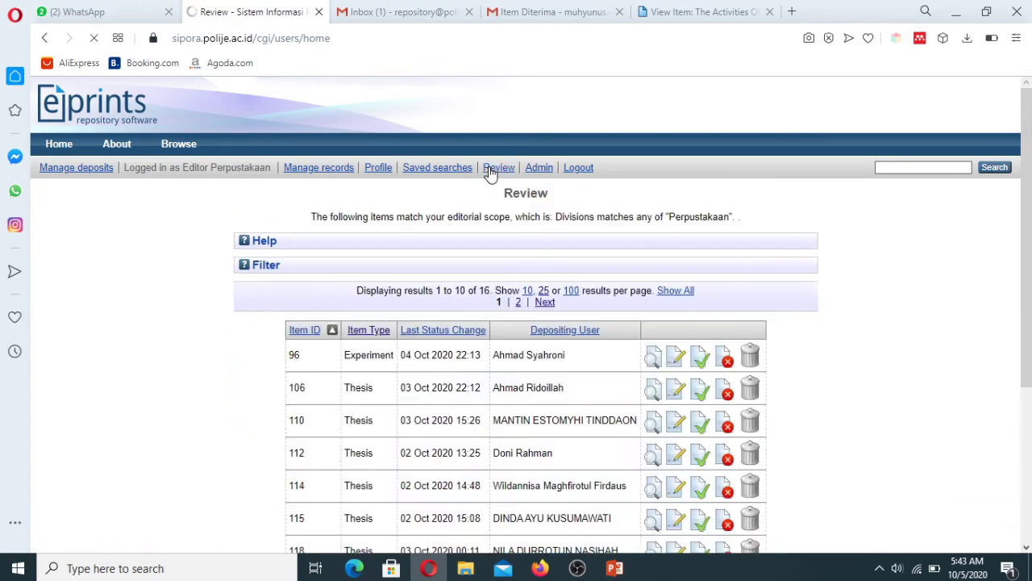
# Step: List the Review queue at 25 items per page and scroll down to item 150
pyautogui.moveTo(1029, 167); pyautogui.dragTo(1028, 274)
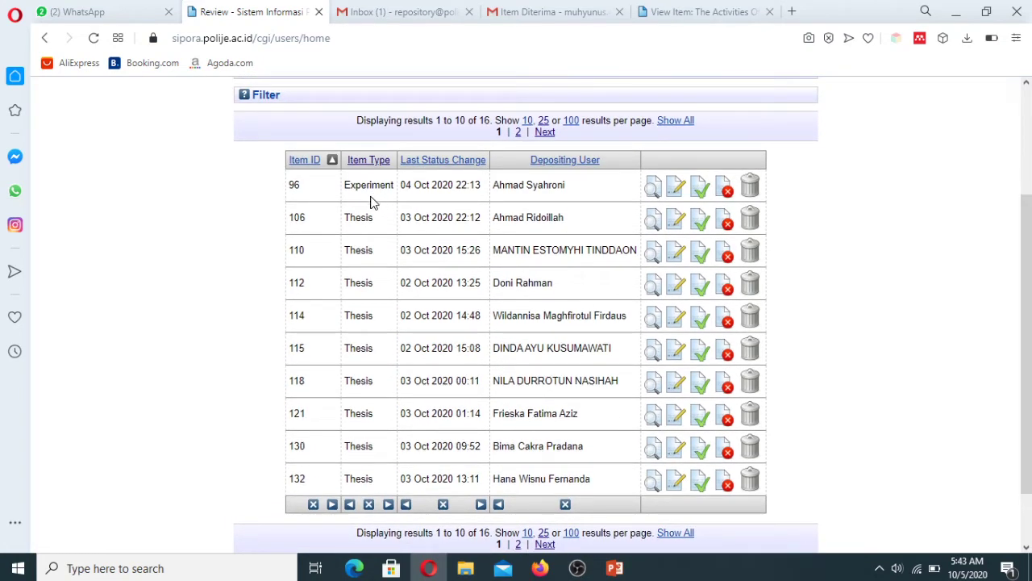
pyautogui.click(543, 122)
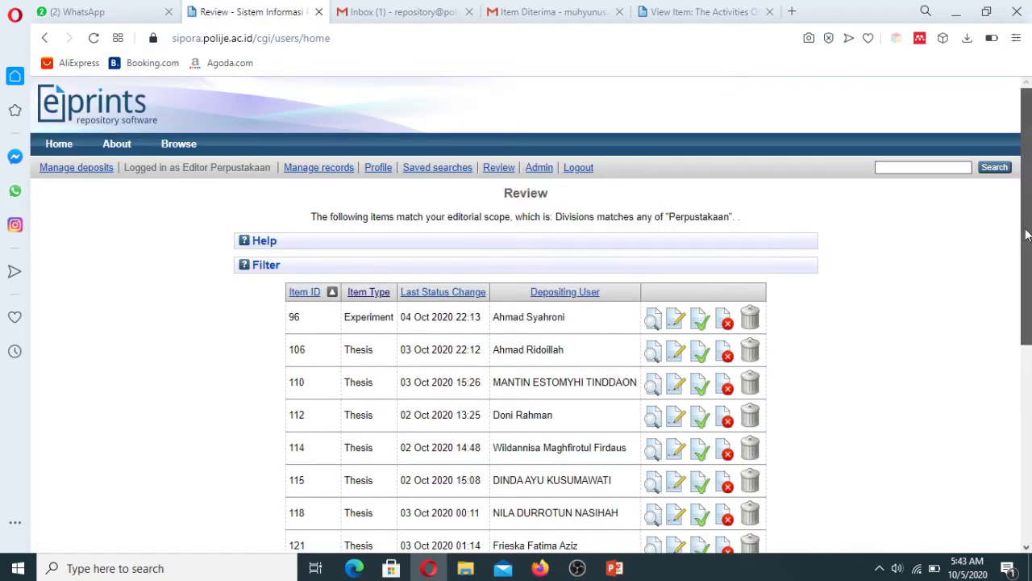
pyautogui.moveTo(1030, 234); pyautogui.dragTo(1030, 439)
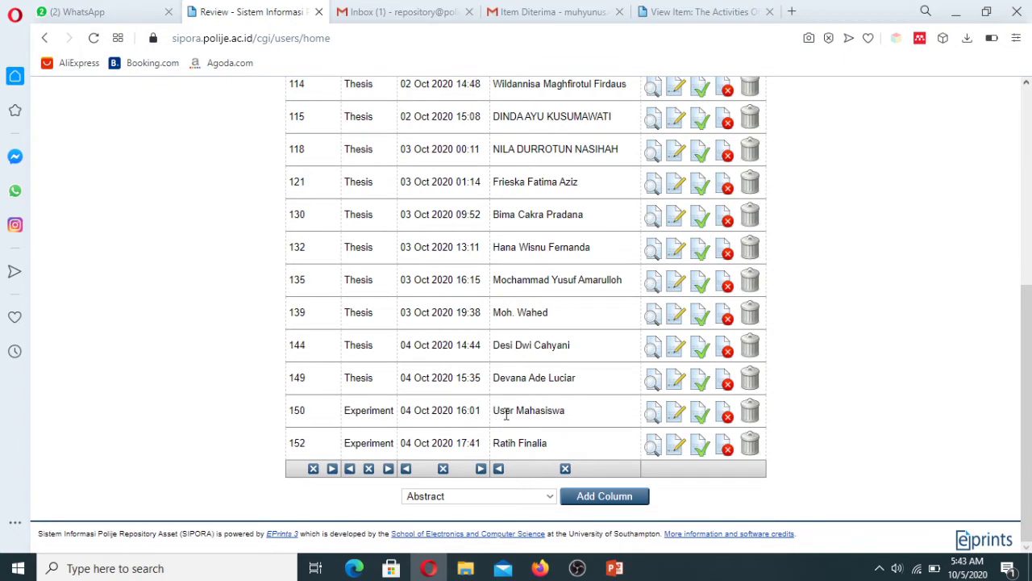
pyautogui.moveTo(506, 414); pyautogui.dragTo(565, 412)
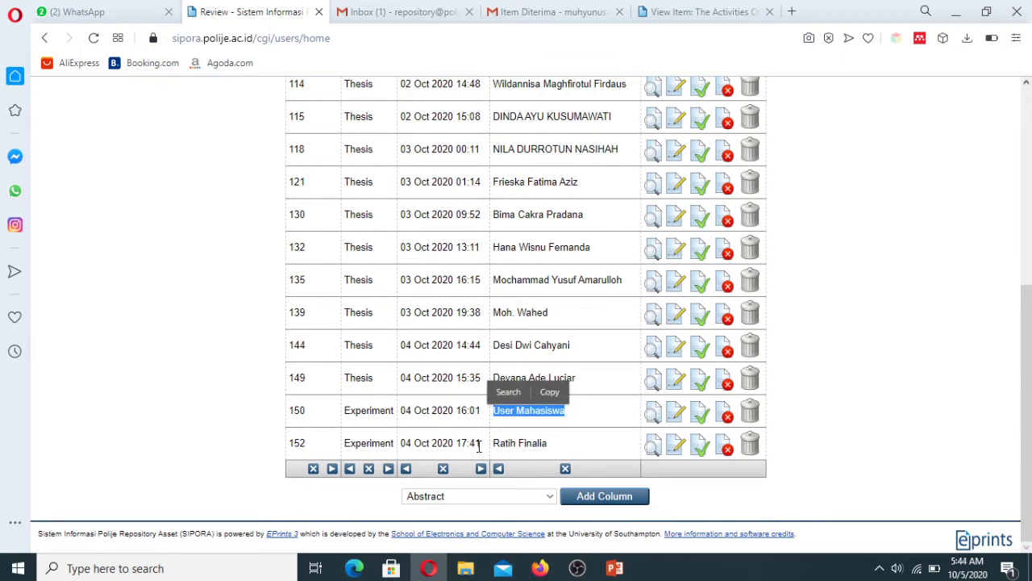
pyautogui.click(581, 422)
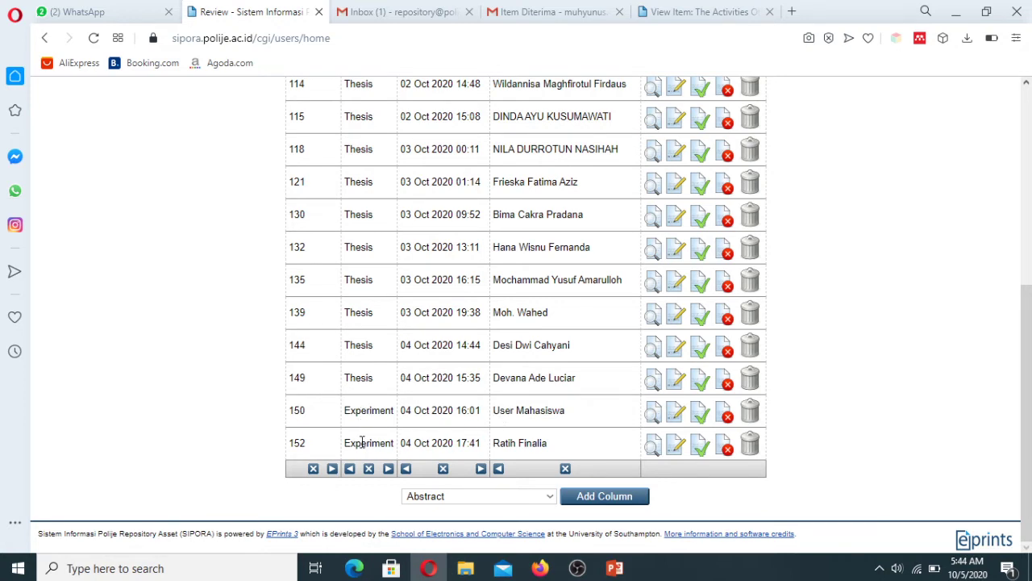
# Step: Open item 150 from the review queue and show its full metadata on the Details tab
pyautogui.click(652, 418)
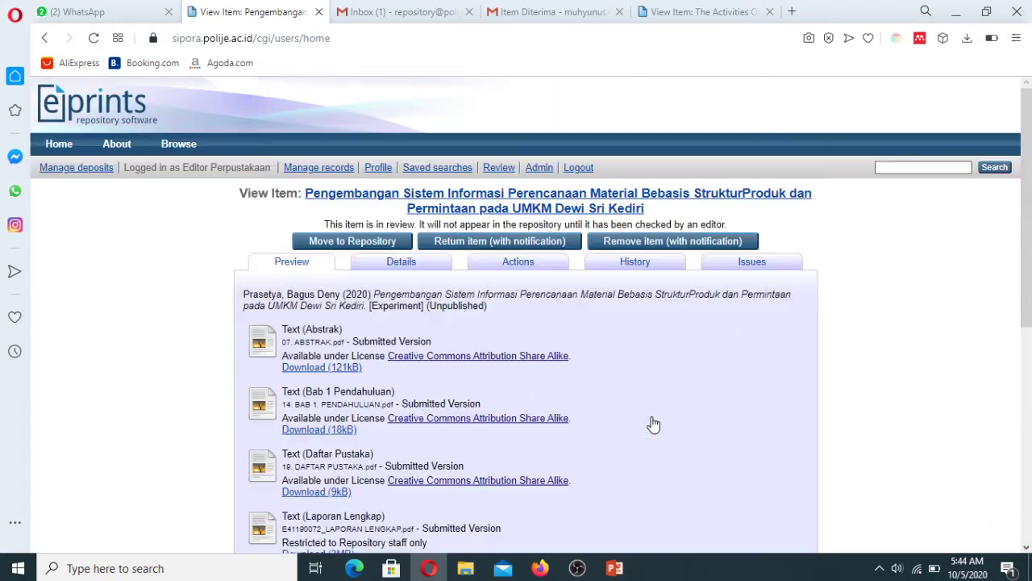
pyautogui.scroll(-5, 1029, 320)
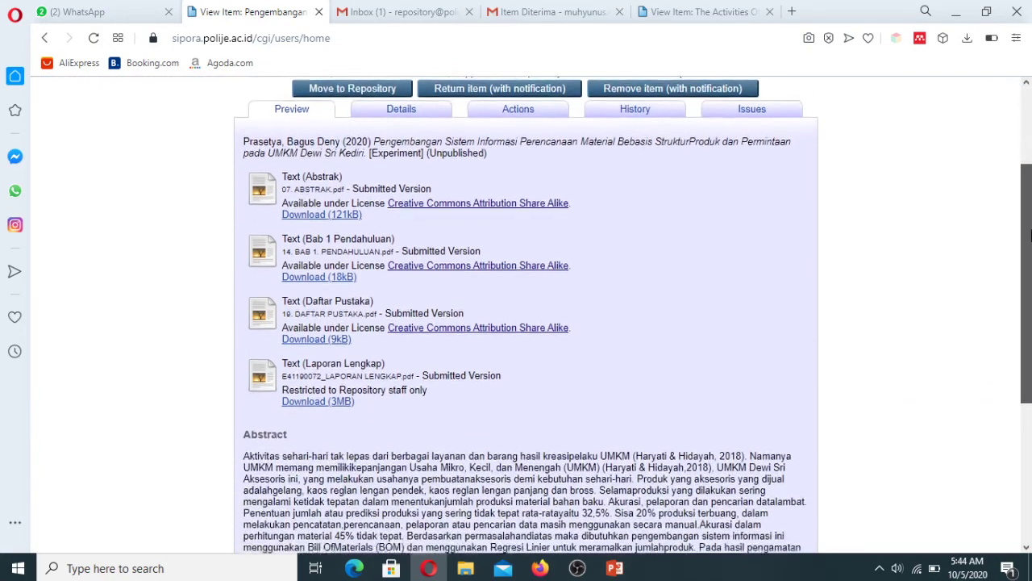
pyautogui.scroll(-3, 1029, 321)
pyautogui.scroll(5, 1029, 321)
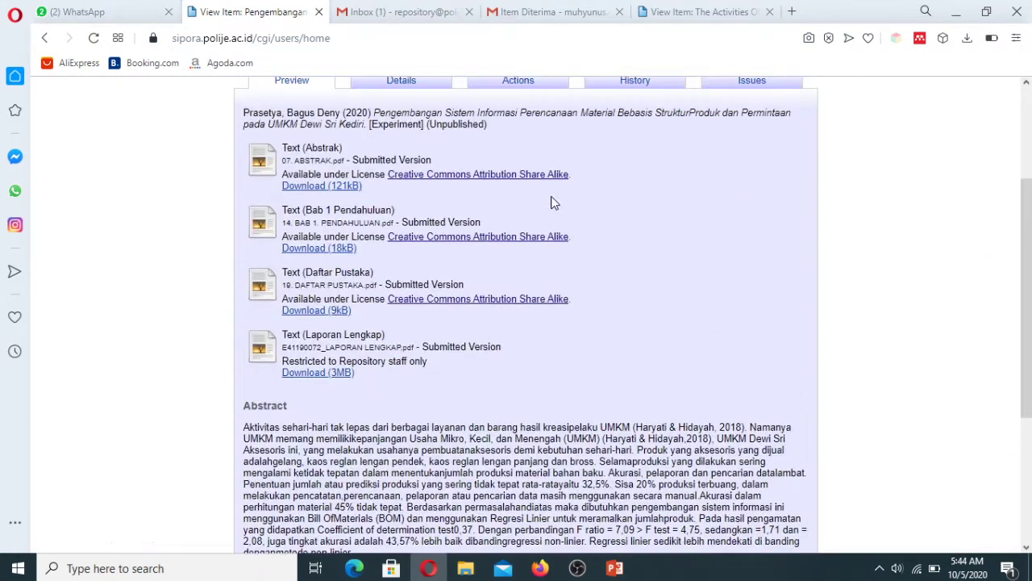
pyautogui.click(402, 88)
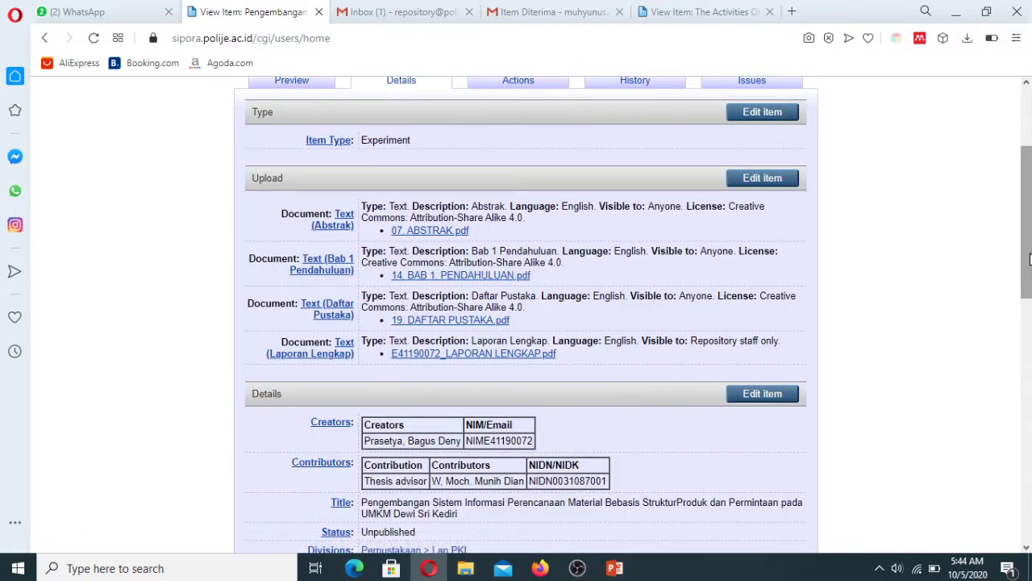
pyautogui.scroll(-4, 1029, 334)
pyautogui.moveTo(1029, 335); pyautogui.dragTo(1029, 395)
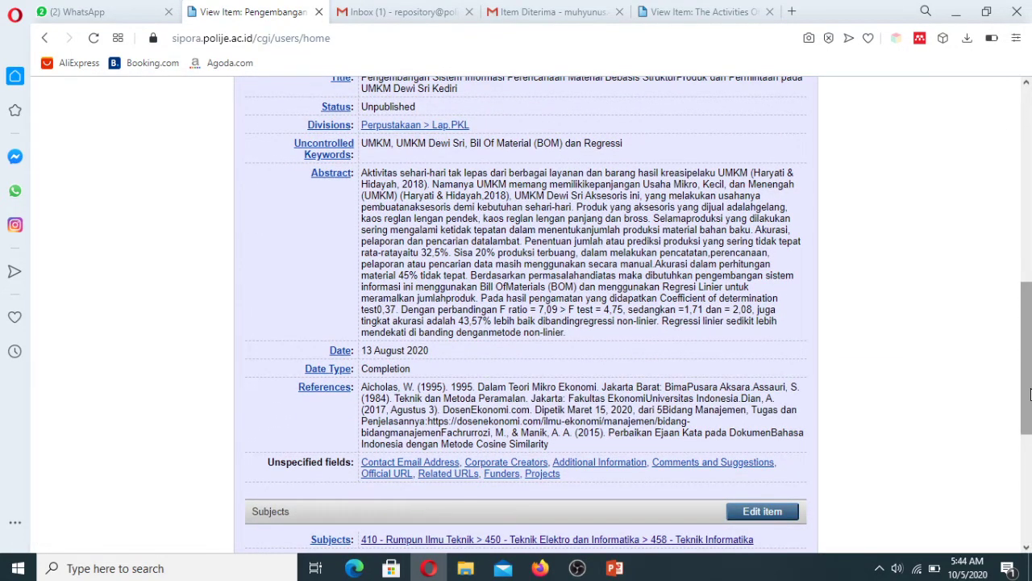
pyautogui.moveTo(1029, 395); pyautogui.dragTo(1029, 223)
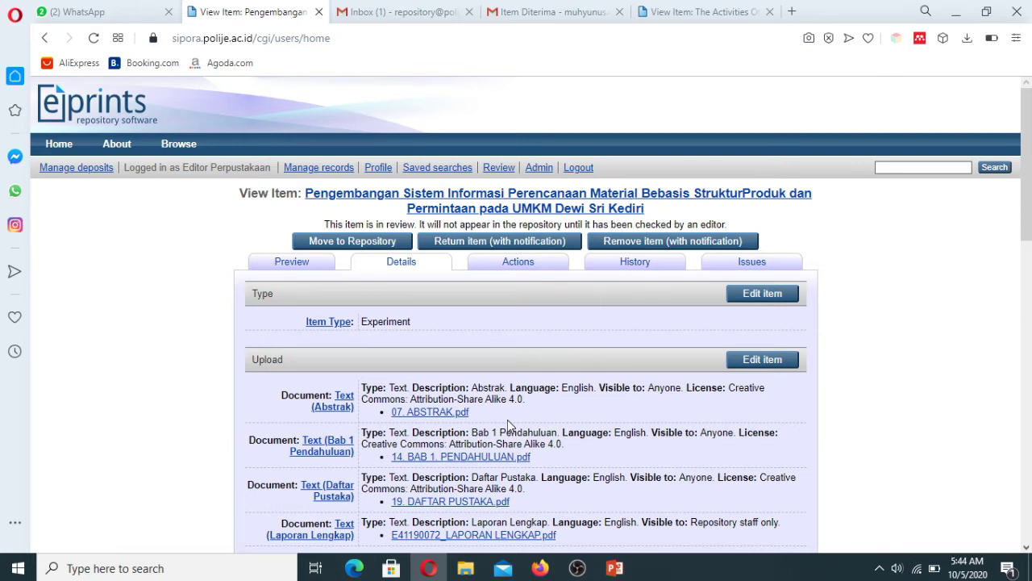
# Step: Check item 150's Experiment item type, abstract and uploaded files
pyautogui.moveTo(360, 321); pyautogui.dragTo(417, 325)
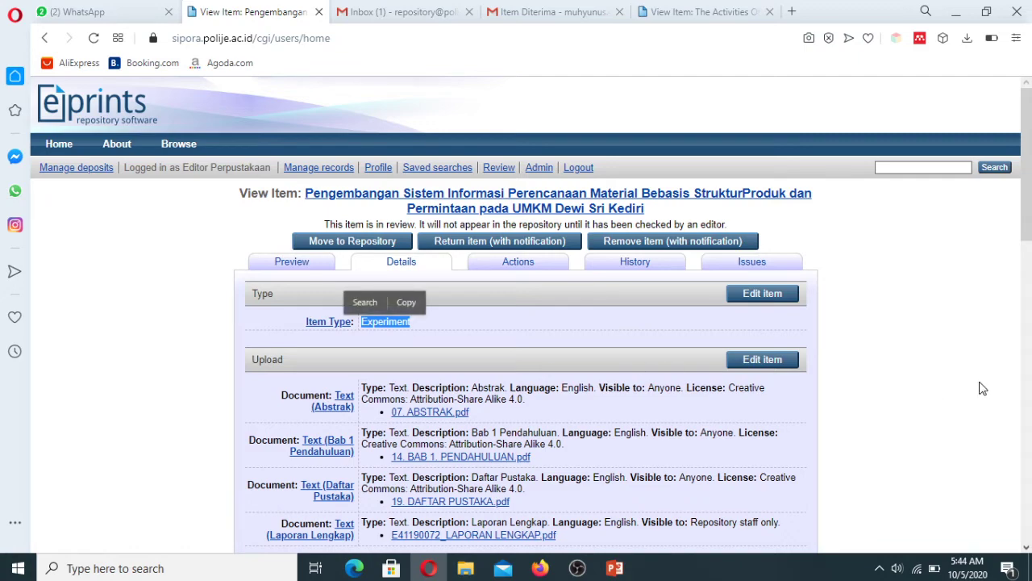
pyautogui.click(821, 445)
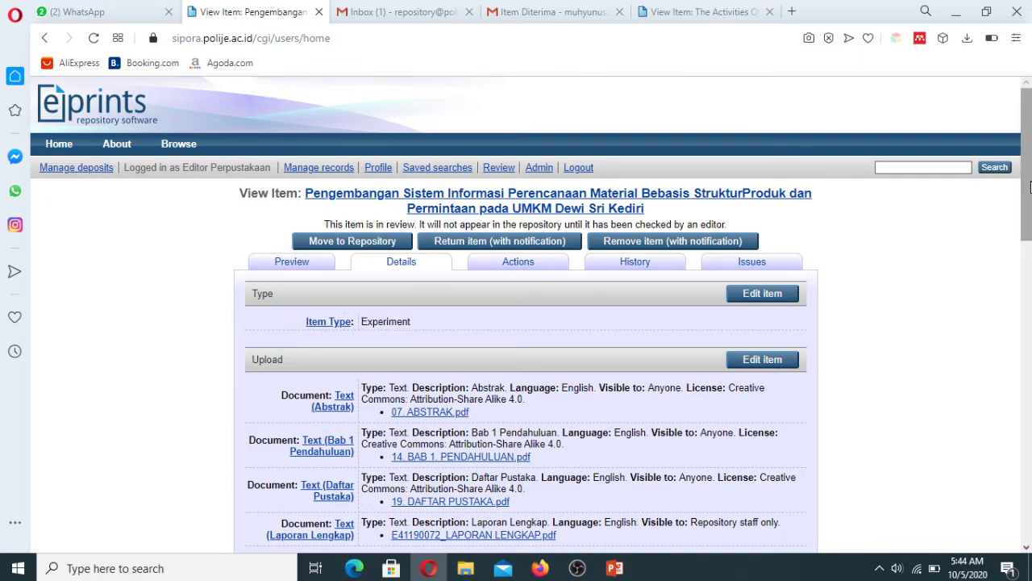
pyautogui.scroll(-8, 384, 231)
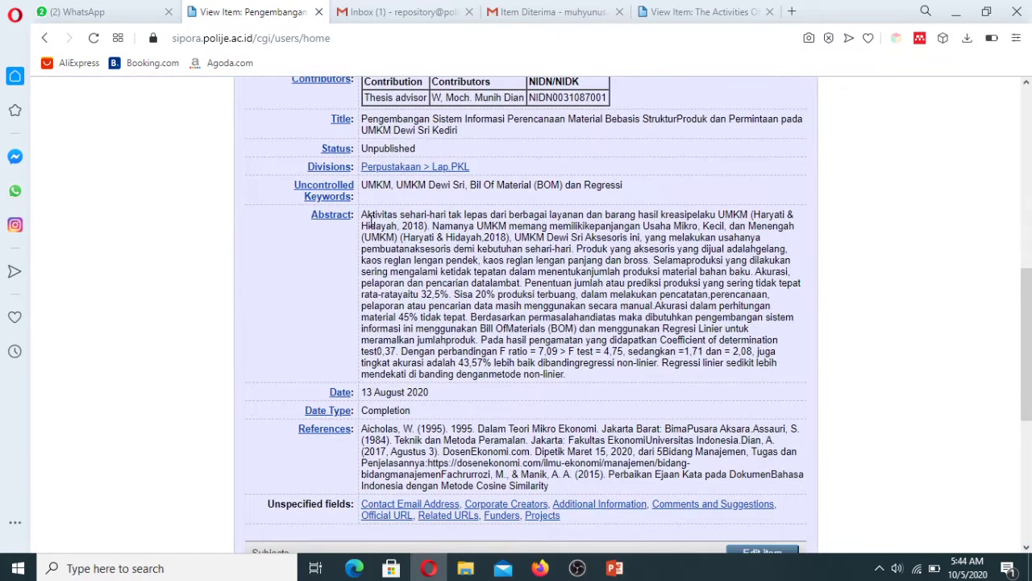
pyautogui.moveTo(361, 218); pyautogui.dragTo(458, 250)
pyautogui.click(943, 321)
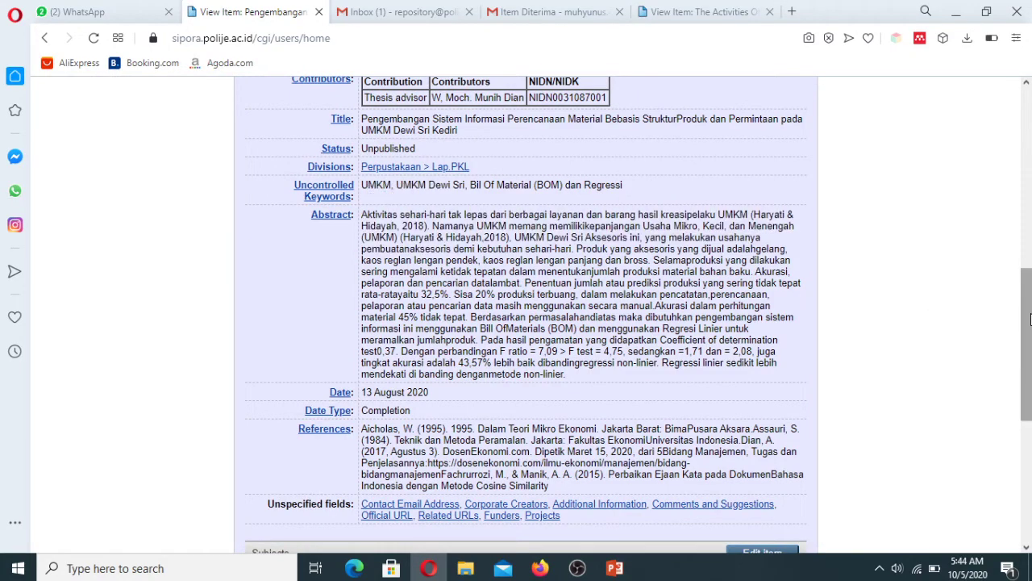
pyautogui.moveTo(1029, 322); pyautogui.dragTo(1029, 177)
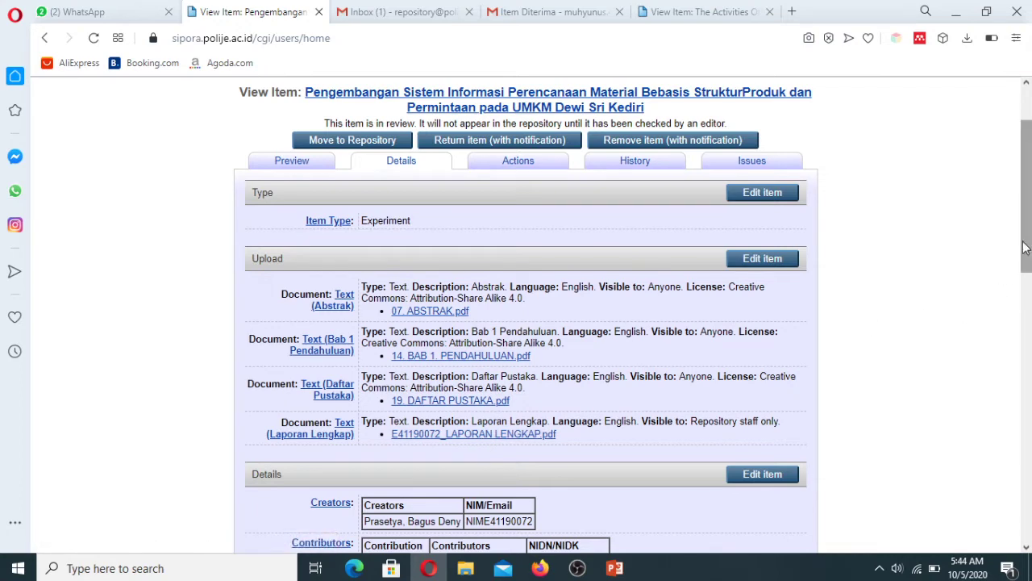
pyautogui.scroll(2, 911, 226)
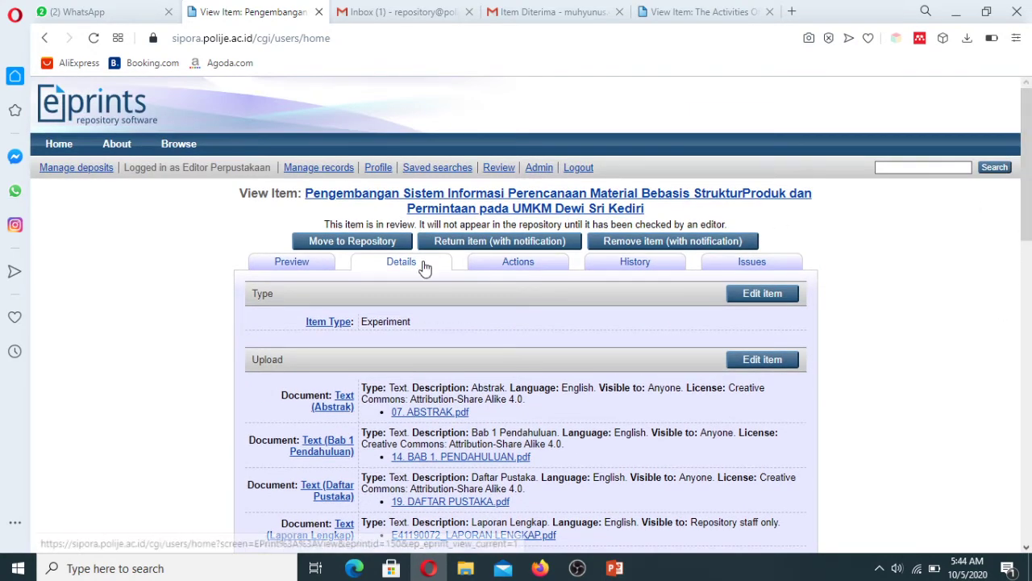
# Step: Start returning item 150 to its depositor with an email notification
pyautogui.click(490, 242)
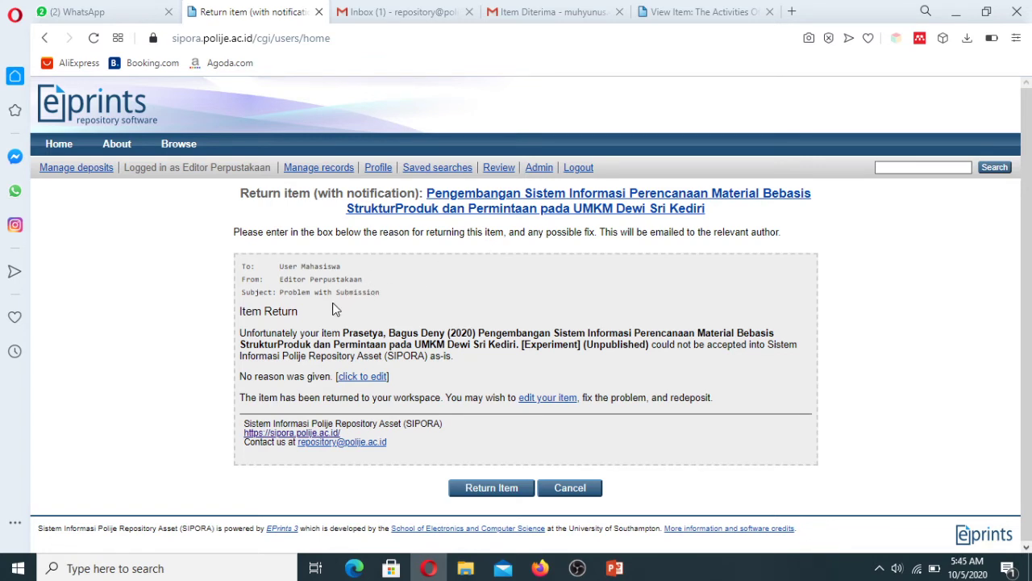
# Step: Log out of the editor account and sign in with the saved administrator login
pyautogui.click(579, 167)
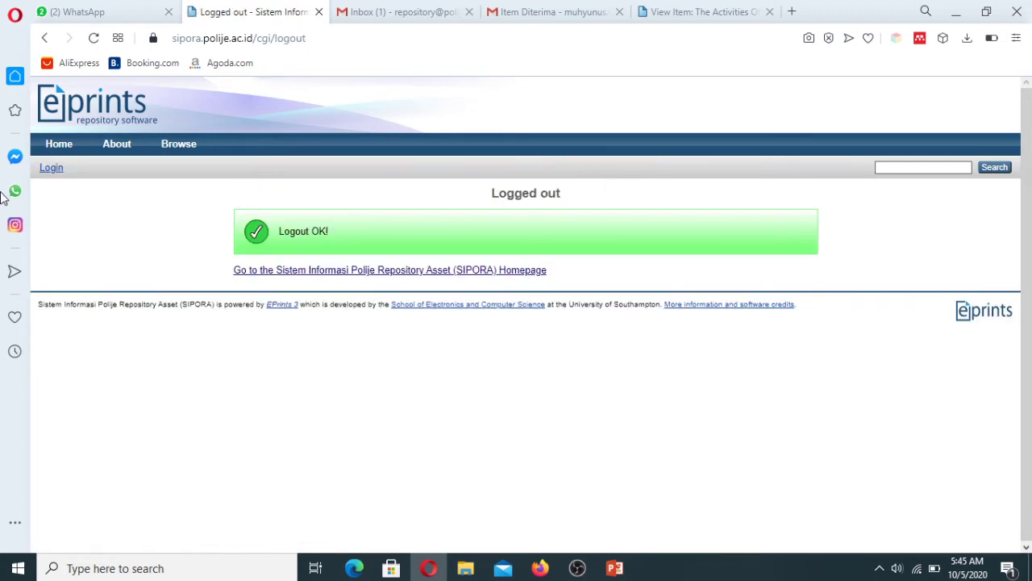
pyautogui.click(48, 169)
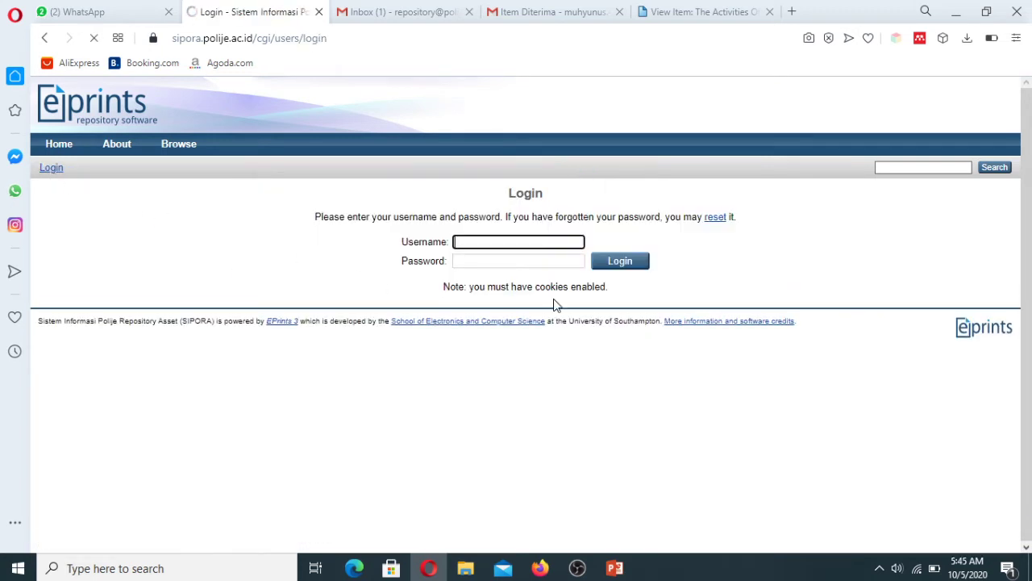
pyautogui.doubleClick(559, 244)
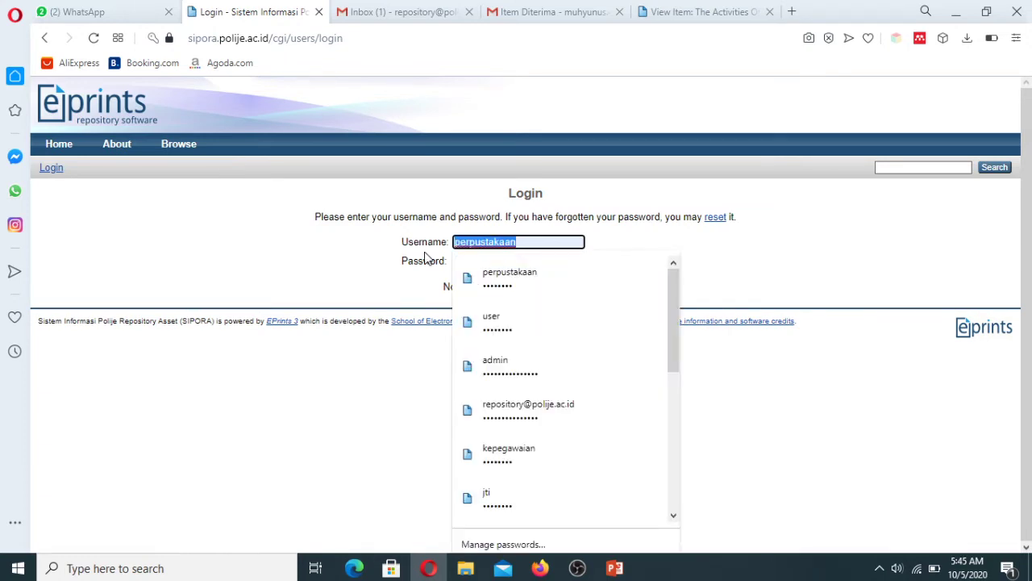
pyautogui.write('ad')
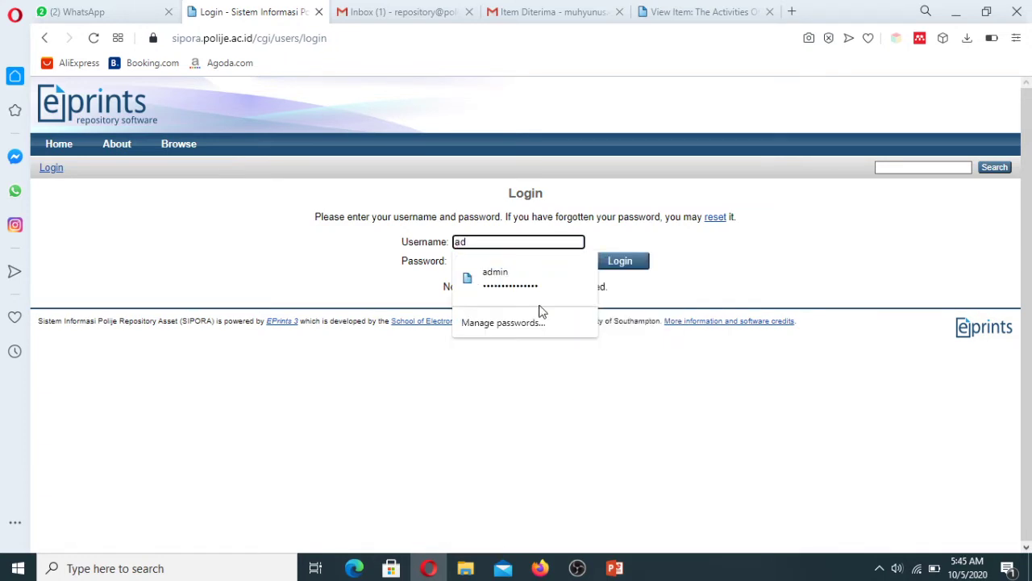
pyautogui.click(541, 282)
pyautogui.click(615, 266)
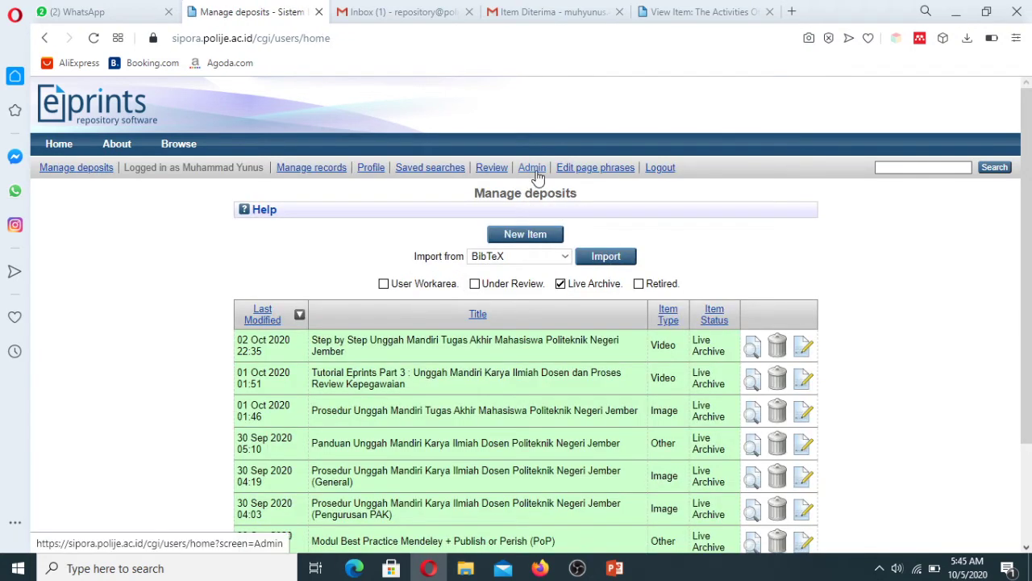
# Step: Search users of type User by the student's username, open the account details, then log out
pyautogui.click(533, 168)
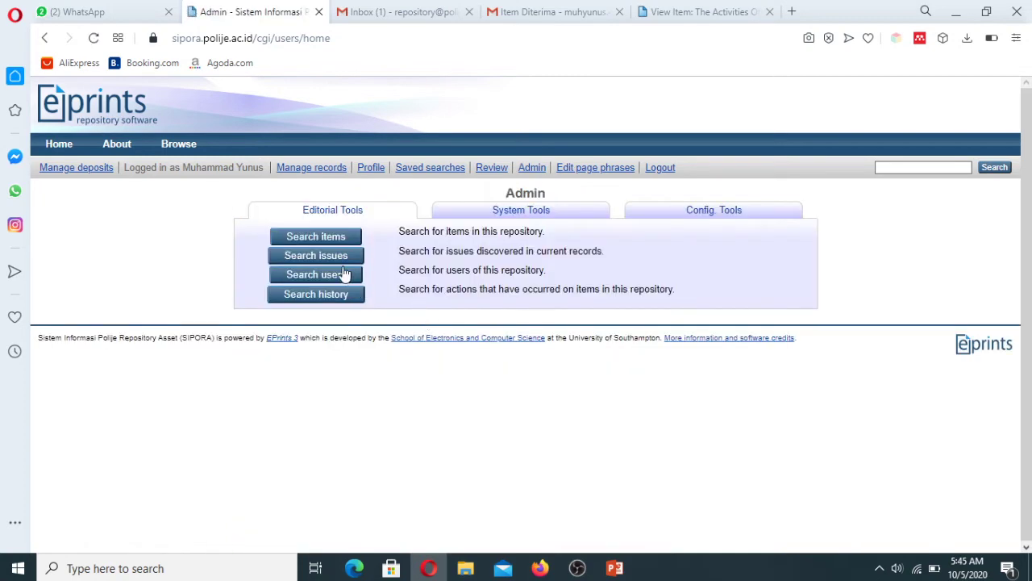
pyautogui.click(337, 276)
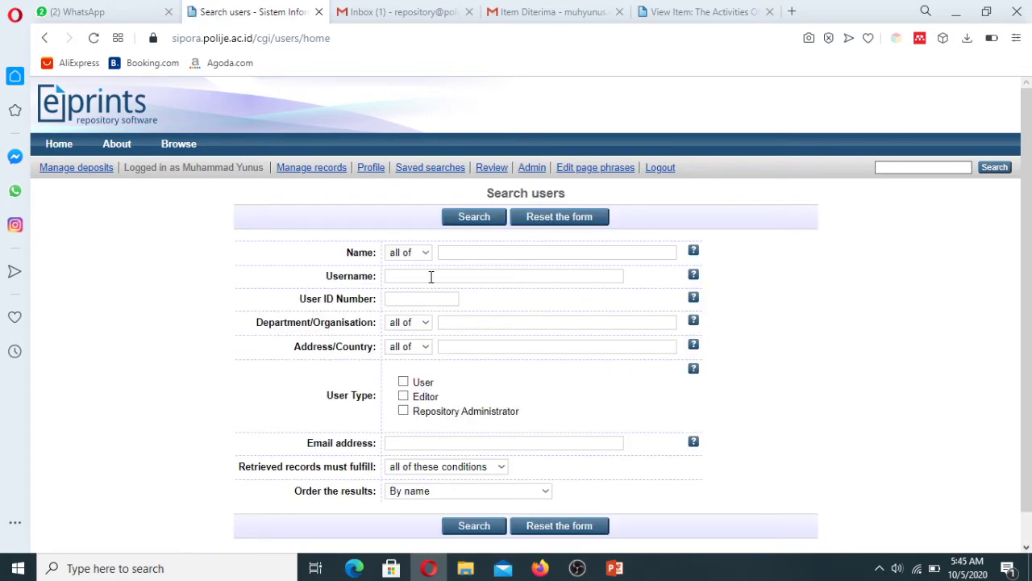
pyautogui.click(404, 382)
pyautogui.click(407, 277)
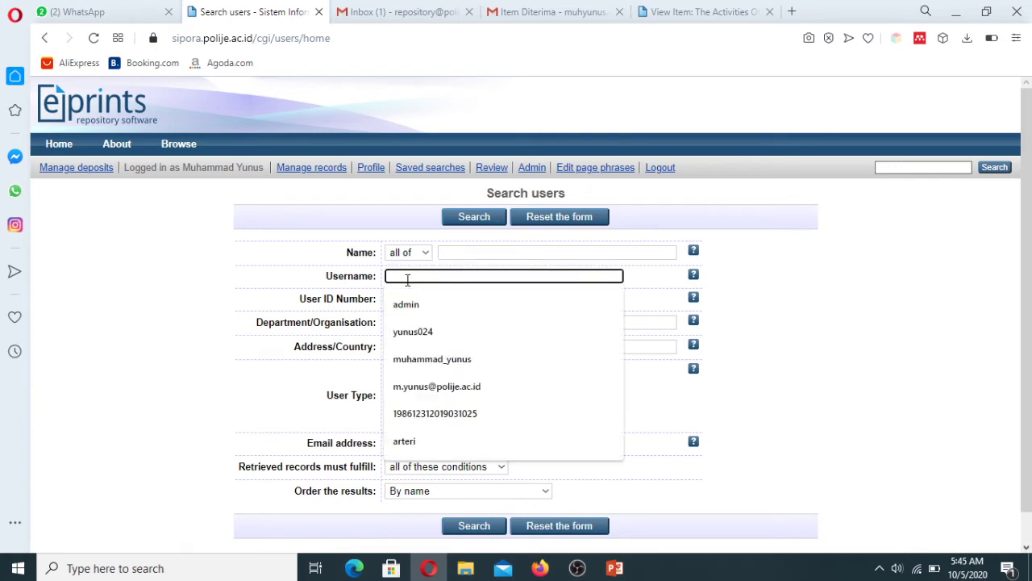
pyautogui.write('user')
pyautogui.press('Return')
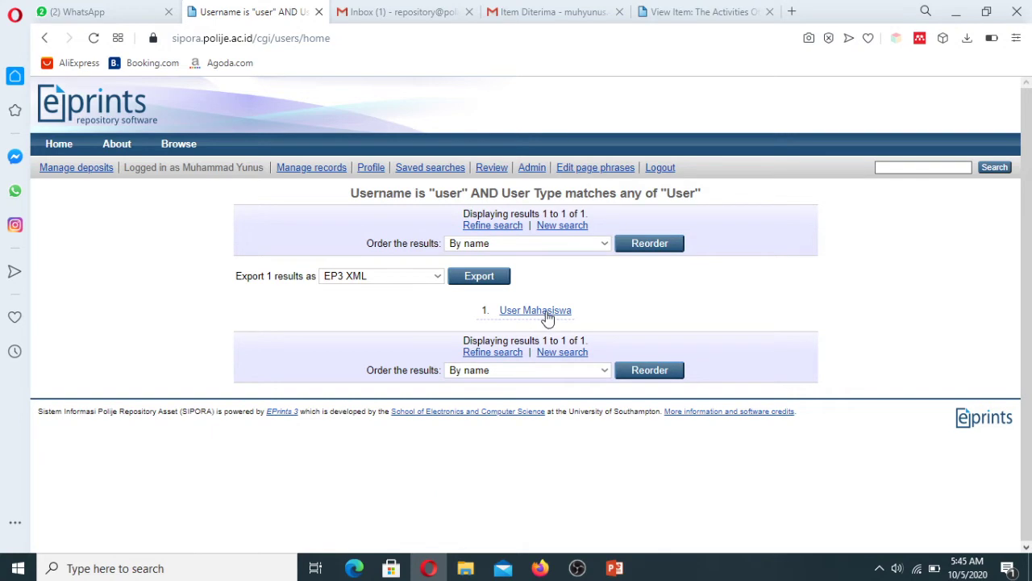
pyautogui.click(547, 317)
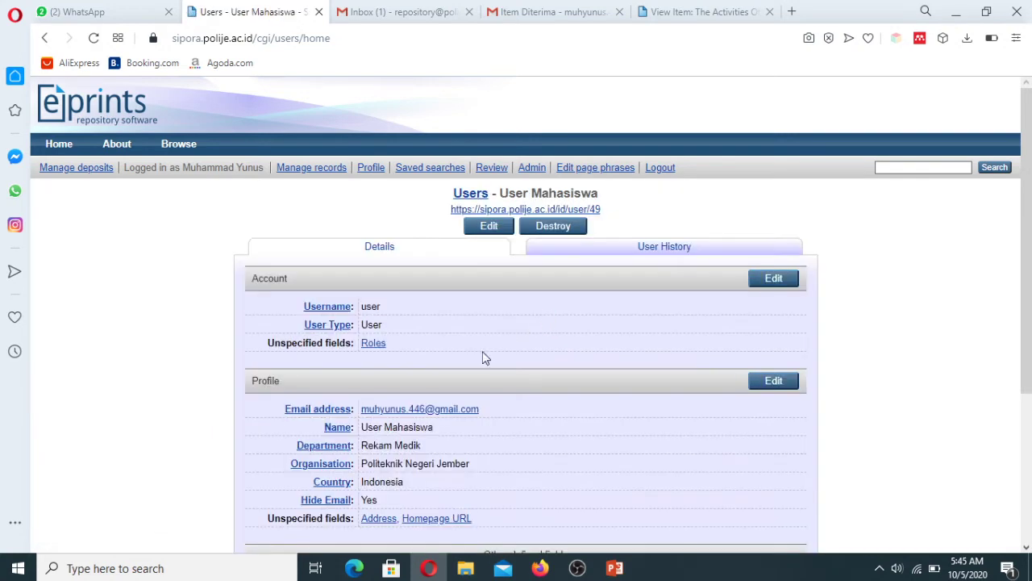
pyautogui.click(657, 171)
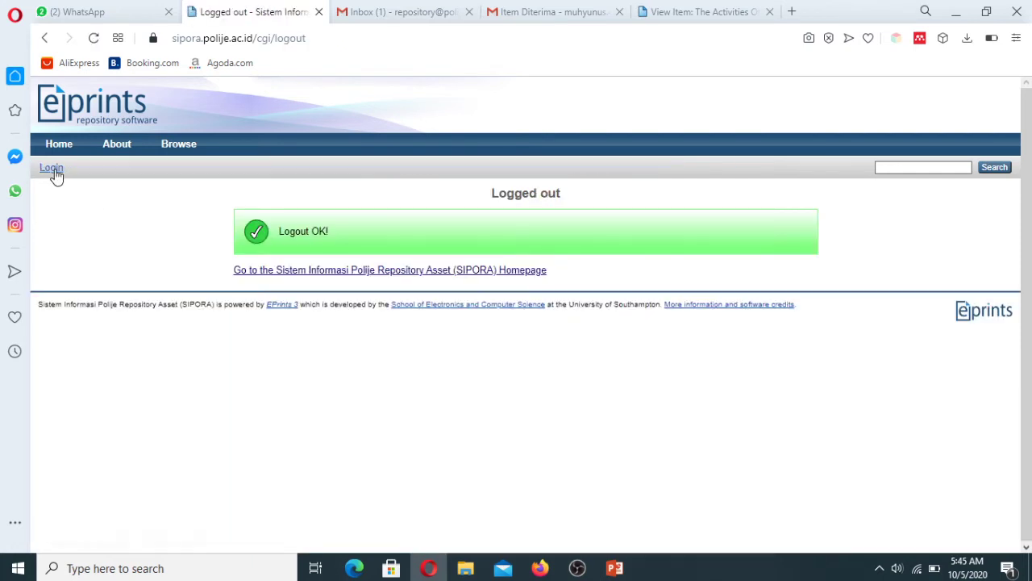
# Step: Sign in with the saved library editor login
pyautogui.click(52, 169)
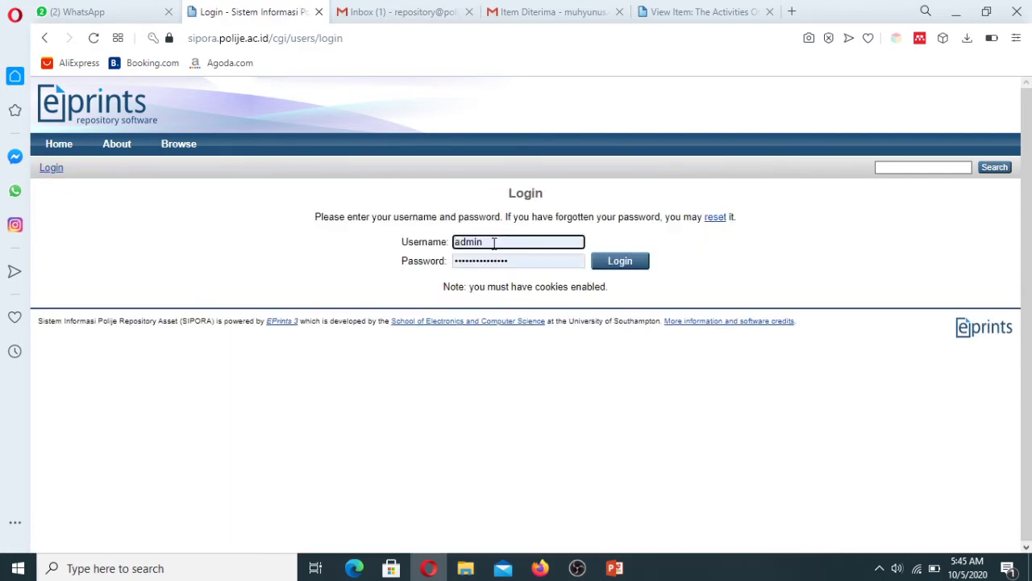
pyautogui.click(464, 242)
pyautogui.hotkey('ctrl', 'a')
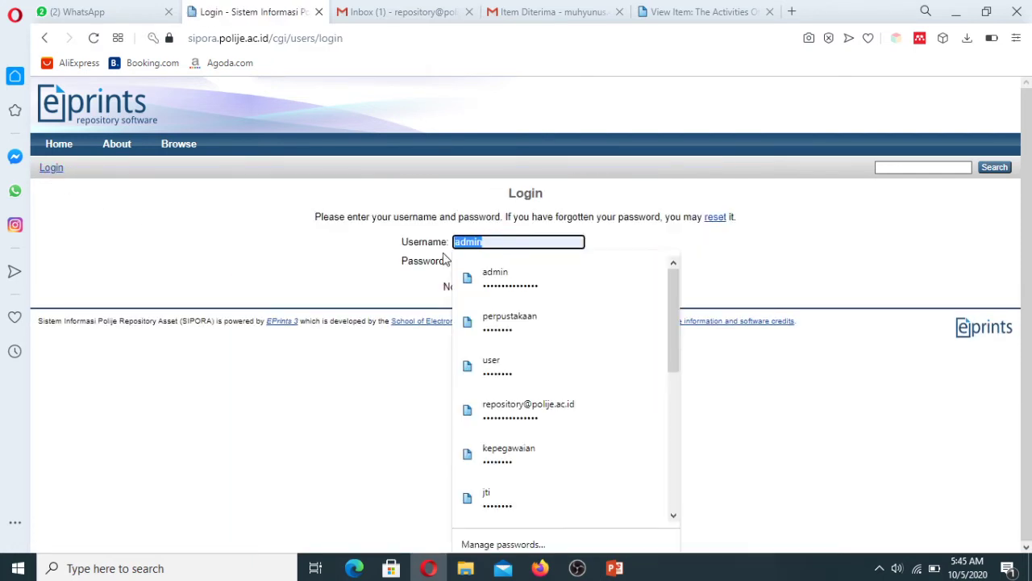
pyautogui.write('perpustakaan')
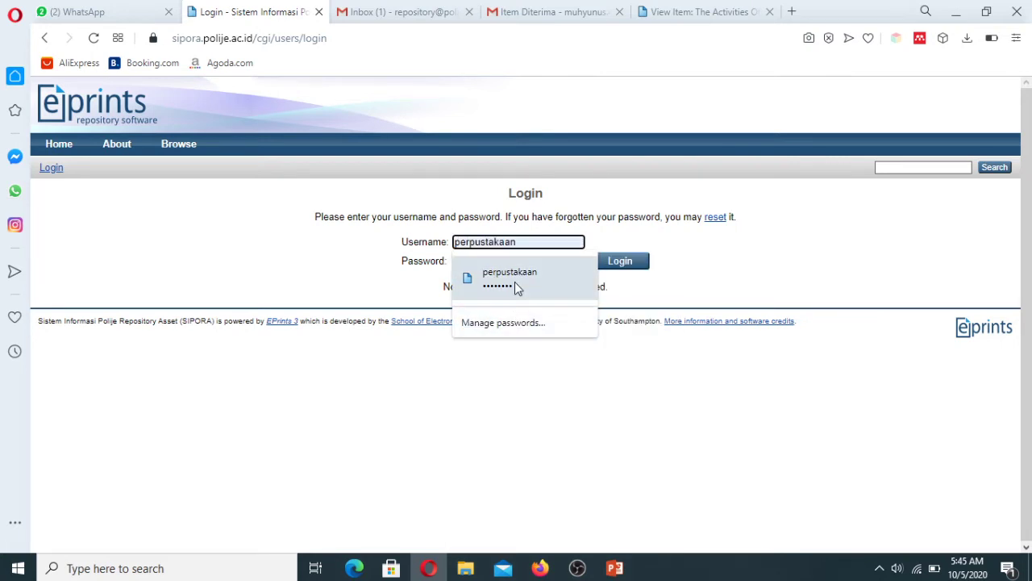
pyautogui.click(513, 278)
pyautogui.click(617, 263)
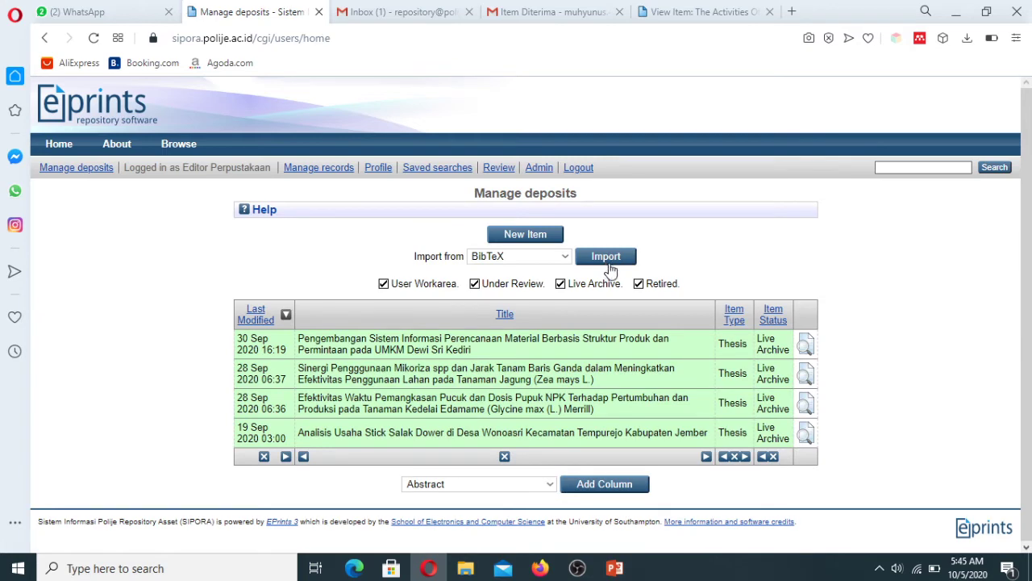
# Step: Show the Review queue at 25 items per page and open item 150
pyautogui.click(503, 173)
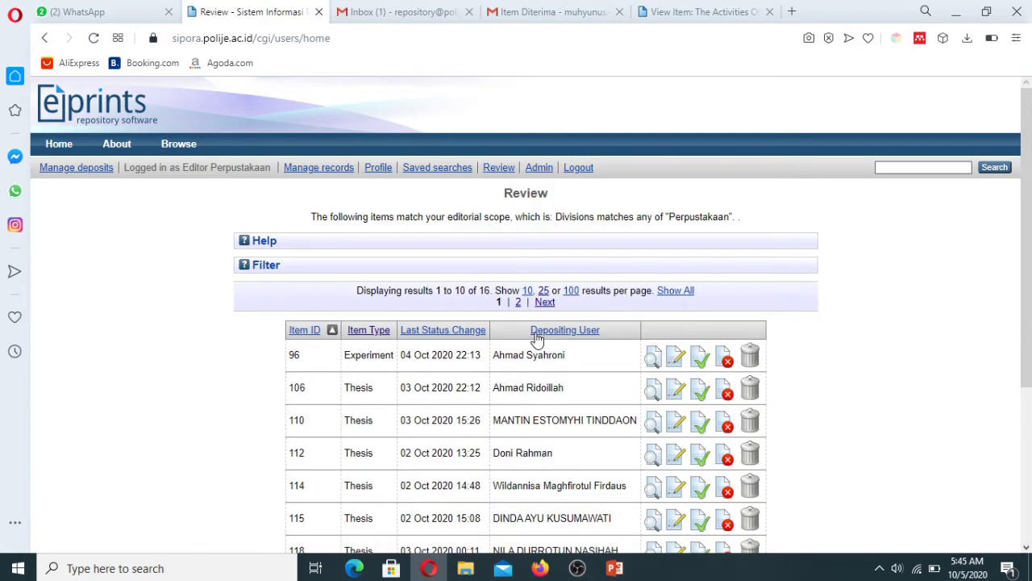
pyautogui.click(543, 292)
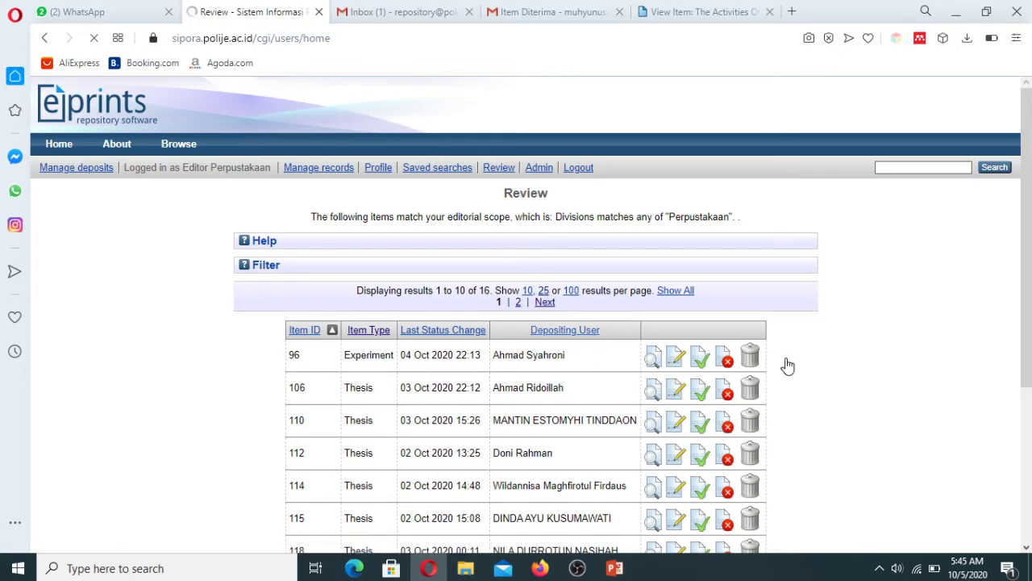
pyautogui.moveTo(1030, 268); pyautogui.dragTo(1030, 462)
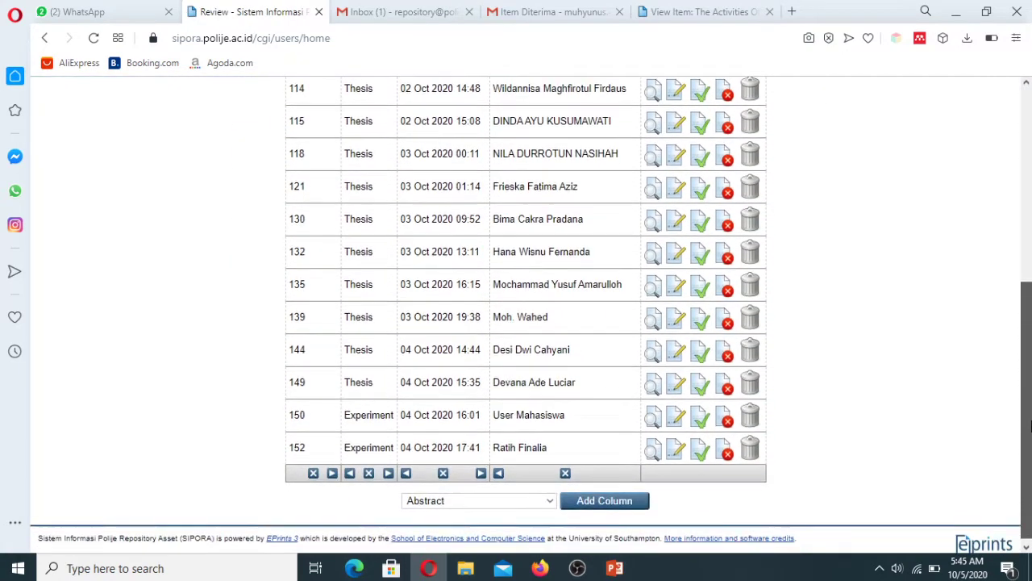
pyautogui.doubleClick(348, 419)
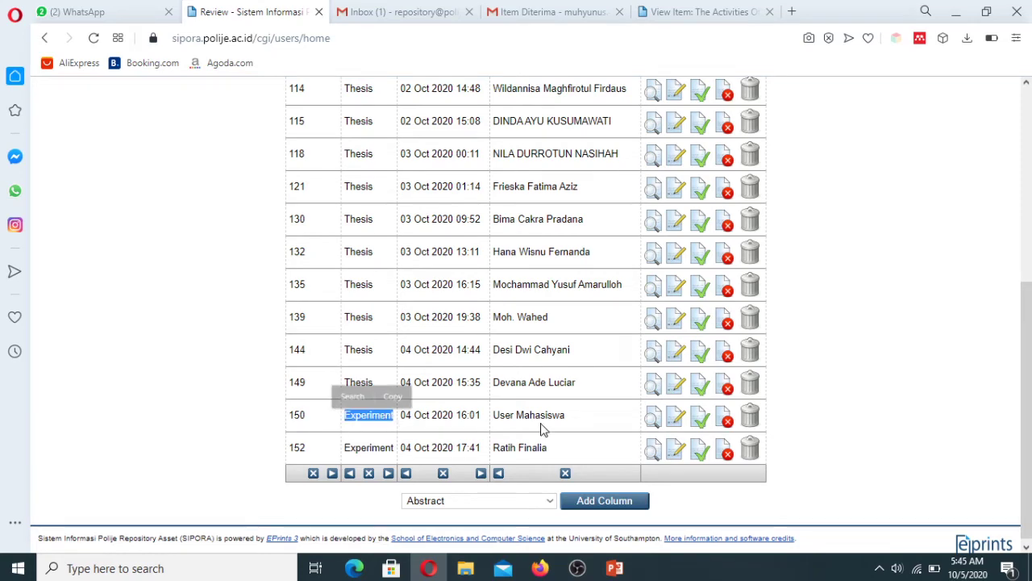
pyautogui.click(653, 419)
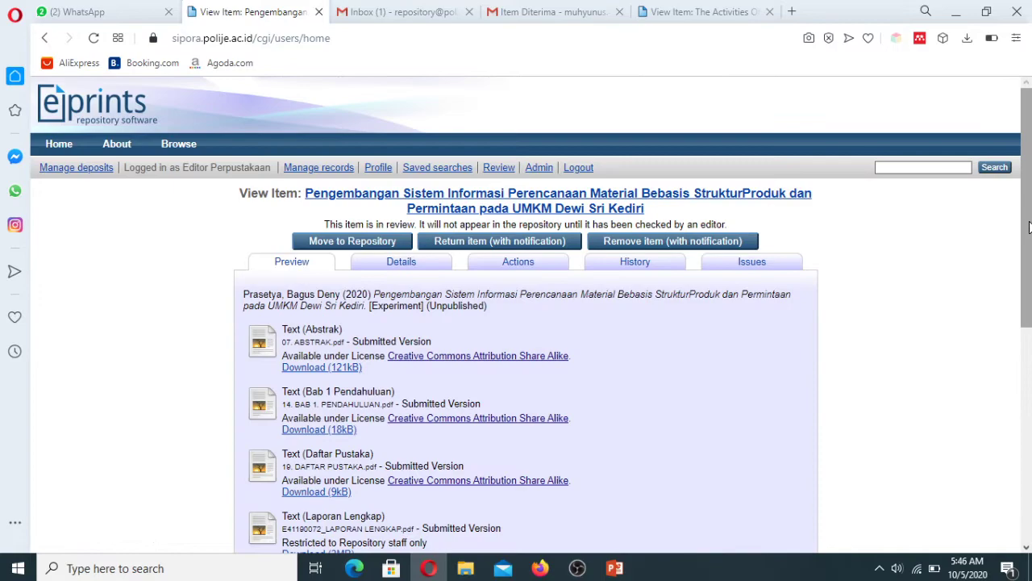
# Step: Look over item 150's four files and metadata, then open its Return item (with notification) page
pyautogui.moveTo(1029, 227); pyautogui.dragTo(997, 329)
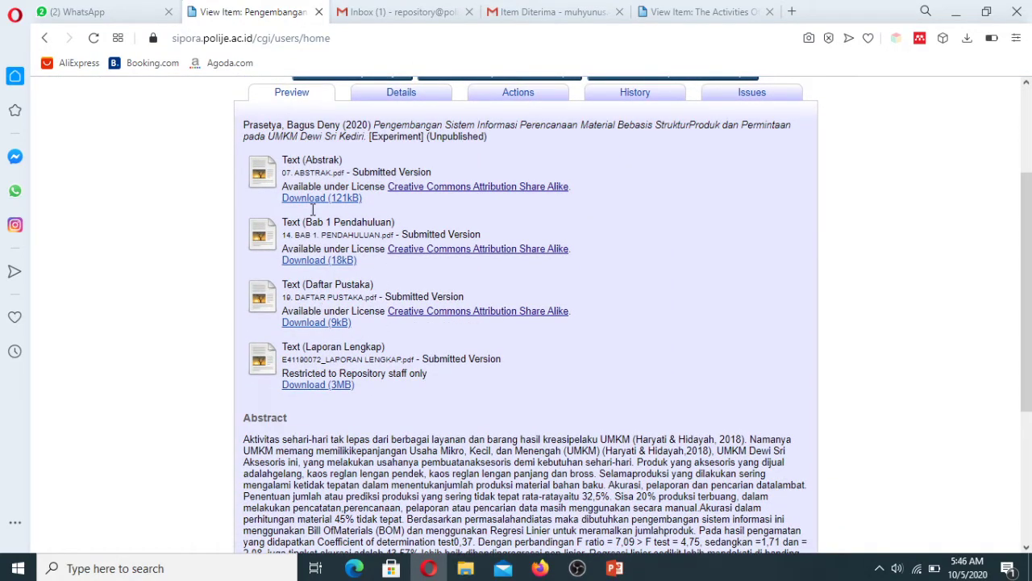
pyautogui.scroll(-3, 638, 454)
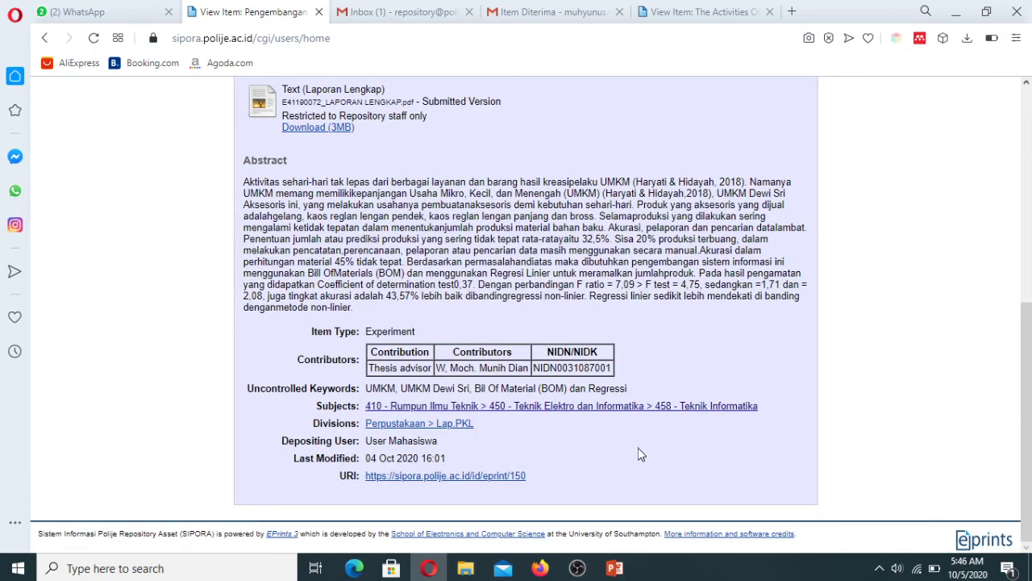
pyautogui.moveTo(1027, 388); pyautogui.dragTo(1027, 174)
pyautogui.click(494, 242)
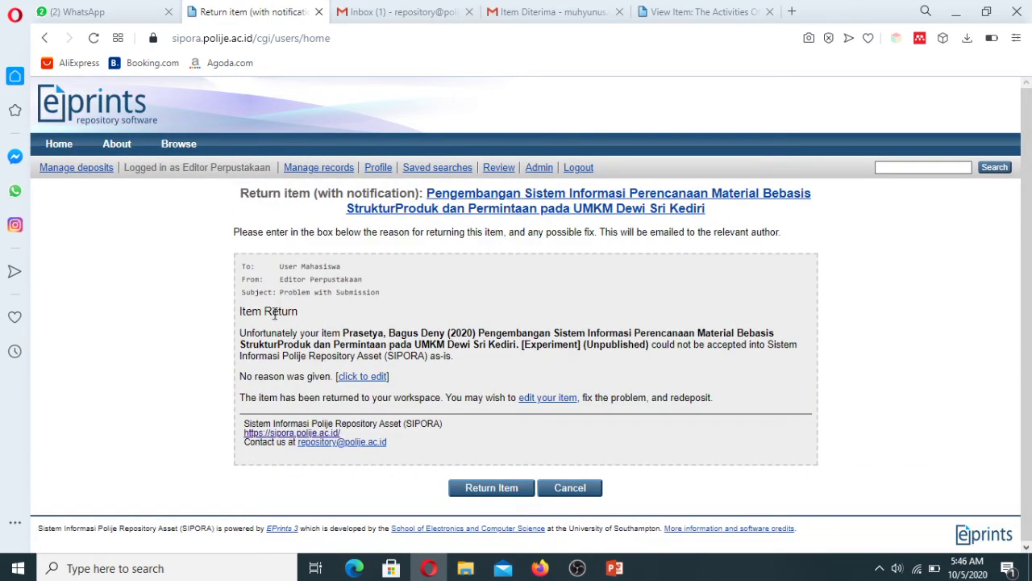
# Step: Return item 150, noting the uploads break guidelines and the NIM/NIDN format is wrong; then go to Gmail
pyautogui.click(356, 377)
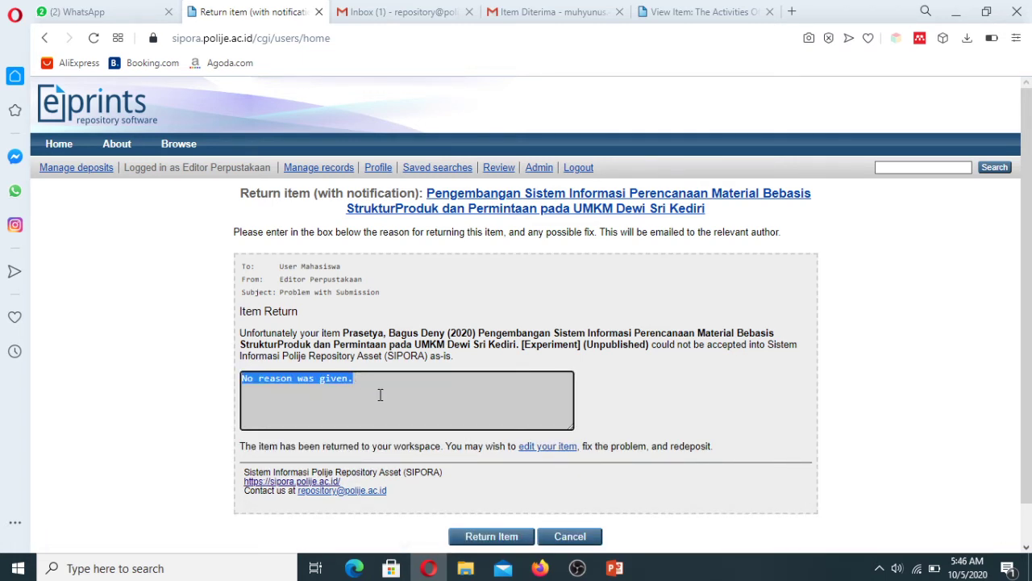
pyautogui.write('Item ditolak karena :')
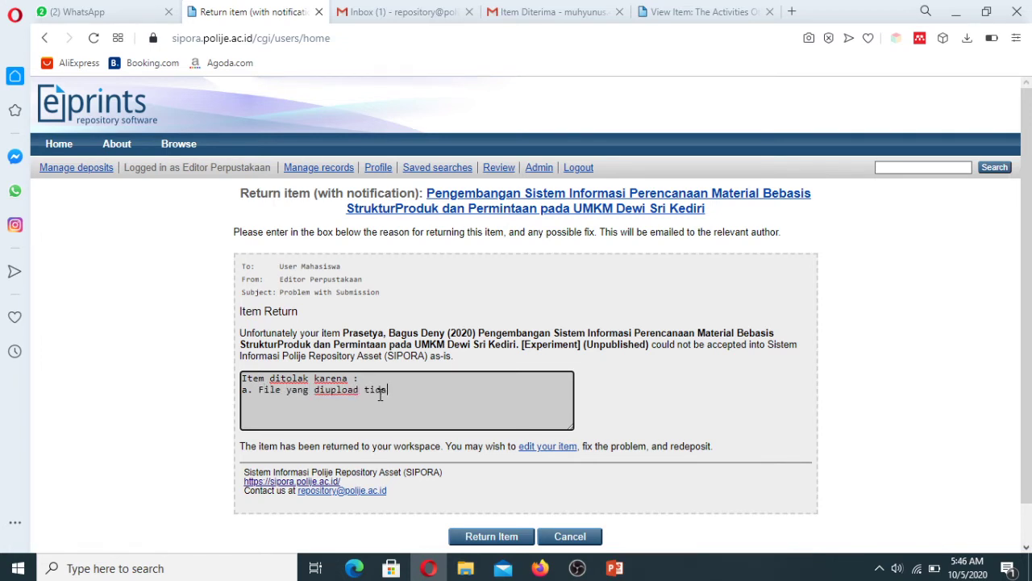
pyautogui.write('i pedoman')
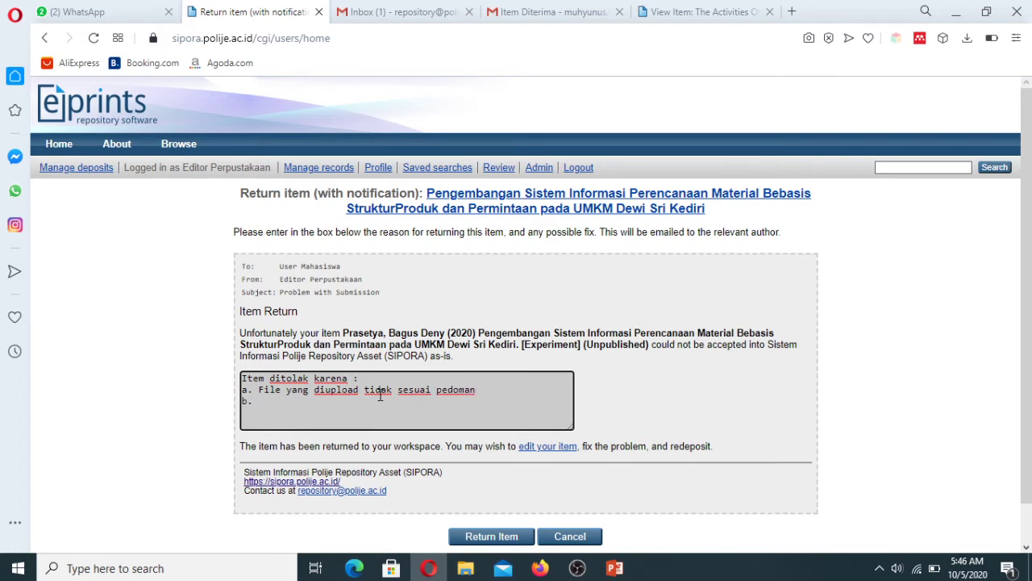
pyautogui.write('M dan NIDN formatnya salah')
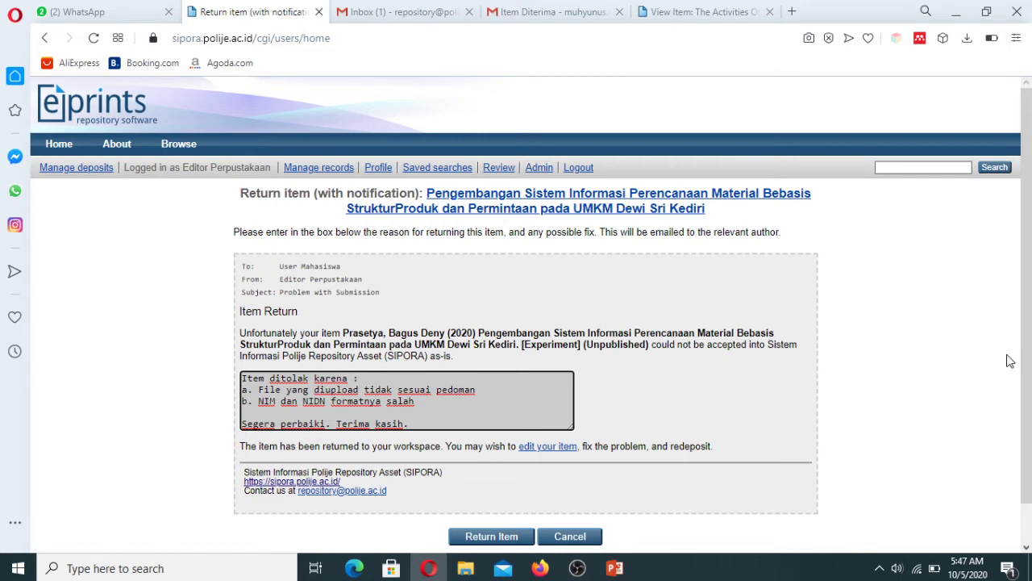
pyautogui.scroll(-1, 1030, 266)
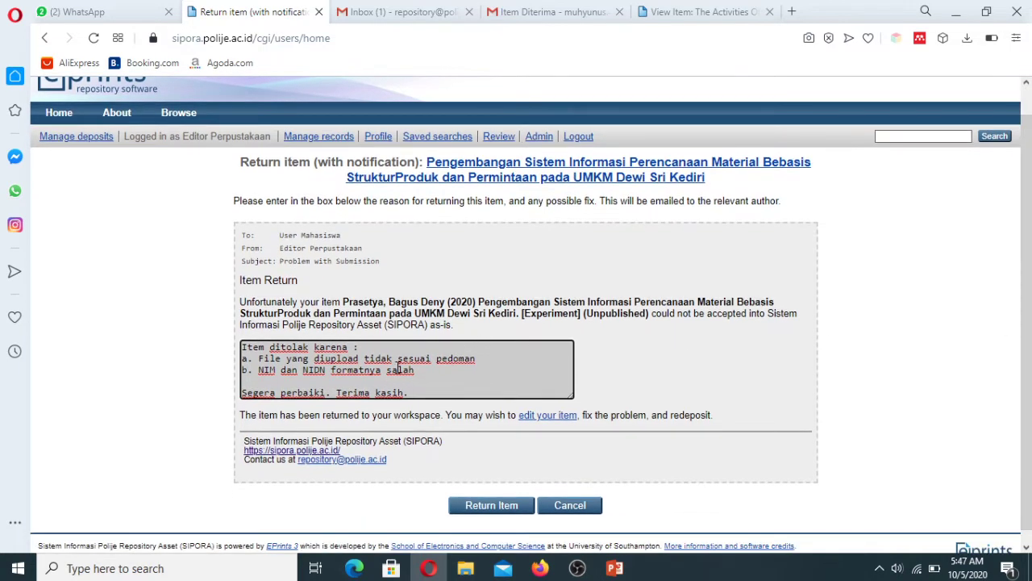
pyautogui.click(499, 505)
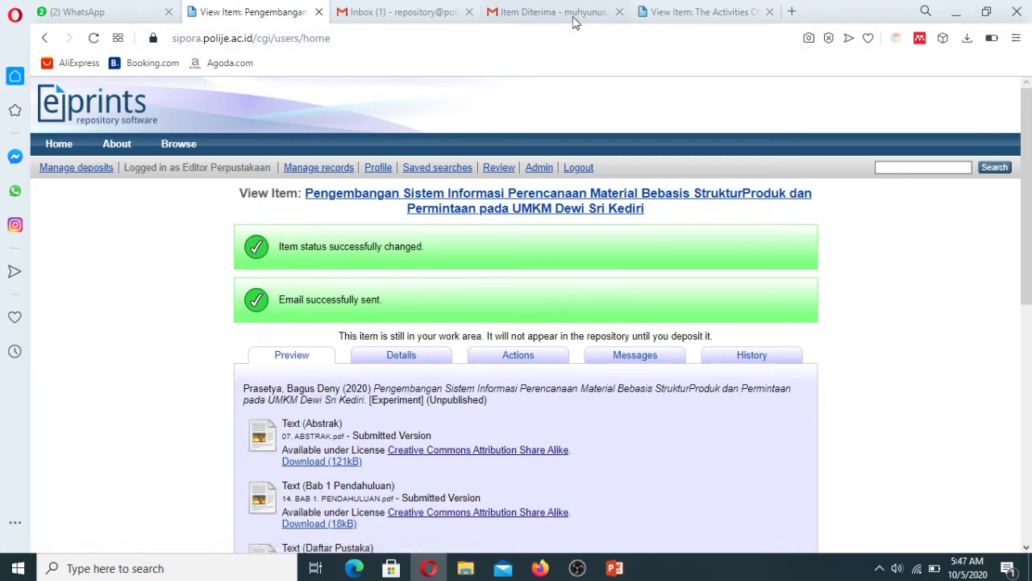
pyautogui.hotkey('ctrl', 'Tab')
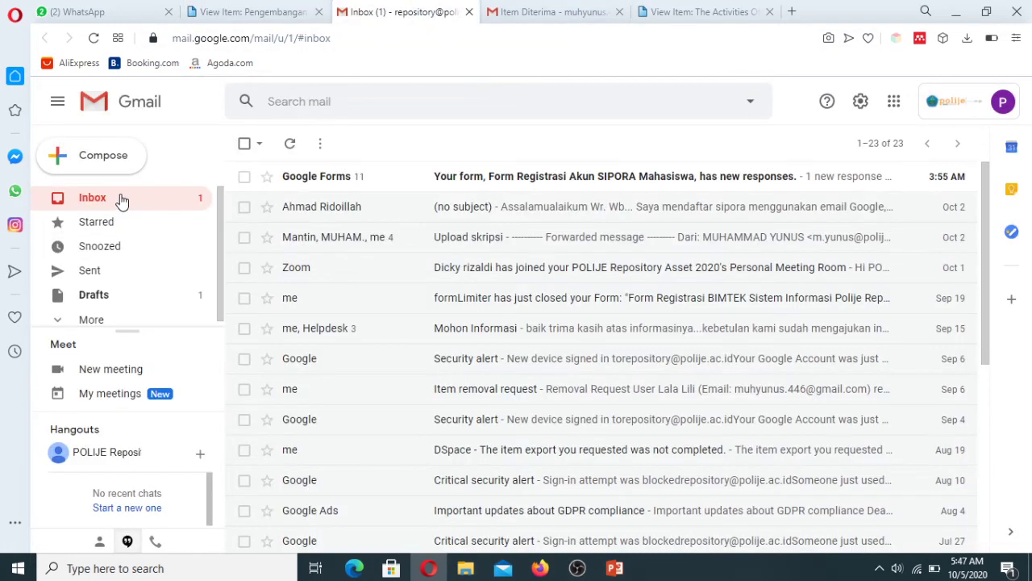
pyautogui.click(569, 15)
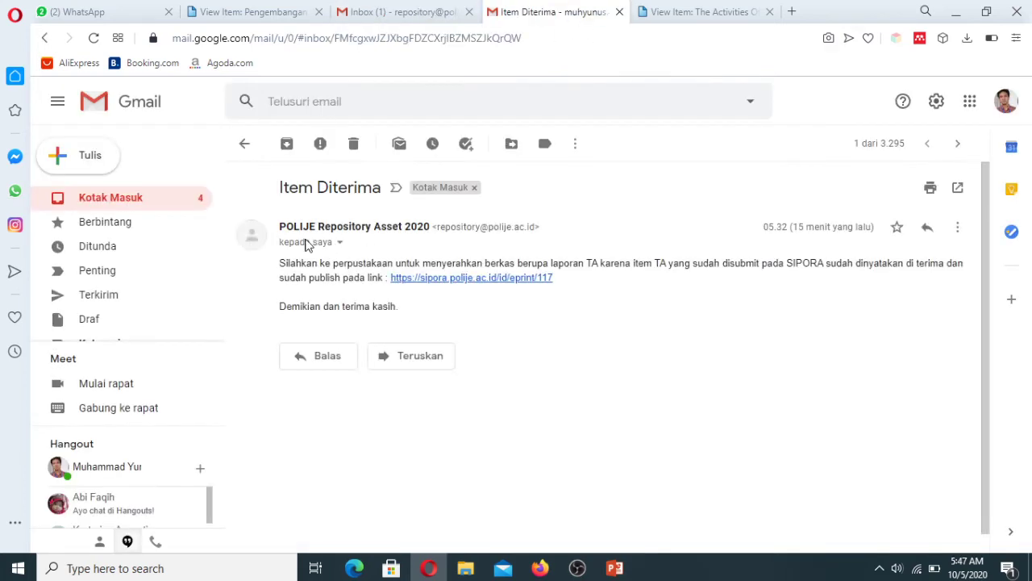
pyautogui.click(152, 208)
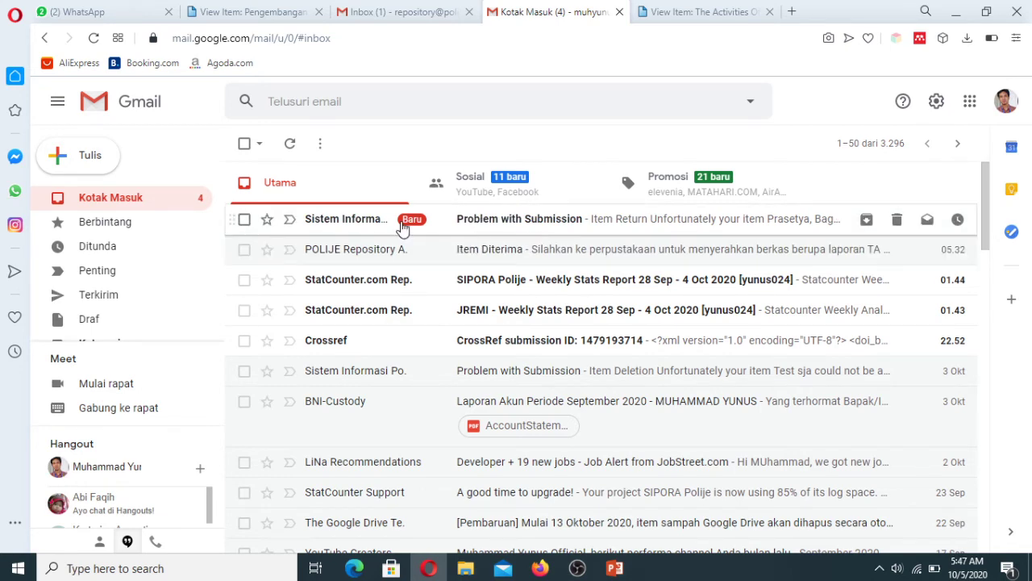
pyautogui.click(523, 226)
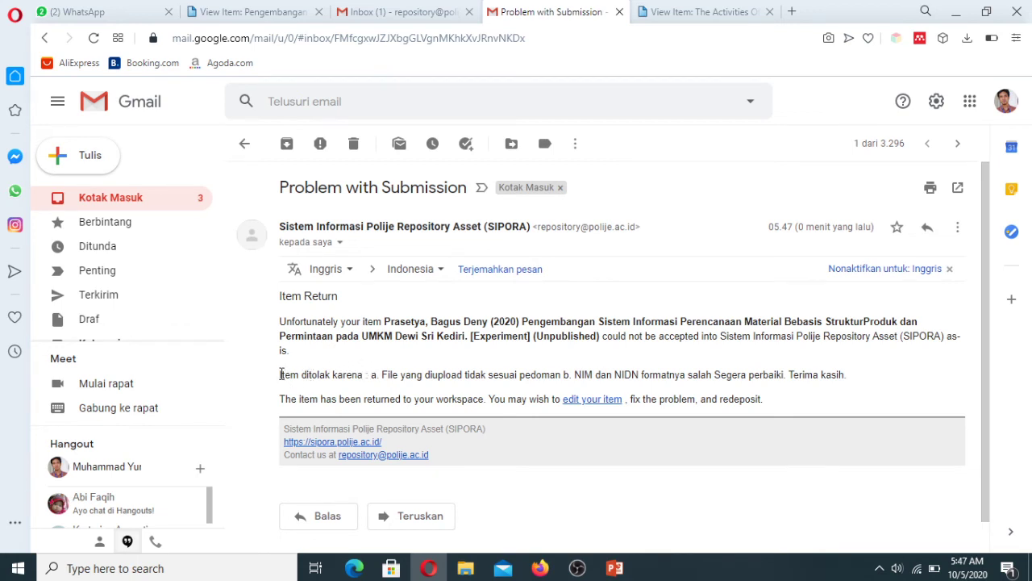
pyautogui.moveTo(280, 374); pyautogui.dragTo(365, 376)
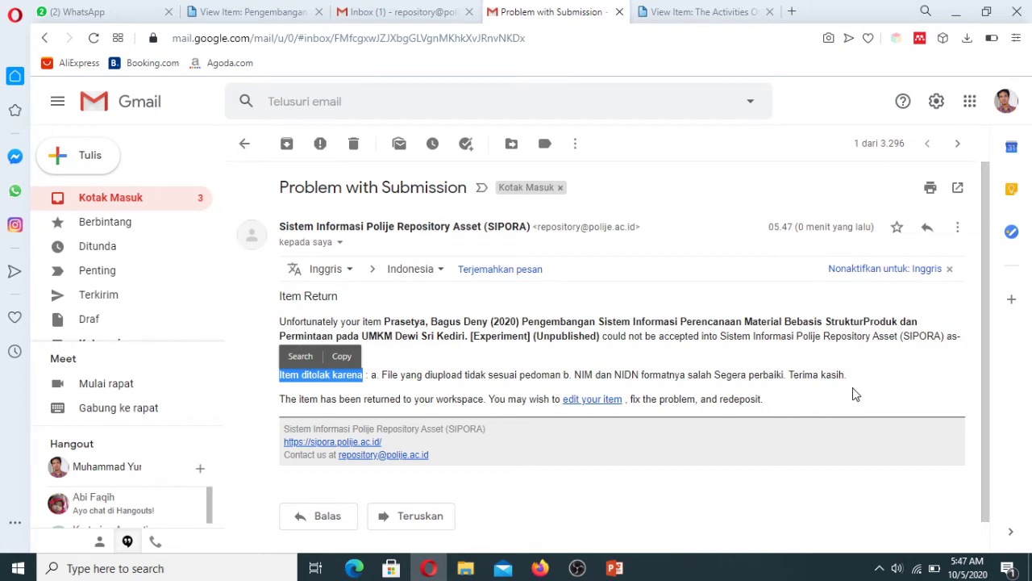
pyautogui.click(879, 381)
pyautogui.scroll(-1, 993, 339)
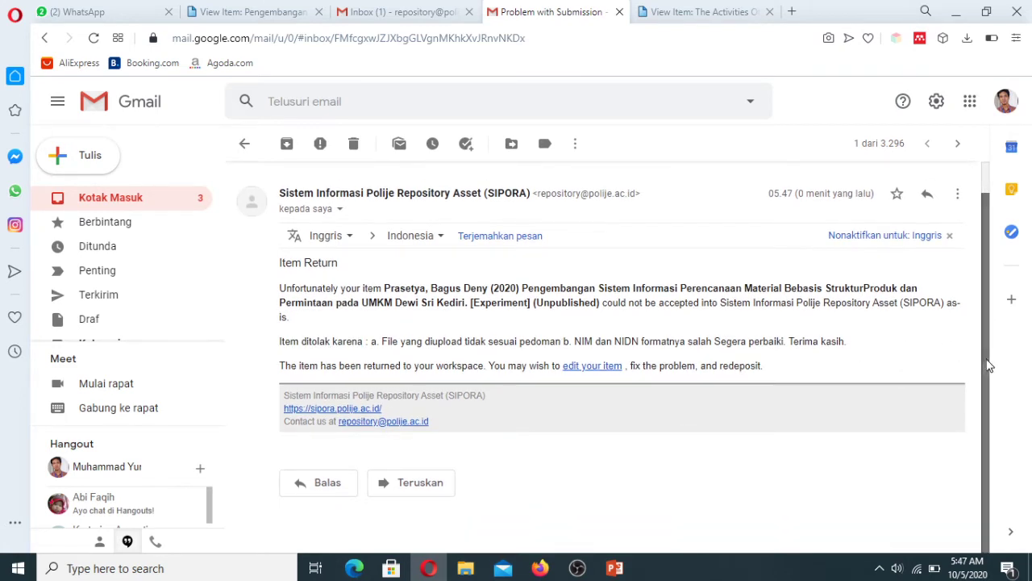
pyautogui.scroll(1, 993, 365)
pyautogui.scroll(-1, 1001, 379)
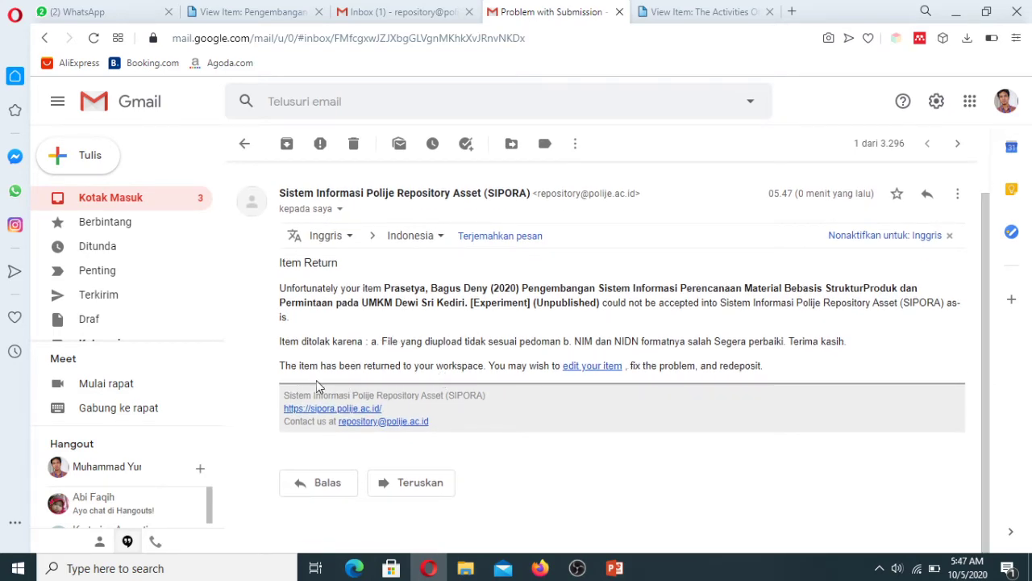
pyautogui.moveTo(282, 366); pyautogui.dragTo(403, 366)
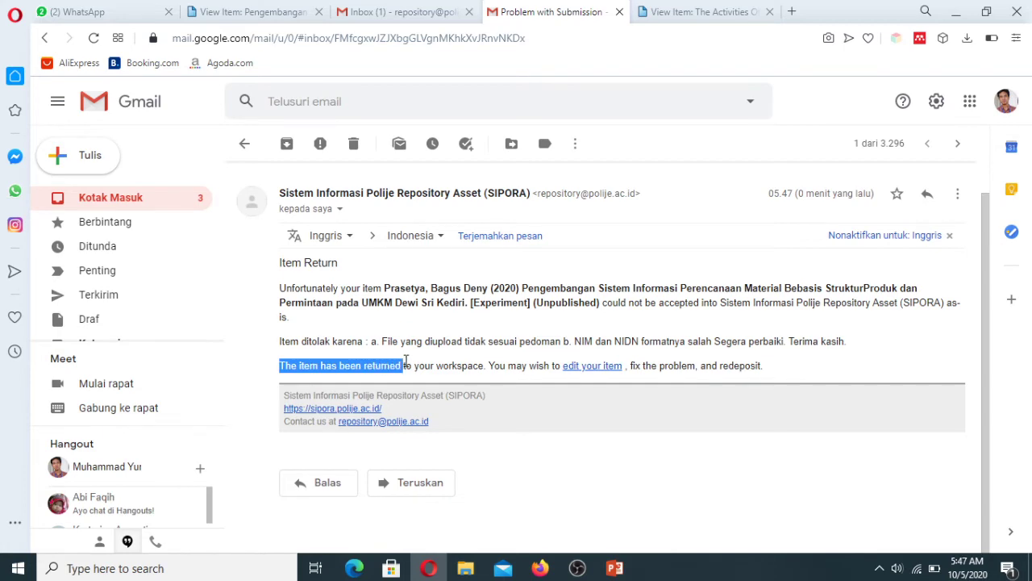
pyautogui.click(341, 349)
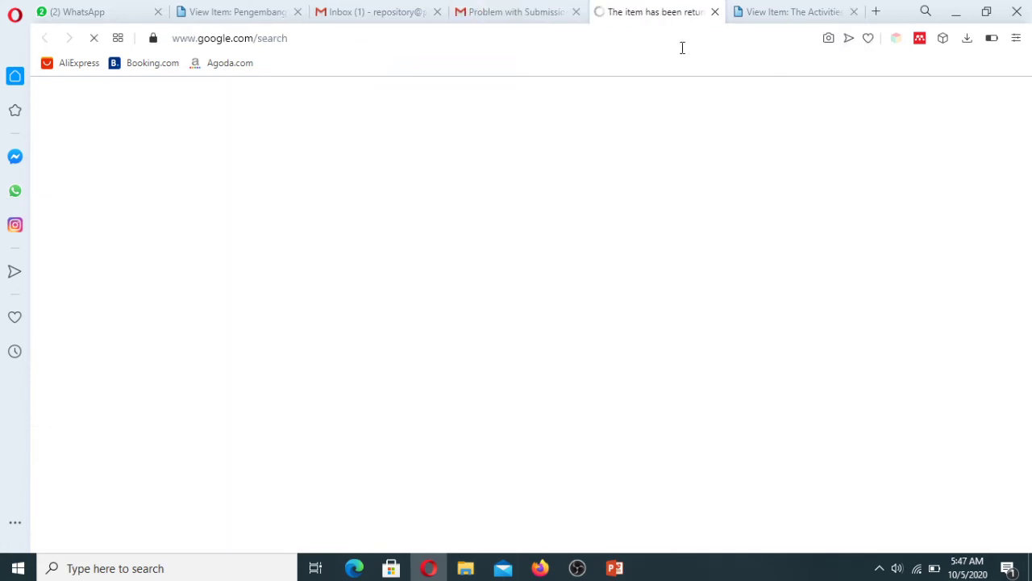
pyautogui.click(714, 11)
pyautogui.click(471, 326)
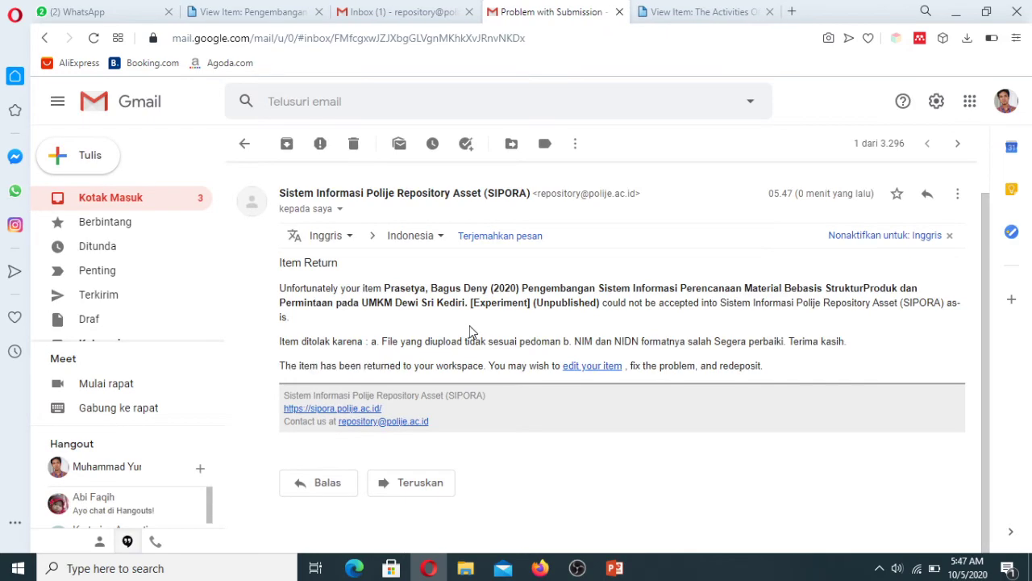
# Step: Back on SIPORA, list all items awaiting review, scroll the table, then log out as editor
pyautogui.click(246, 12)
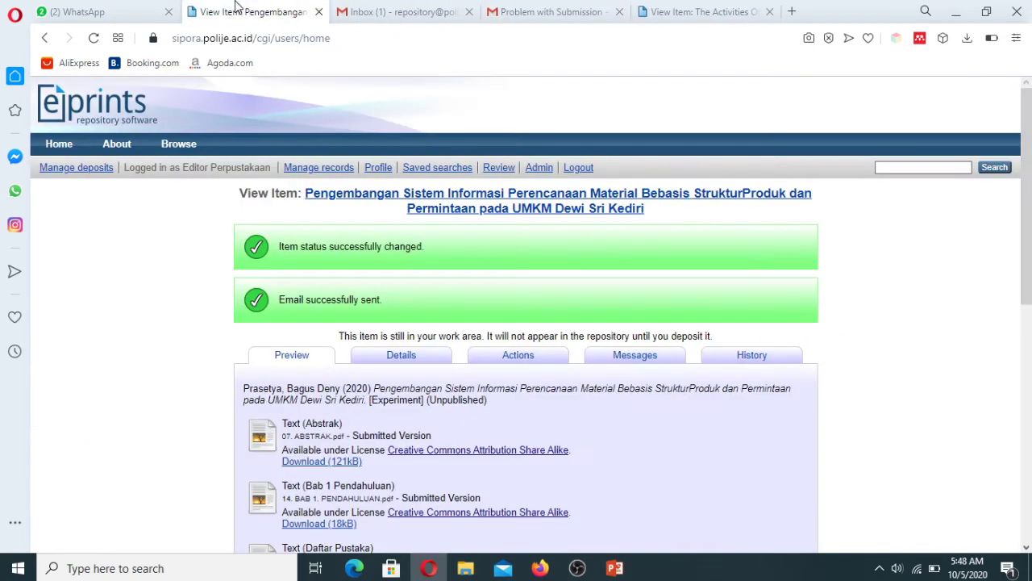
pyautogui.click(499, 169)
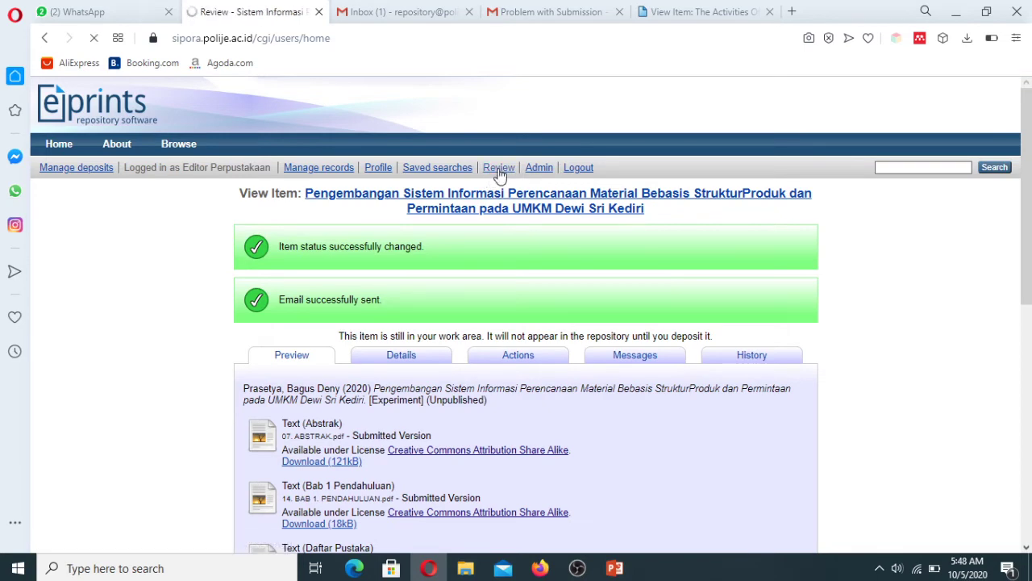
pyautogui.click(546, 300)
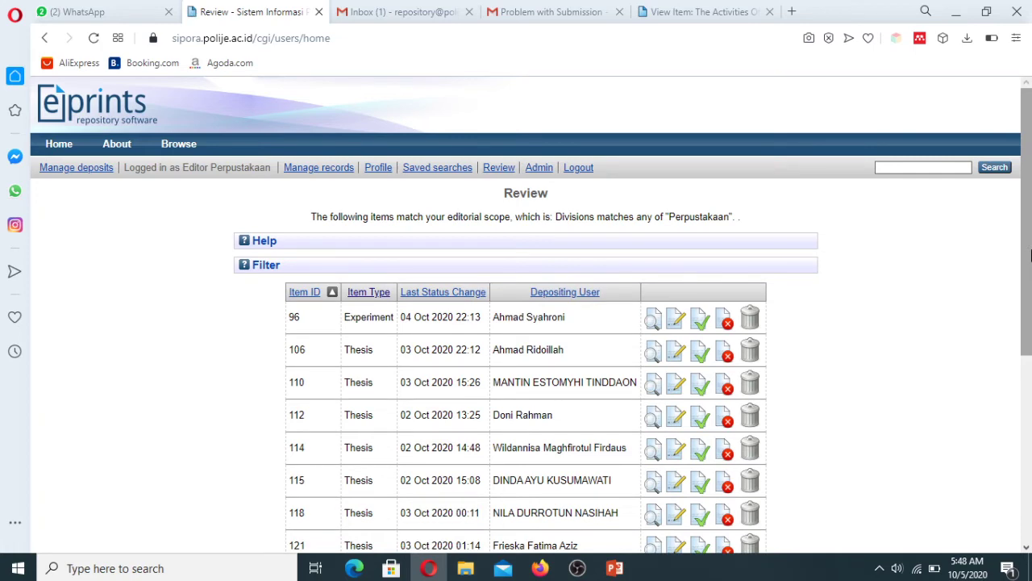
pyautogui.moveTo(1030, 281); pyautogui.dragTo(1030, 450)
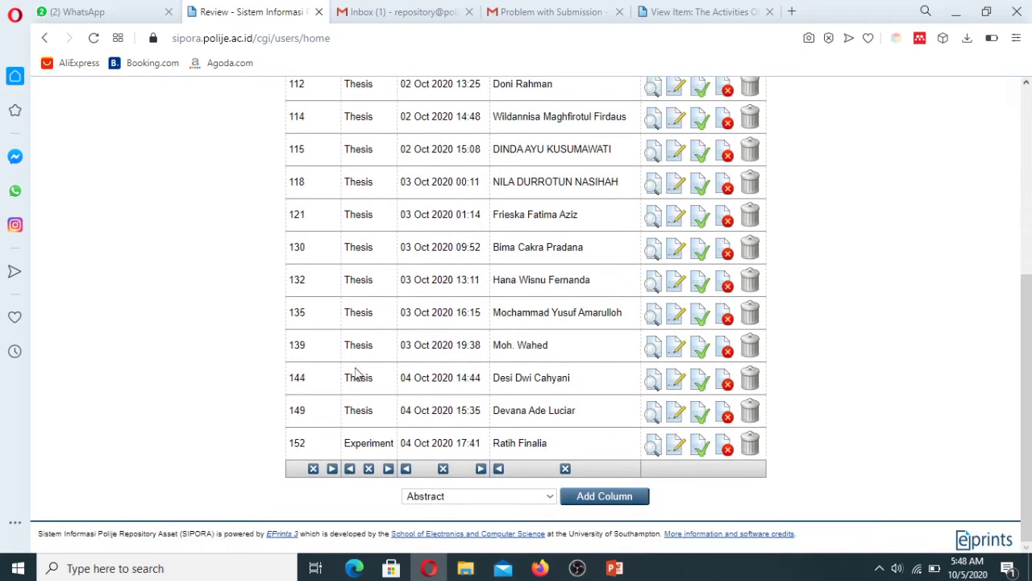
pyautogui.moveTo(1025, 300); pyautogui.dragTo(1030, 113)
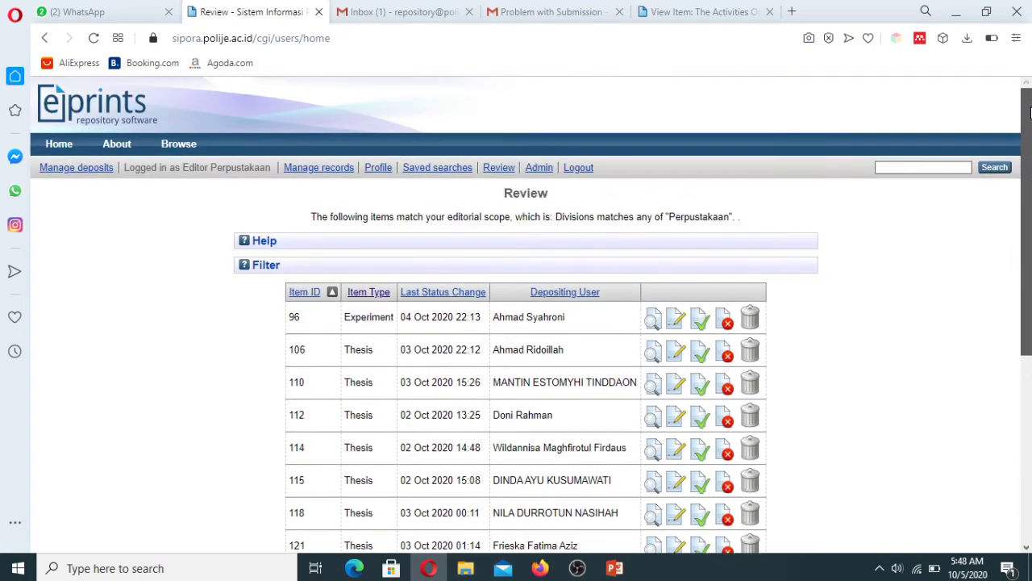
pyautogui.click(577, 169)
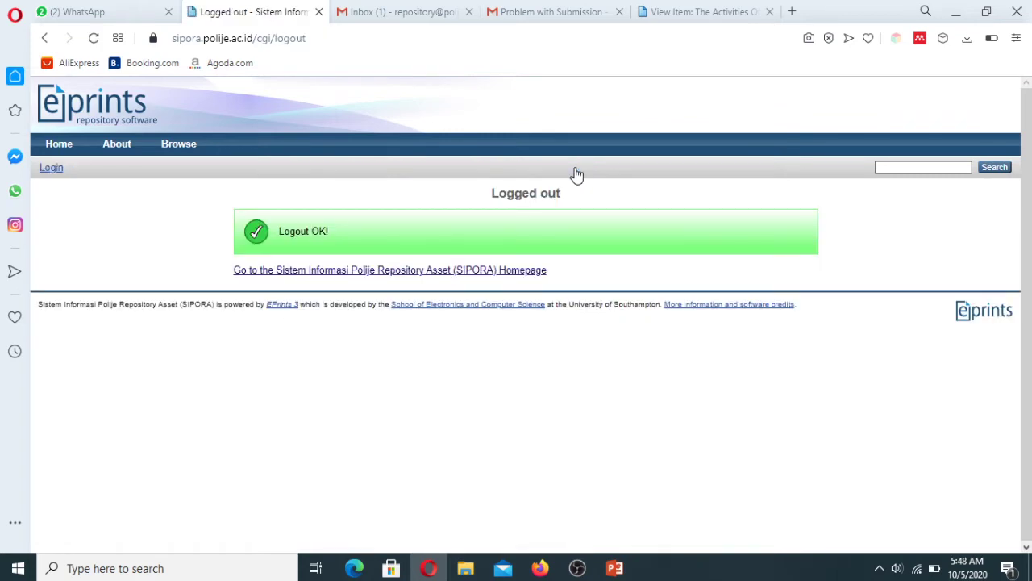
# Step: Recheck the Item Return email, then sign in as the student depositor with the saved credentials
pyautogui.click(56, 170)
pyautogui.click(538, 13)
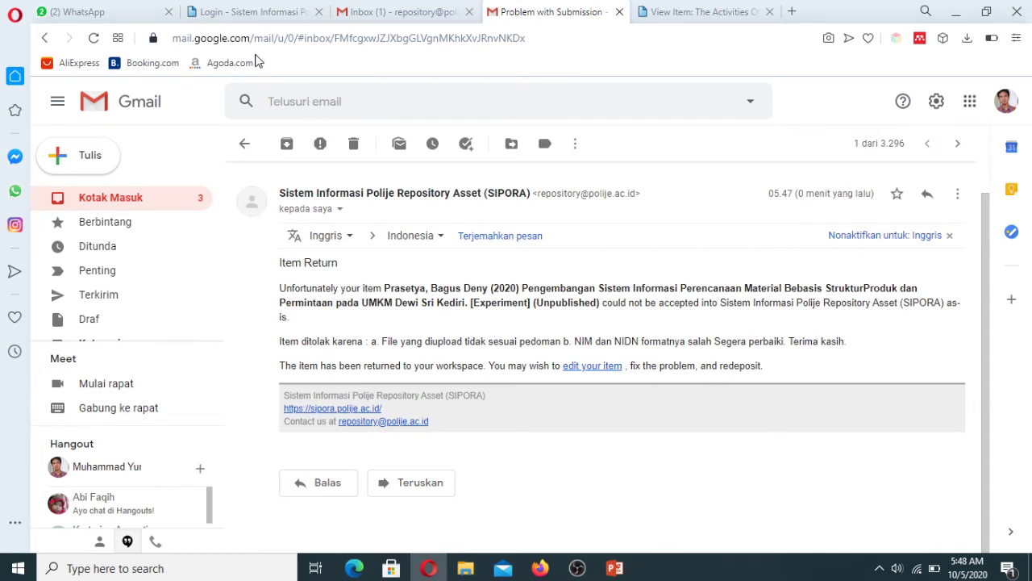
pyautogui.click(262, 9)
pyautogui.doubleClick(521, 242)
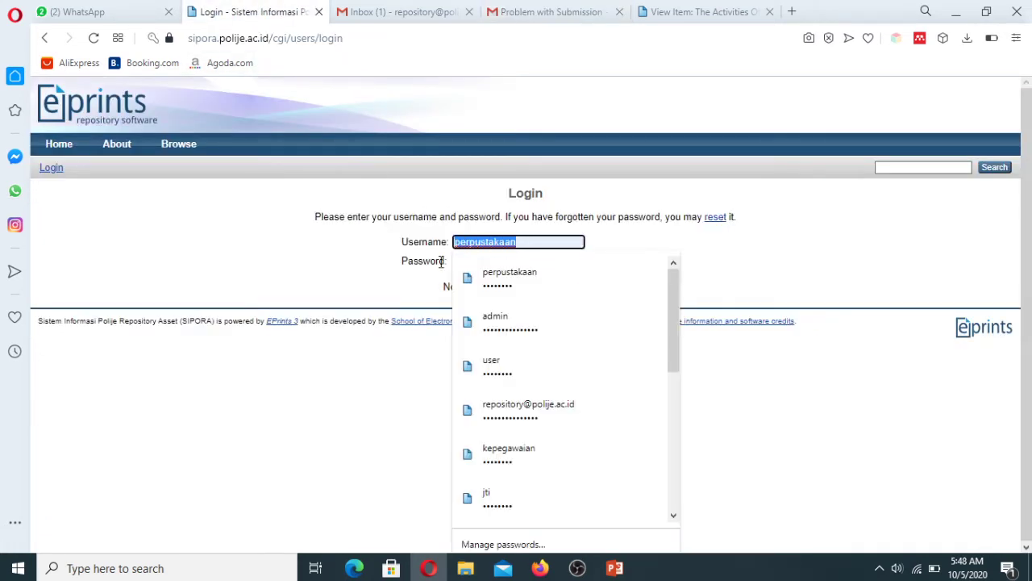
pyautogui.write('user')
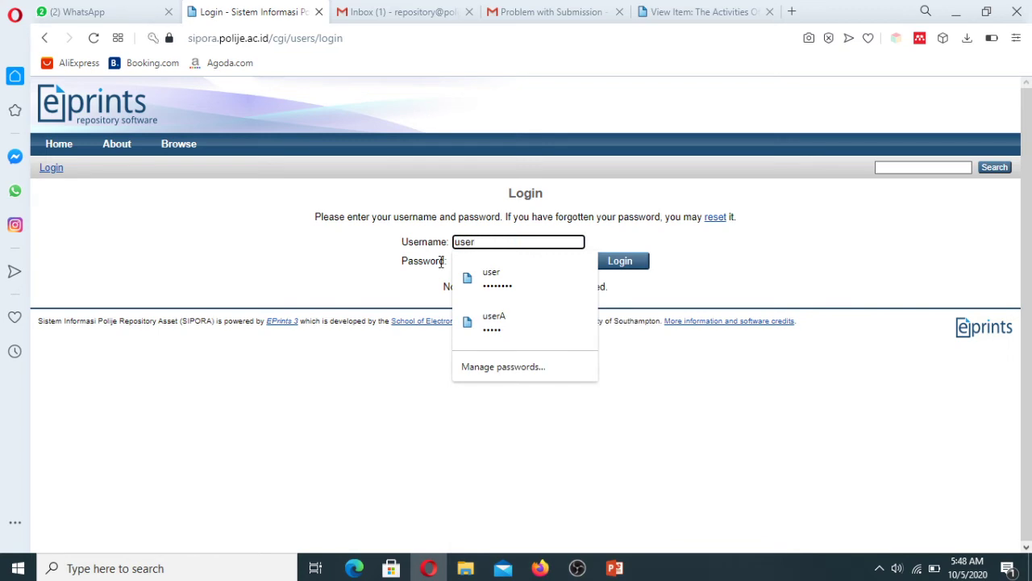
pyautogui.click(493, 286)
pyautogui.click(623, 264)
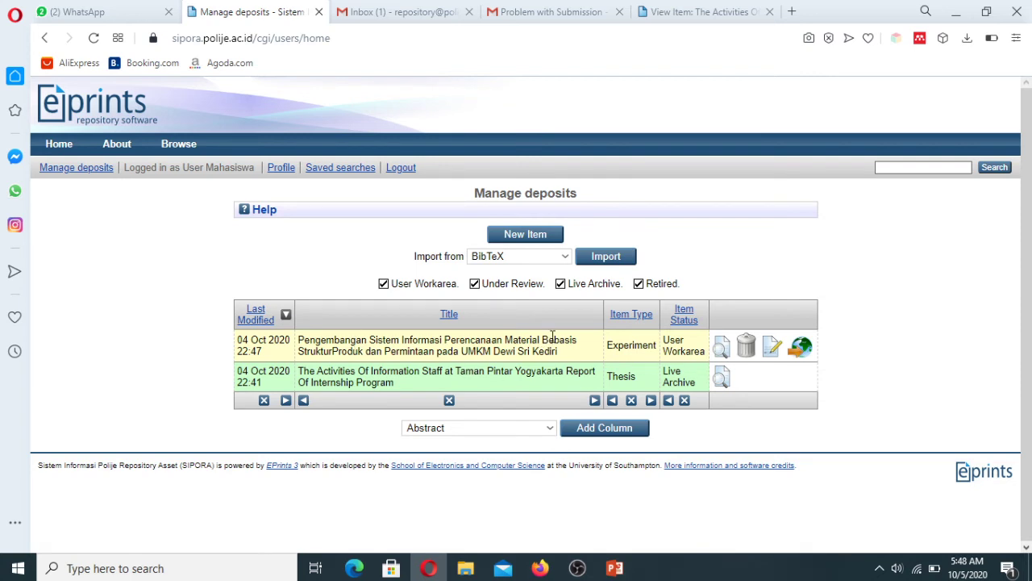
# Step: On Manage deposits, find the Experiment item in User Workarea and open it for editing
pyautogui.moveTo(611, 349); pyautogui.dragTo(654, 347)
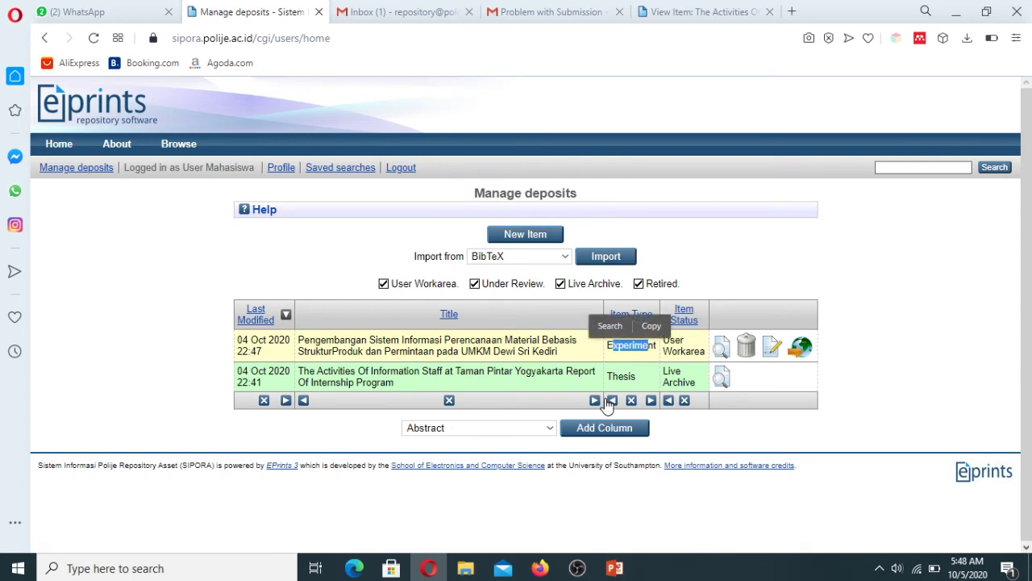
pyautogui.moveTo(608, 375); pyautogui.dragTo(643, 379)
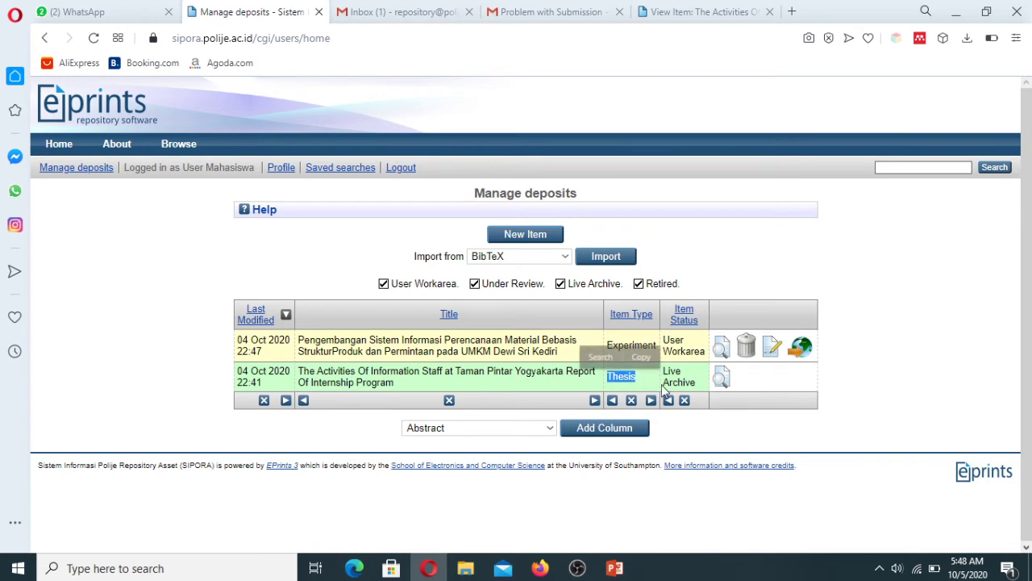
pyautogui.click(464, 502)
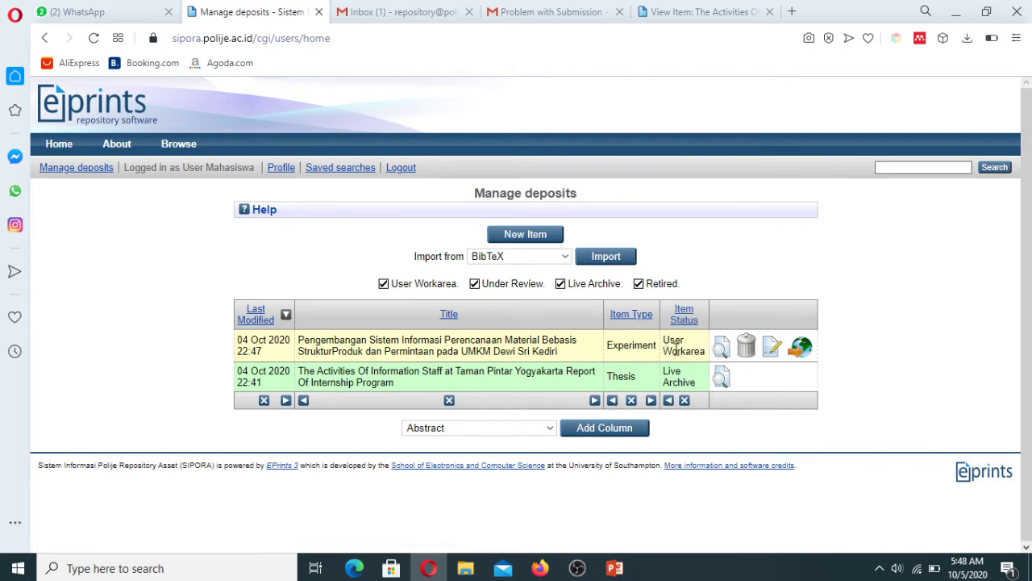
pyautogui.moveTo(676, 345); pyautogui.dragTo(704, 353)
pyautogui.click(870, 379)
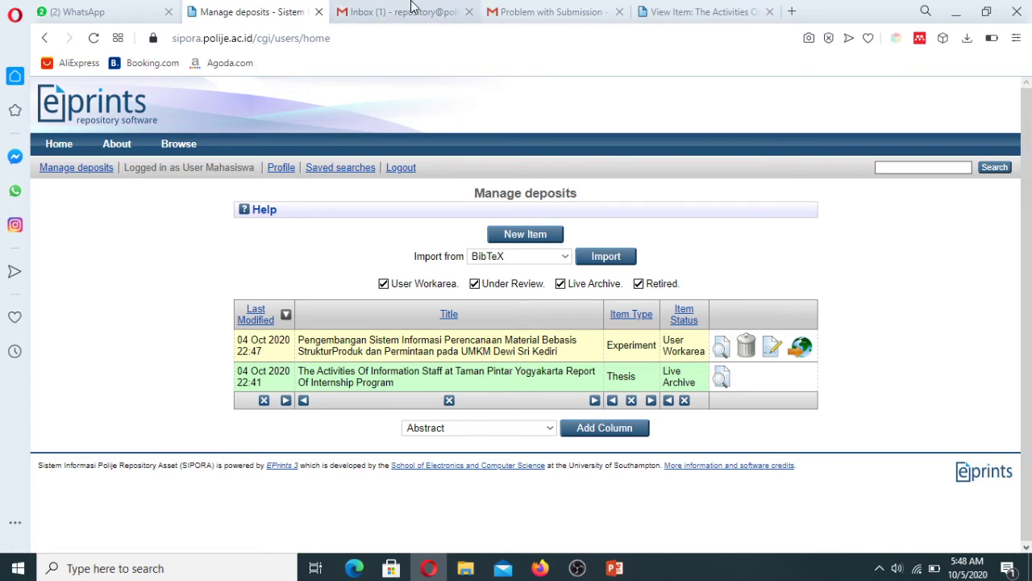
pyautogui.click(767, 351)
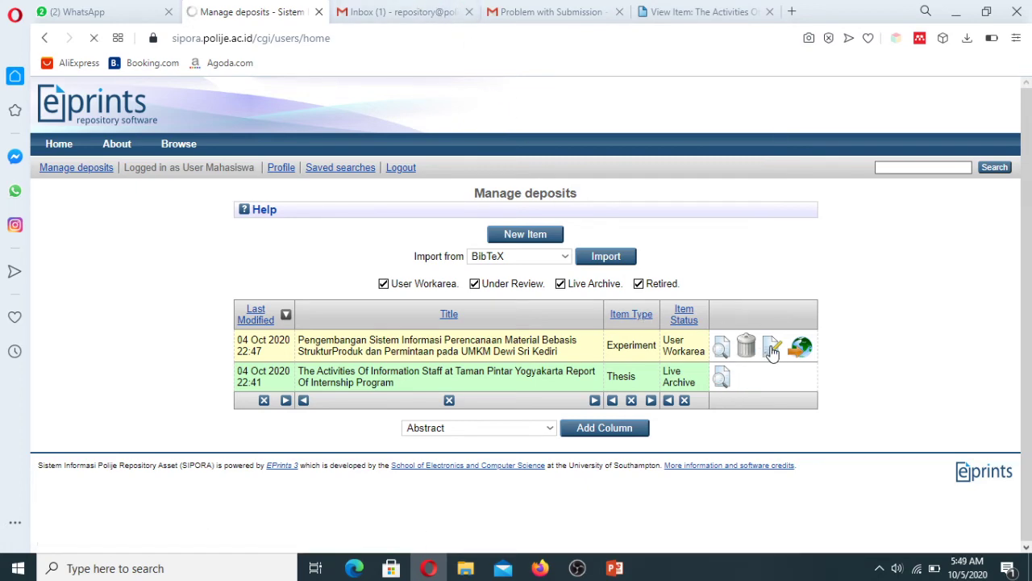
# Step: Step through Upload and Details, checking the first creator's NIM and the advisor's NIDN
pyautogui.click(454, 228)
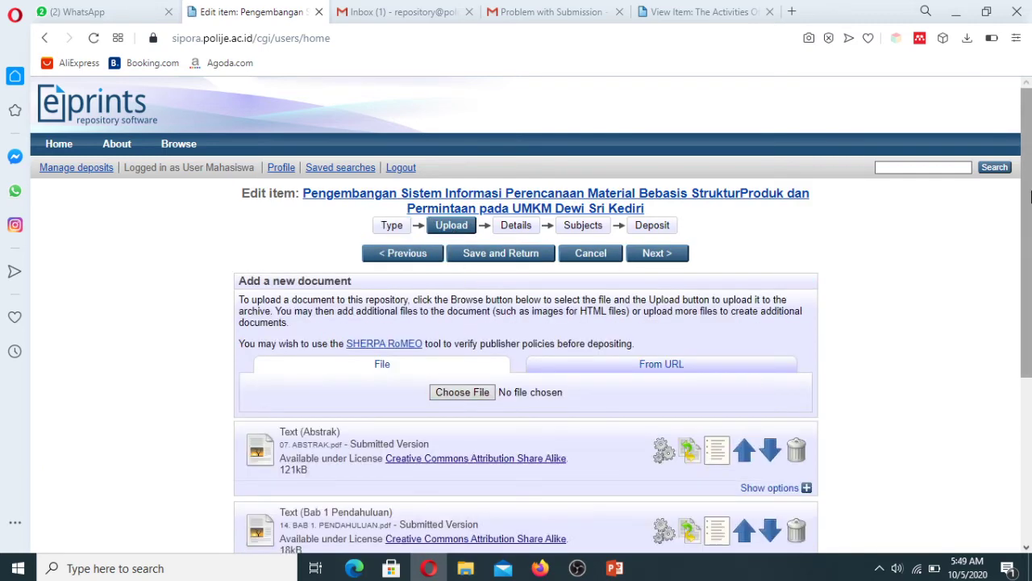
pyautogui.moveTo(1030, 230); pyautogui.dragTo(1031, 289)
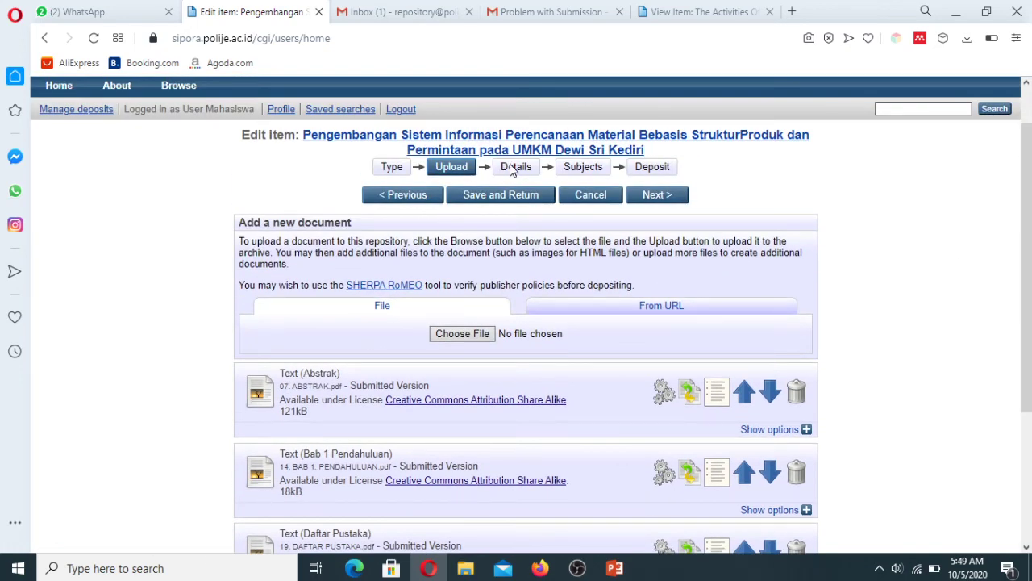
pyautogui.click(511, 167)
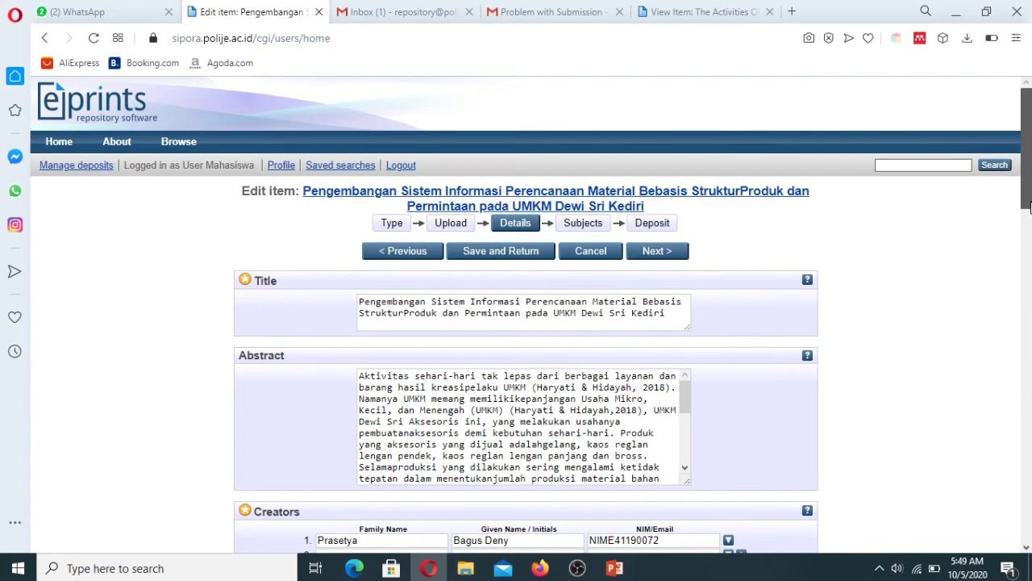
pyautogui.moveTo(1029, 208); pyautogui.dragTo(1000, 213)
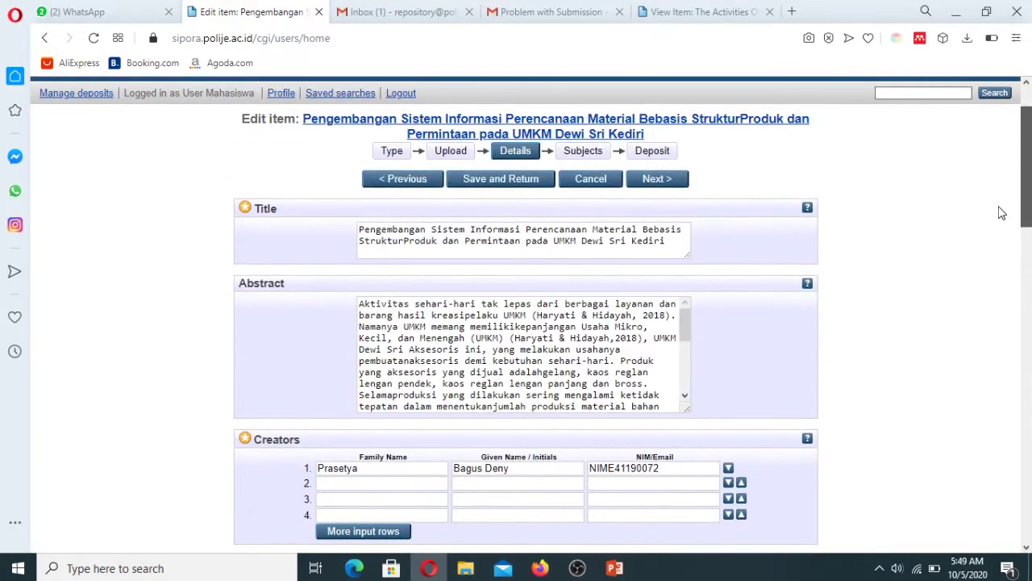
pyautogui.scroll(-3, 1000, 212)
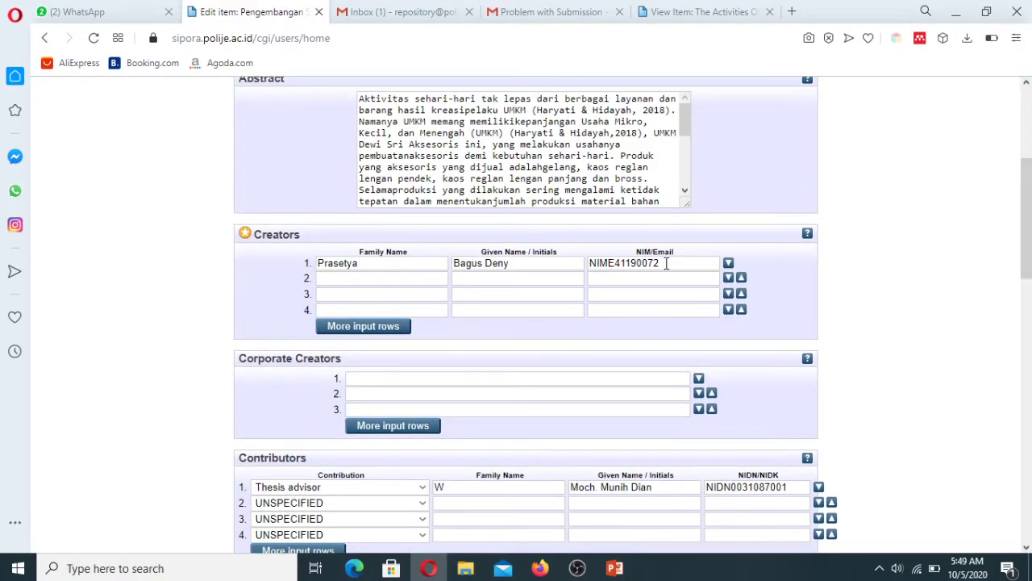
pyautogui.click(666, 263)
pyautogui.moveTo(674, 267); pyautogui.dragTo(583, 270)
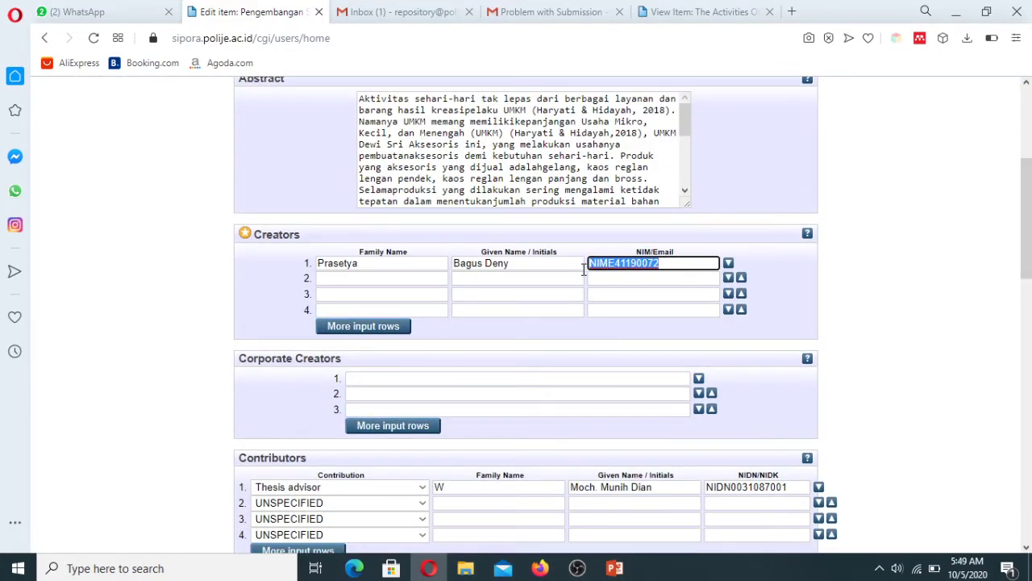
pyautogui.moveTo(800, 486); pyautogui.dragTo(702, 502)
pyautogui.click(891, 434)
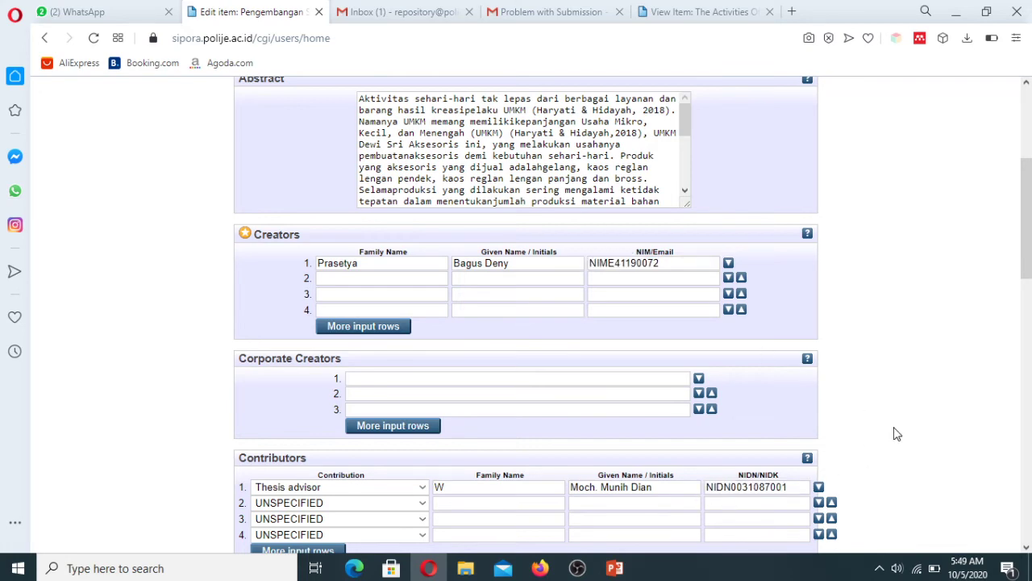
pyautogui.scroll(5, 894, 430)
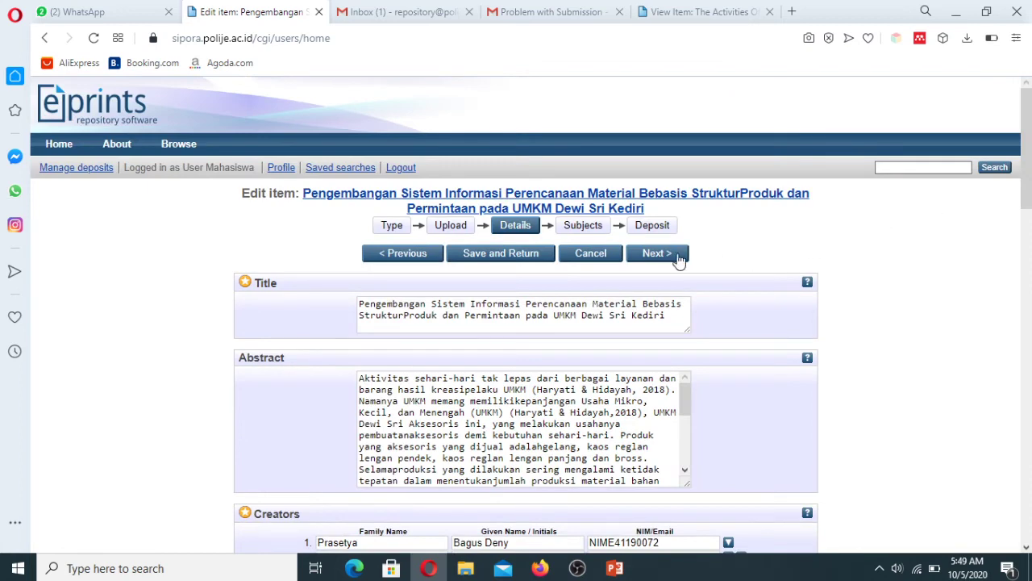
# Step: Deposit the corrected Experiment item for editor review and log out as depositor
pyautogui.click(657, 230)
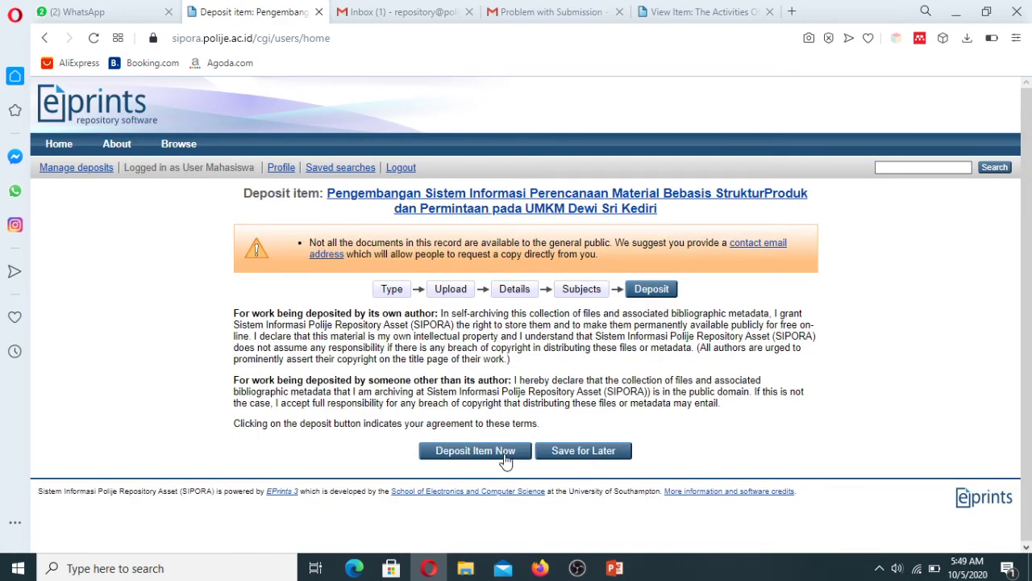
pyautogui.click(506, 456)
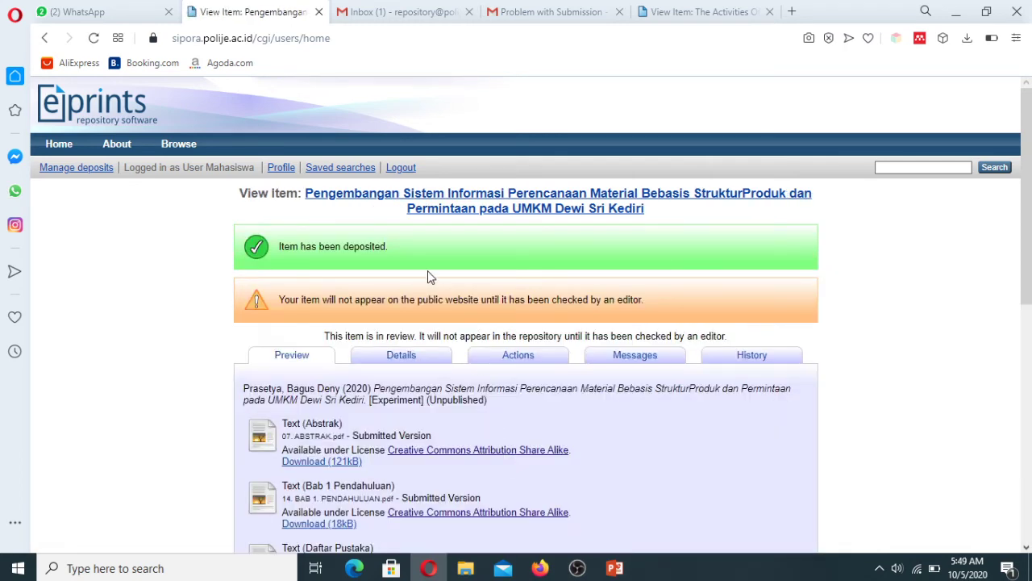
pyautogui.click(401, 168)
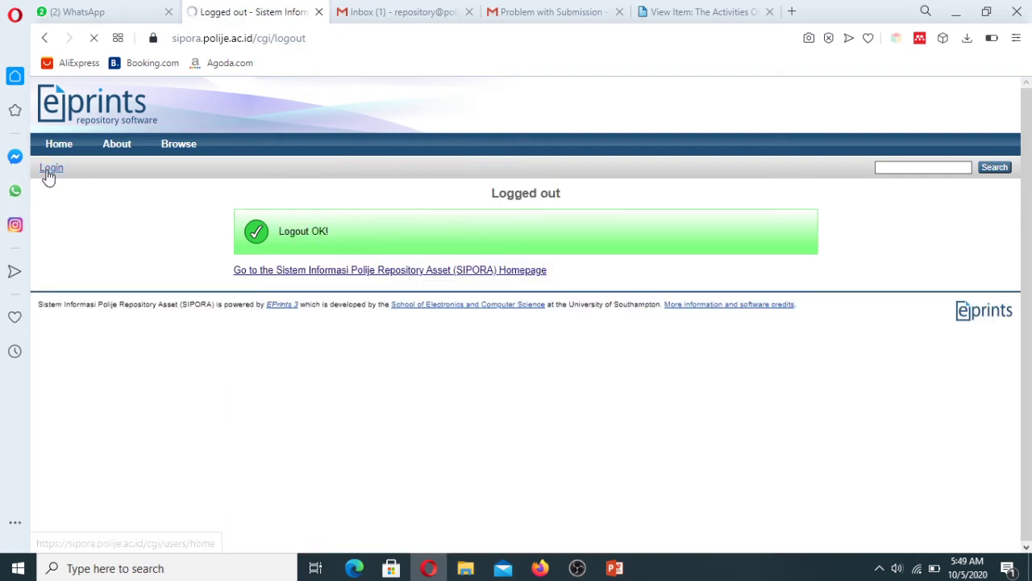
# Step: Sign back in as the library editor using the saved credentials
pyautogui.click(49, 170)
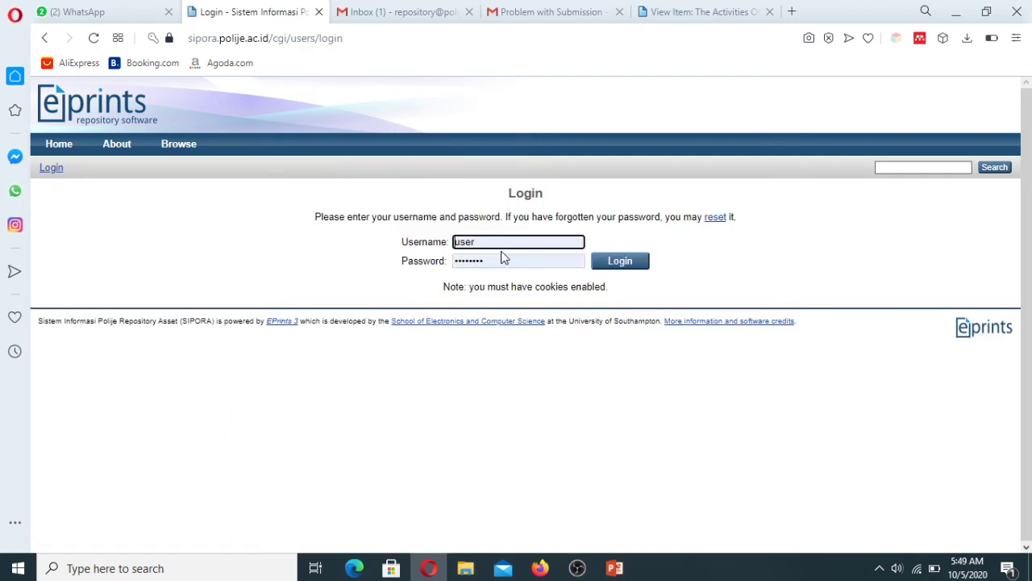
pyautogui.doubleClick(488, 241)
pyautogui.write('p')
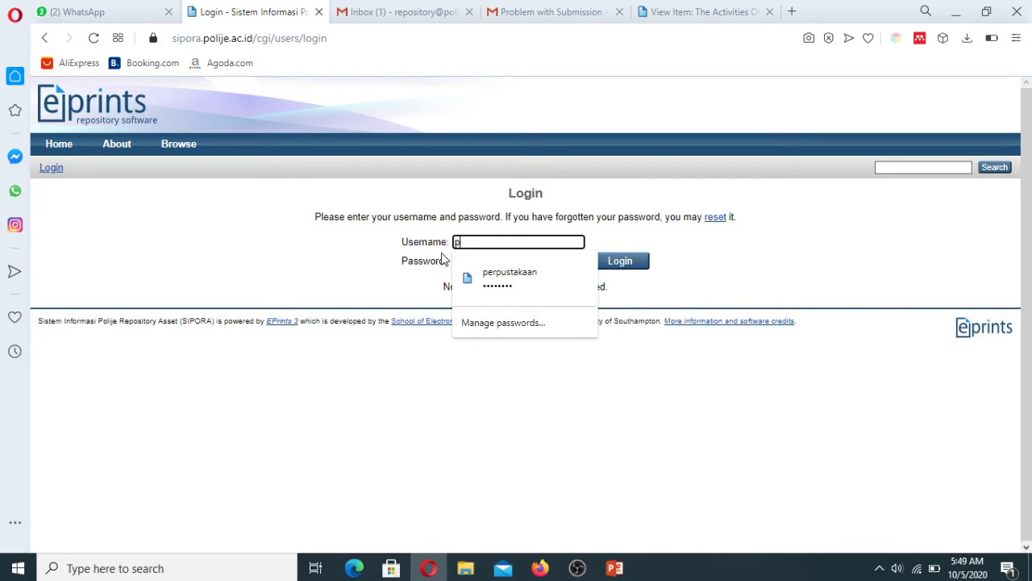
pyautogui.click(501, 274)
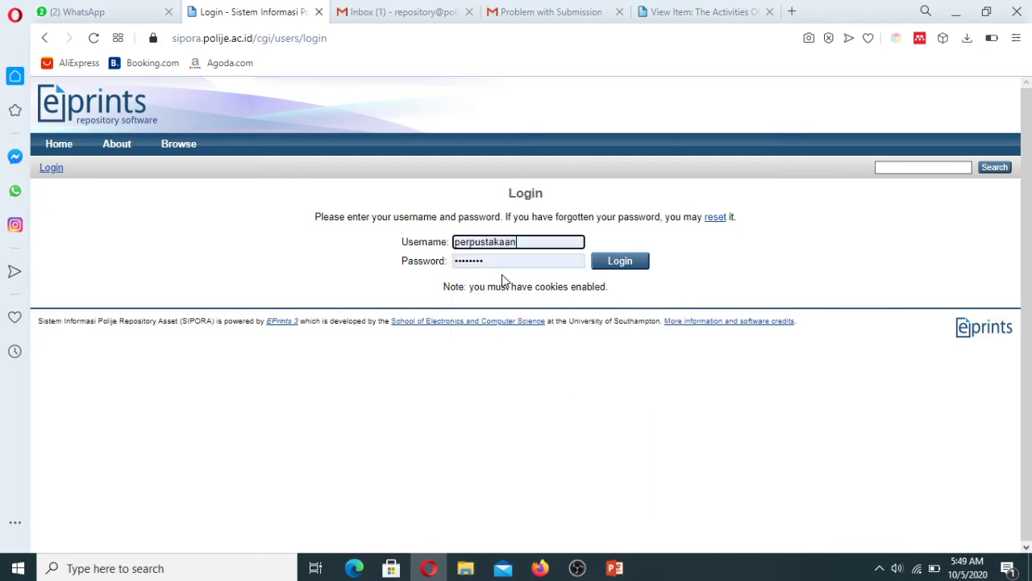
pyautogui.click(629, 274)
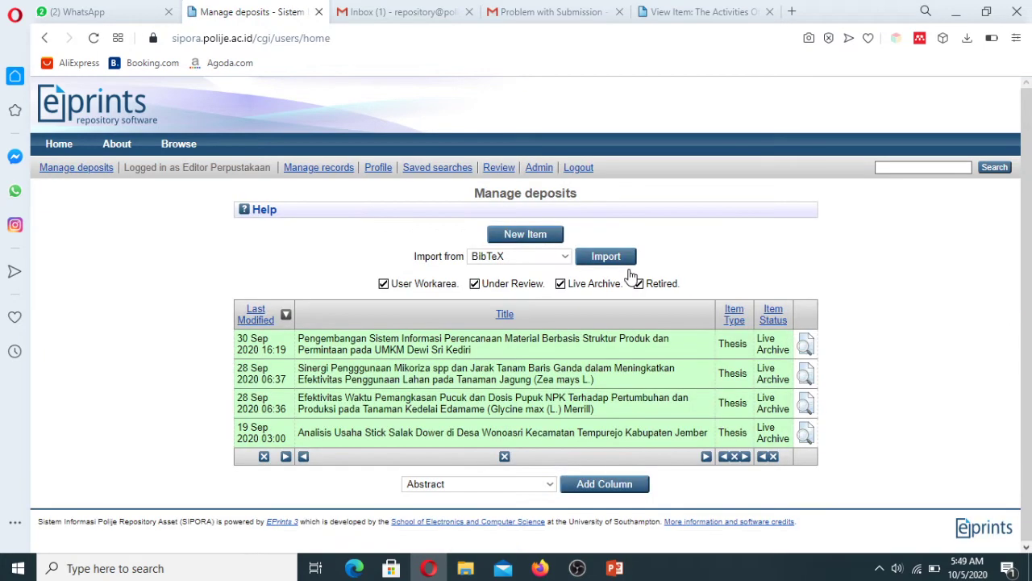
# Step: Open the Review queue and scroll down to the Experiment item 150 row
pyautogui.click(504, 174)
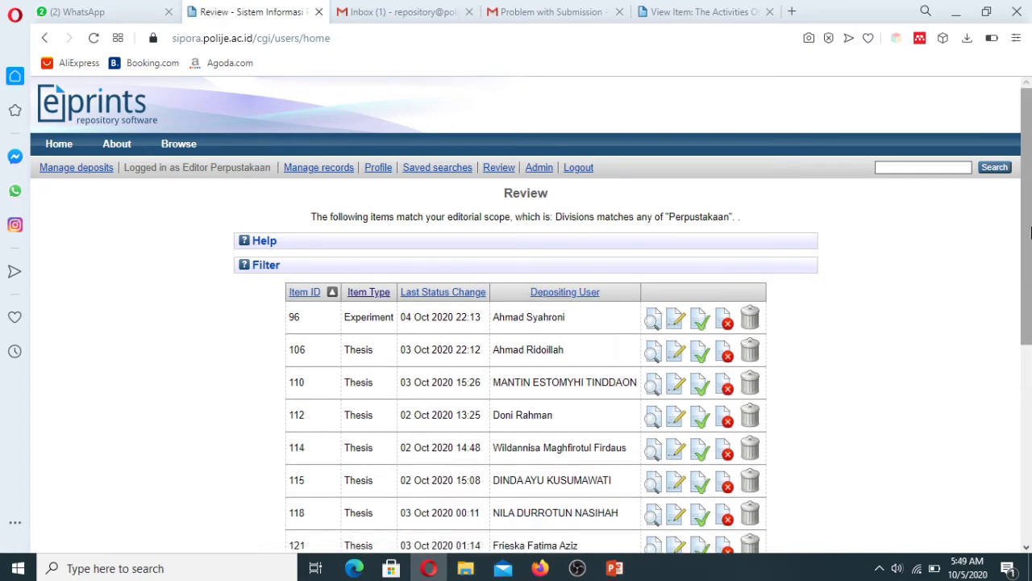
pyautogui.moveTo(1029, 253); pyautogui.dragTo(1030, 453)
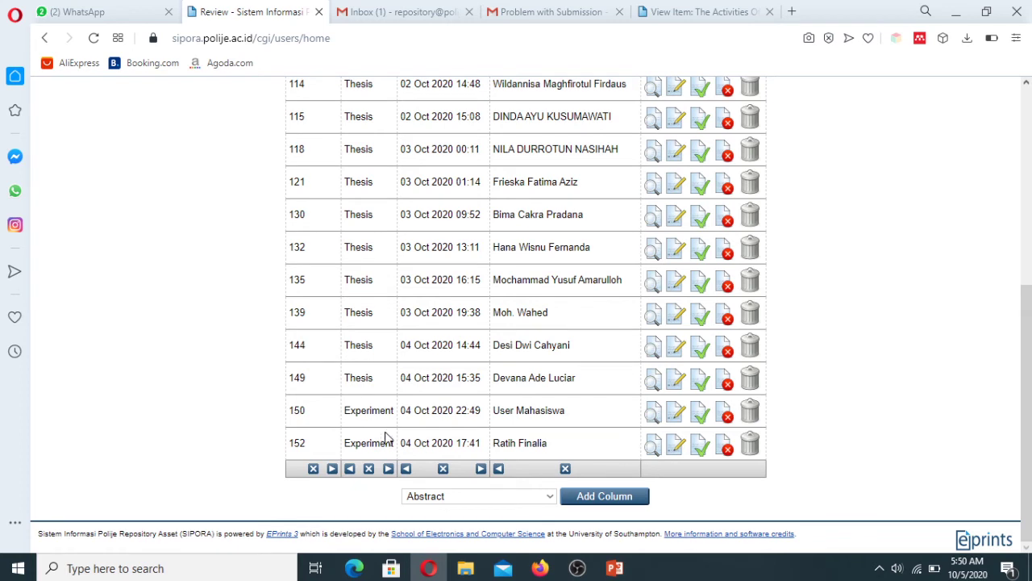
pyautogui.moveTo(344, 413); pyautogui.dragTo(392, 412)
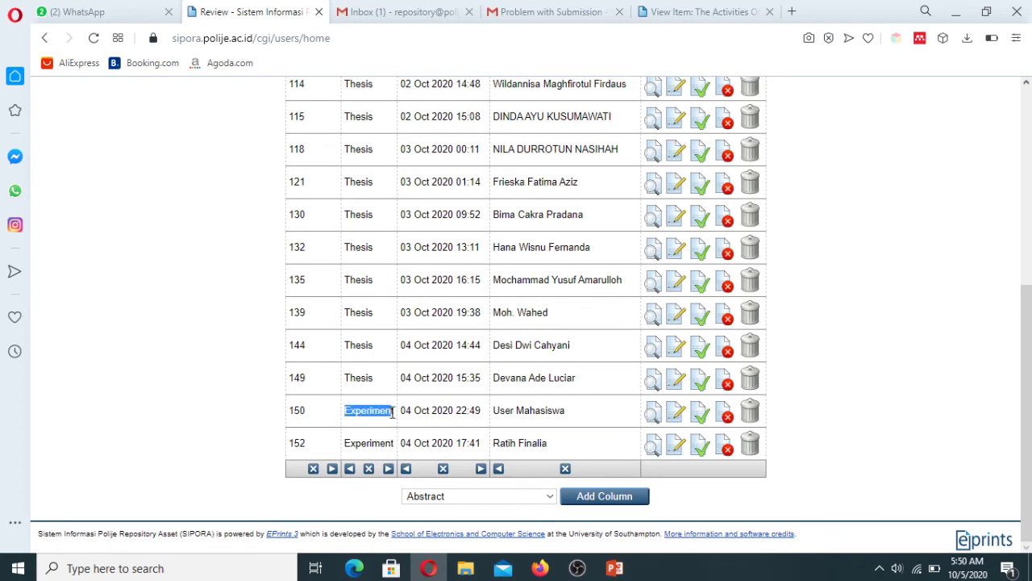
pyautogui.click(910, 437)
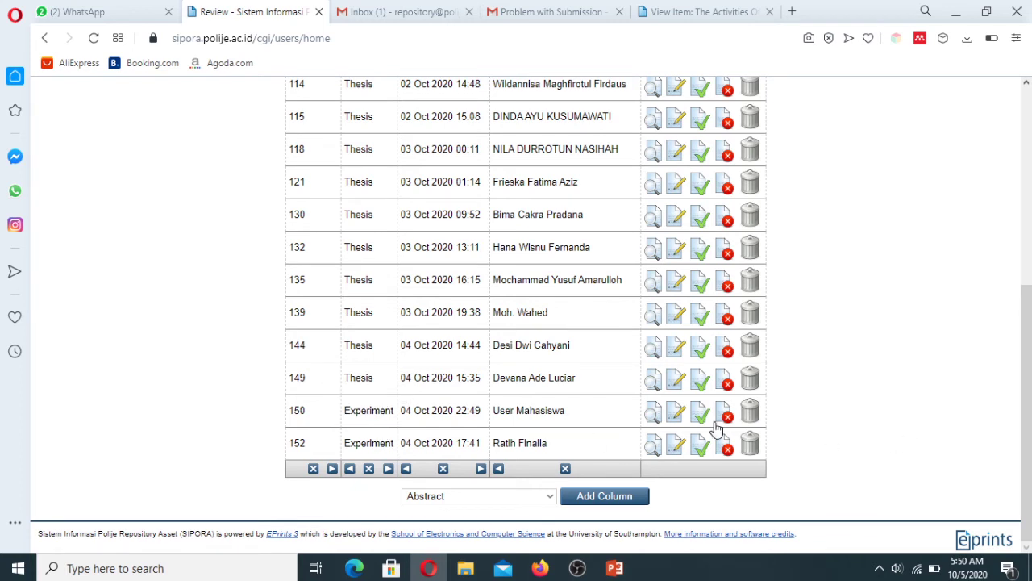
# Step: View item 150's Details and move it to the repository (Live Archive)
pyautogui.click(653, 415)
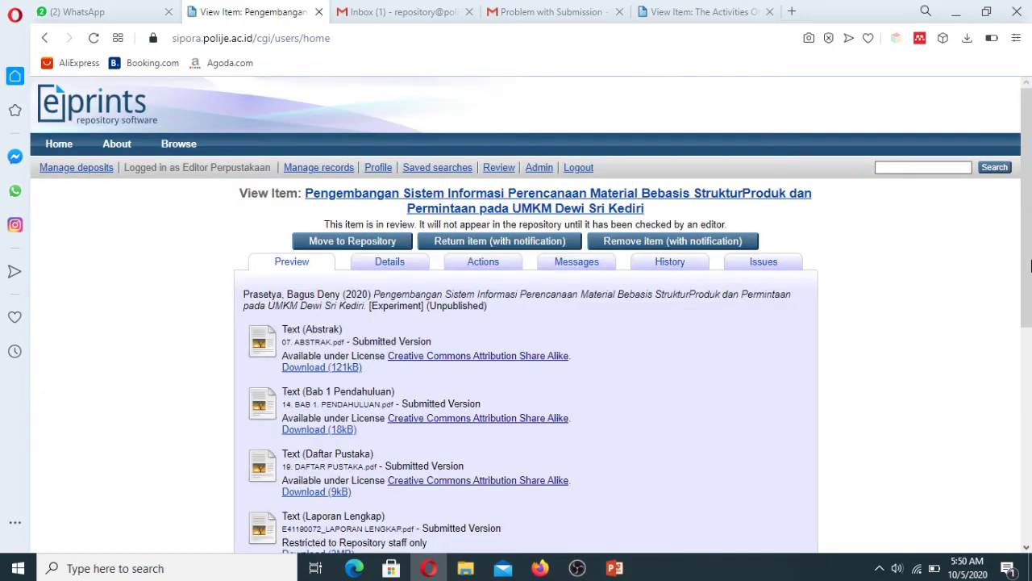
pyautogui.moveTo(1029, 211); pyautogui.dragTo(1029, 275)
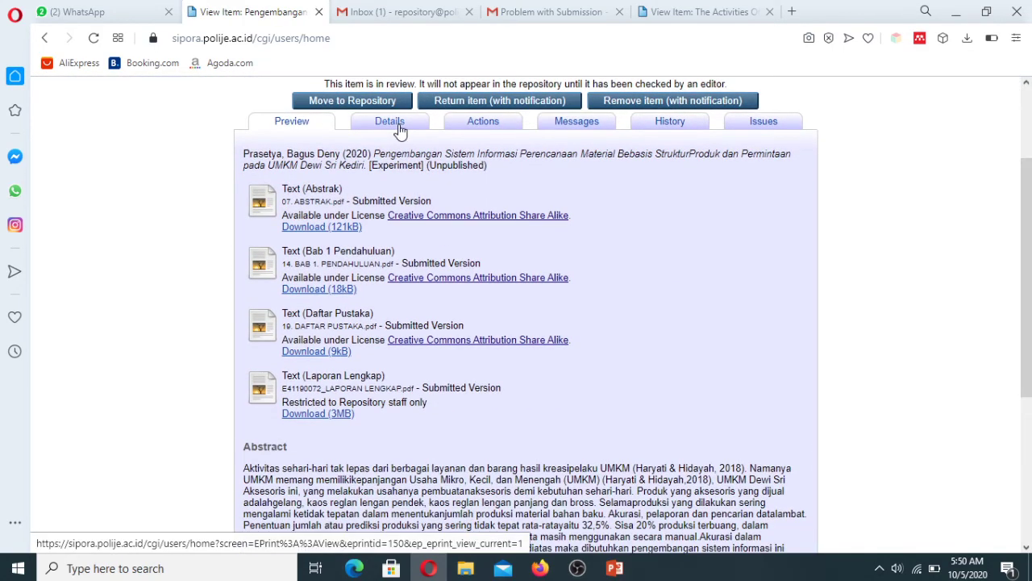
pyautogui.click(398, 124)
pyautogui.moveTo(1022, 179); pyautogui.dragTo(1022, 324)
pyautogui.scroll(6, 382, 256)
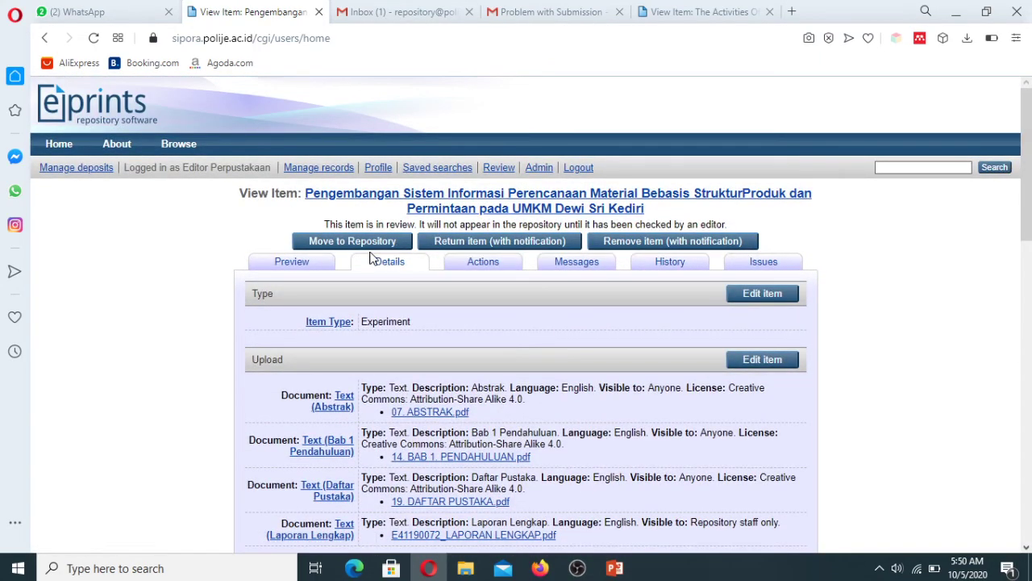
pyautogui.click(372, 243)
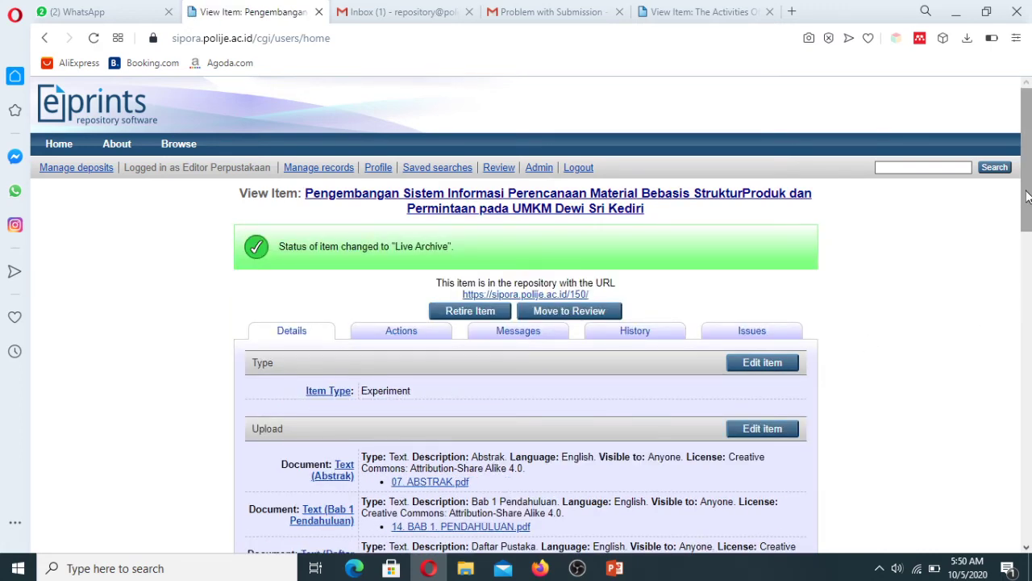
# Step: Glance at the returned-item email in Gmail, then return to item 150's page
pyautogui.moveTo(1029, 193)
pyautogui.mouseDown()
pyautogui.moveTo(1028, 257)
pyautogui.moveTo(1028, 202)
pyautogui.mouseUp()
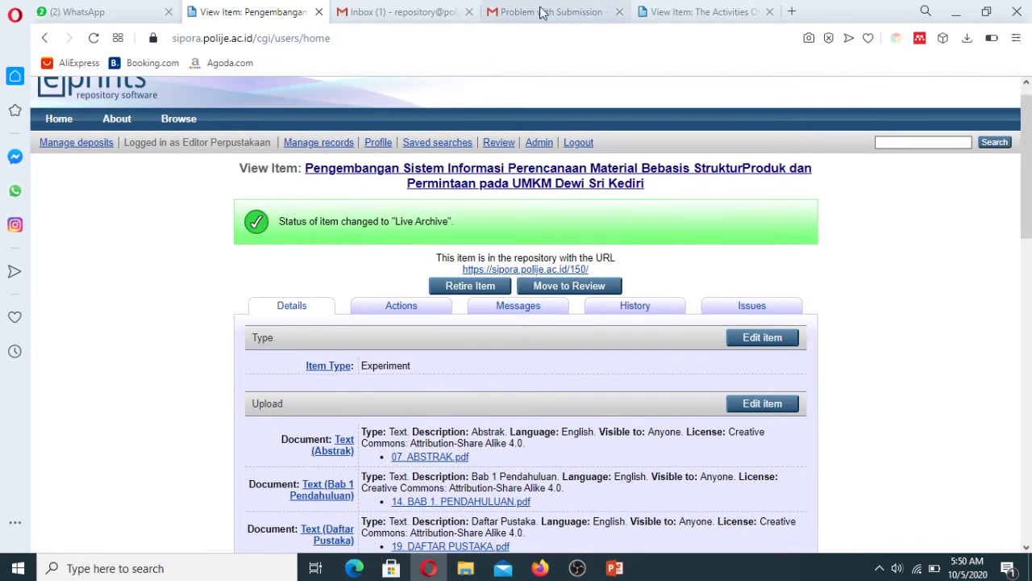
pyautogui.click(533, 12)
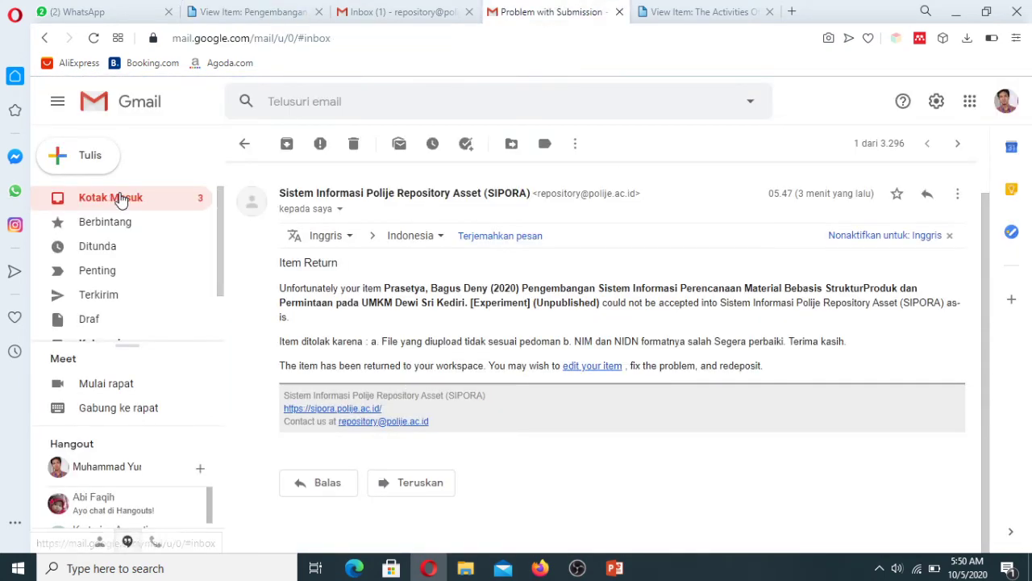
pyautogui.click(119, 199)
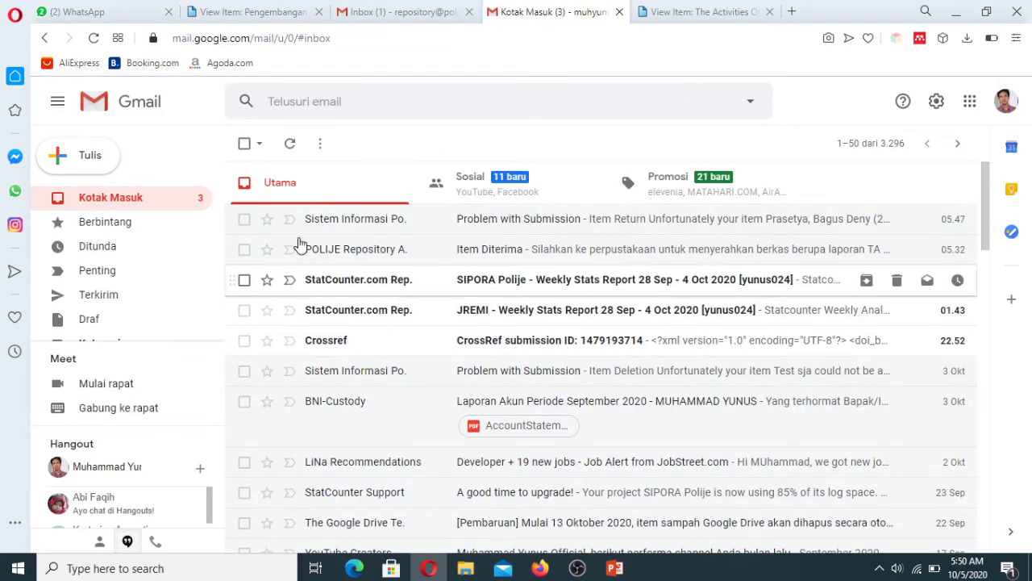
pyautogui.click(285, 13)
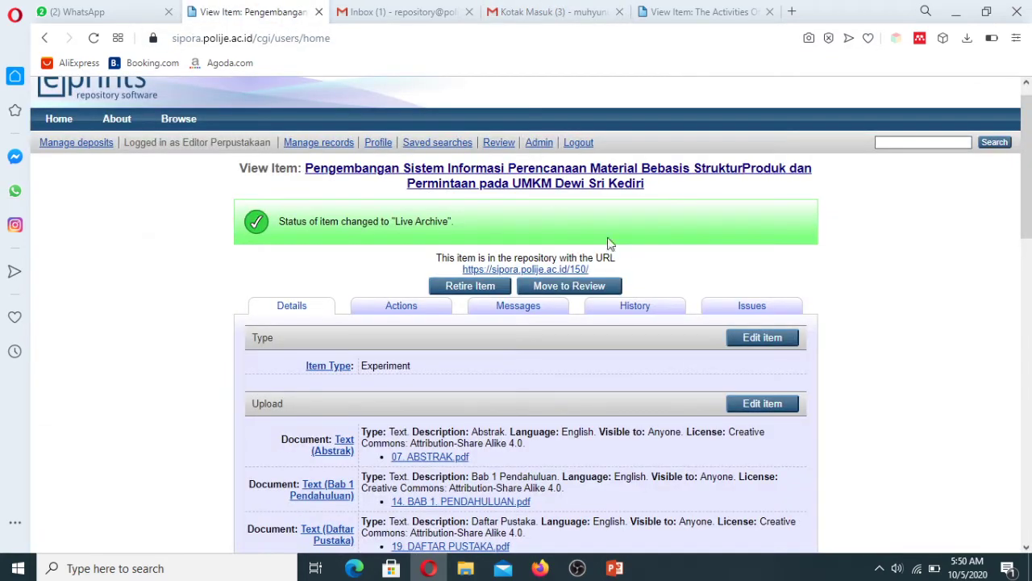
# Step: Scroll item 150's page to confirm Item Status: Live Archive, then go to Manage deposits
pyautogui.moveTo(1029, 223); pyautogui.dragTo(1029, 480)
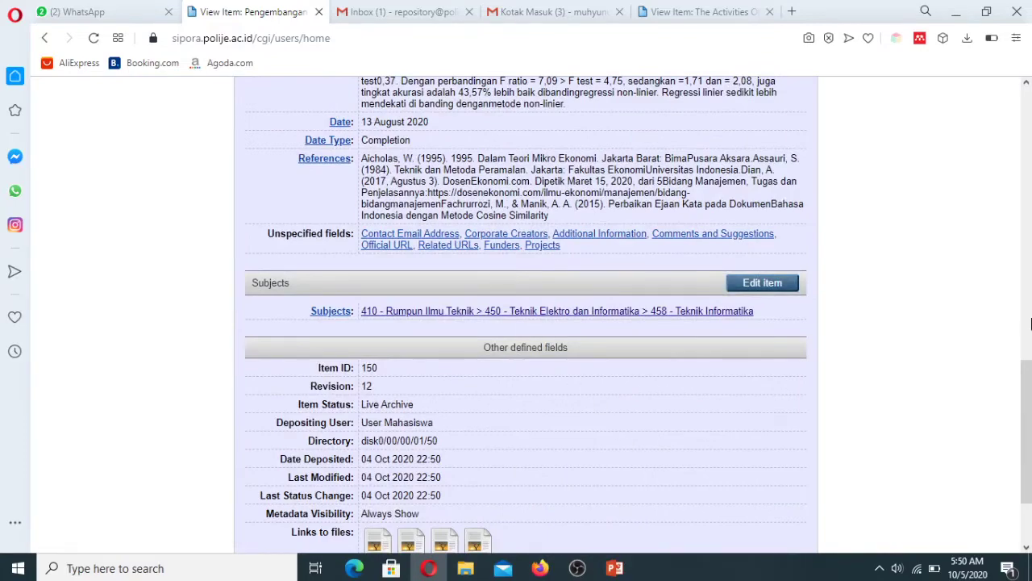
pyautogui.moveTo(1027, 364); pyautogui.dragTo(1029, 158)
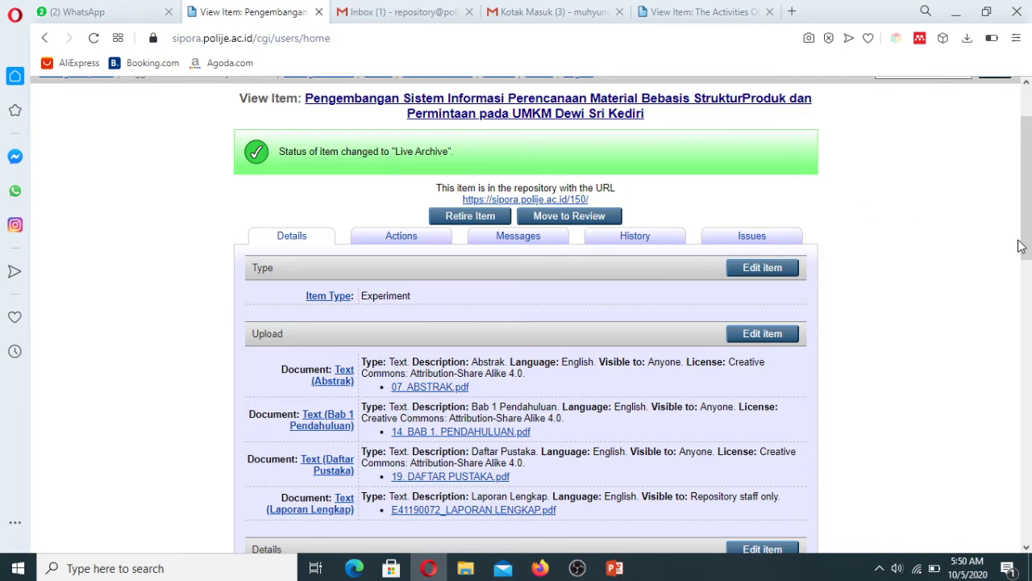
pyautogui.scroll(2, 1020, 246)
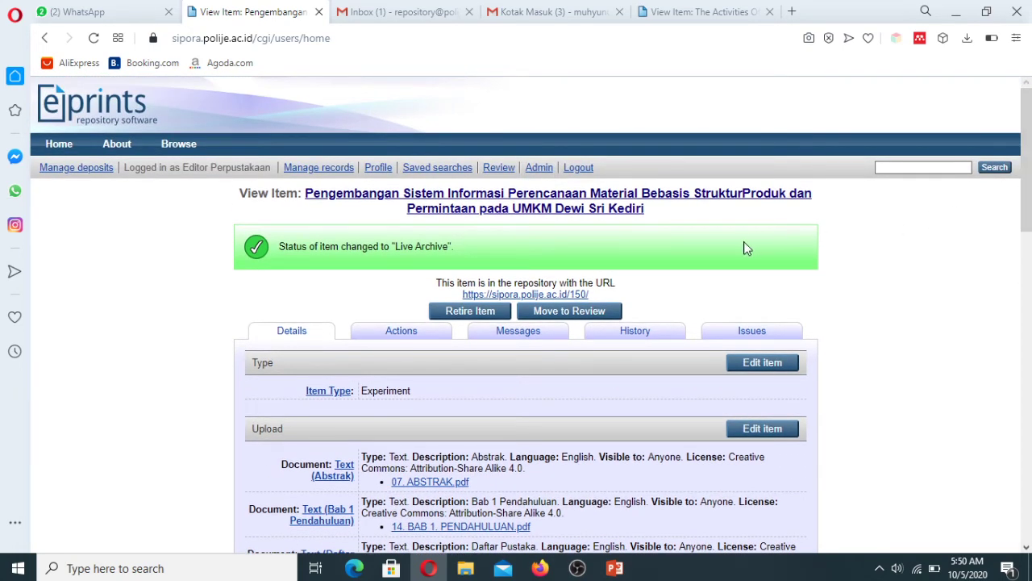
pyautogui.click(71, 171)
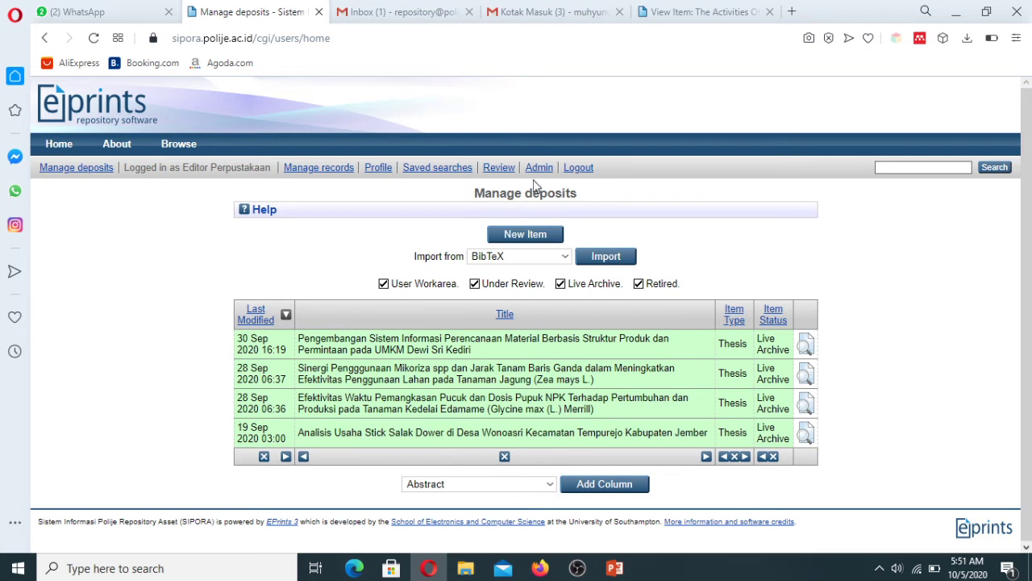
# Step: Via Admin > Search items, uncheck Under Review and search for Item ID 150
pyautogui.click(539, 168)
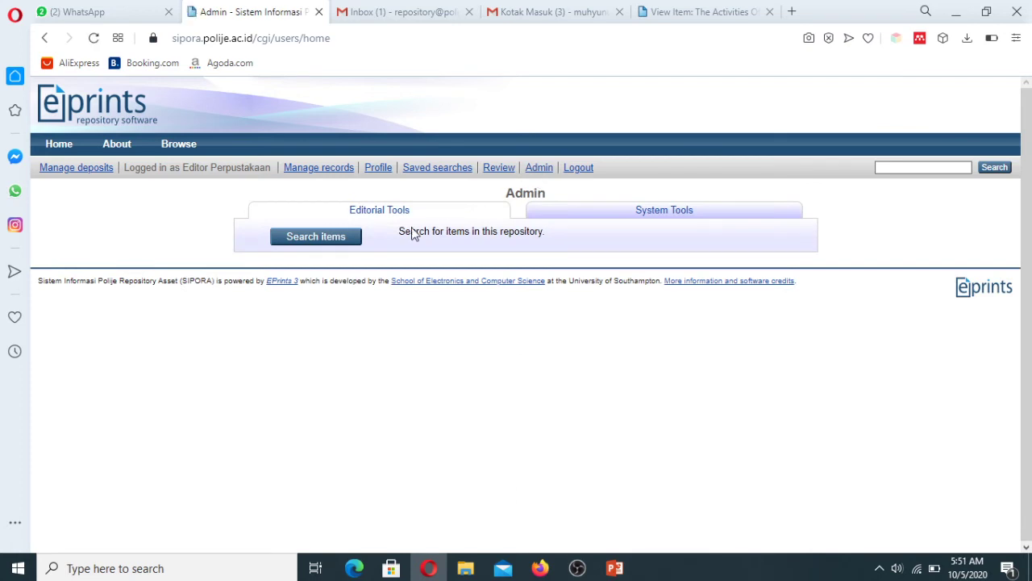
pyautogui.click(339, 242)
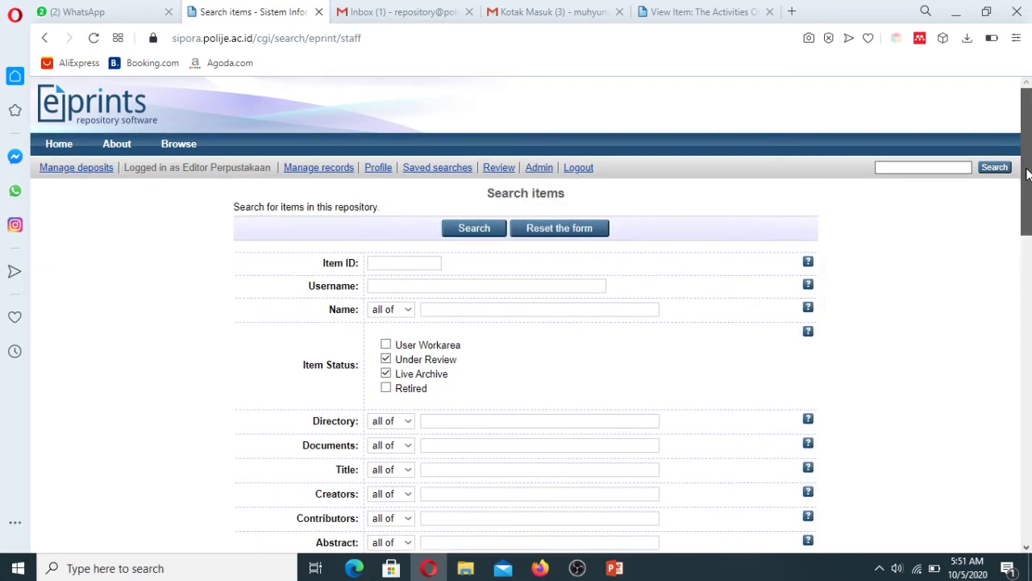
pyautogui.scroll(-1, 1029, 189)
pyautogui.scroll(1, 1029, 189)
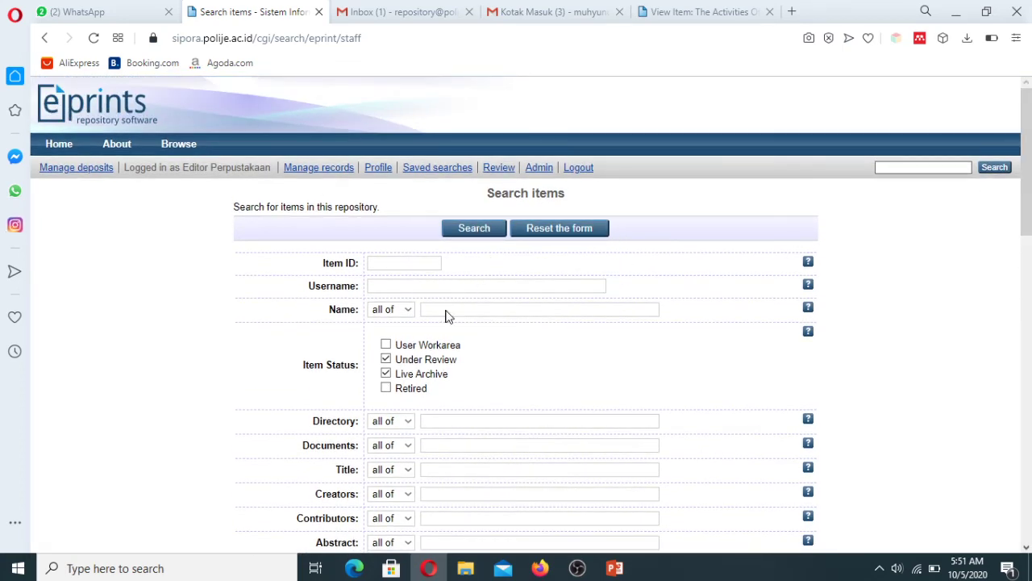
pyautogui.click(386, 360)
pyautogui.click(385, 264)
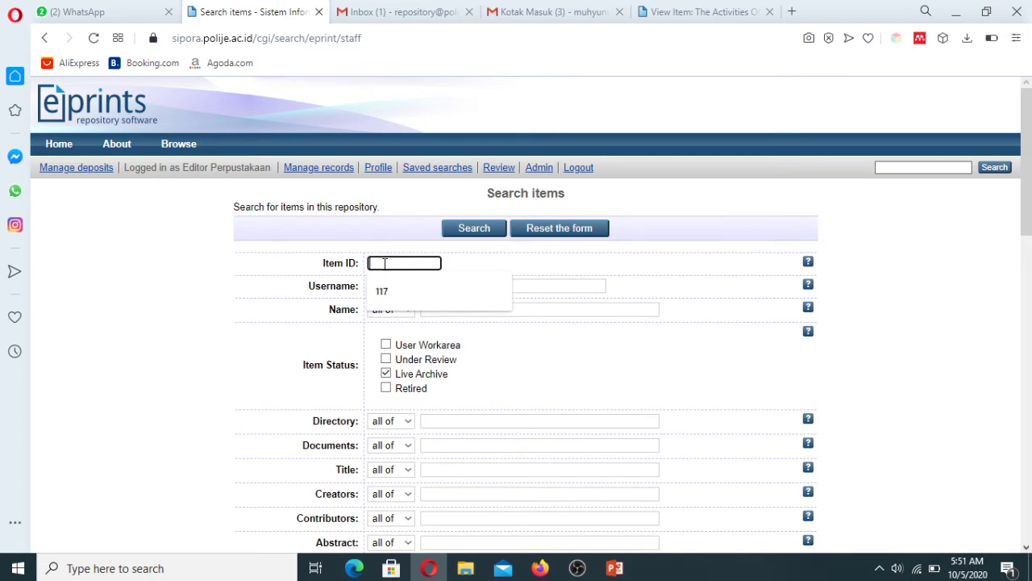
pyautogui.write('150')
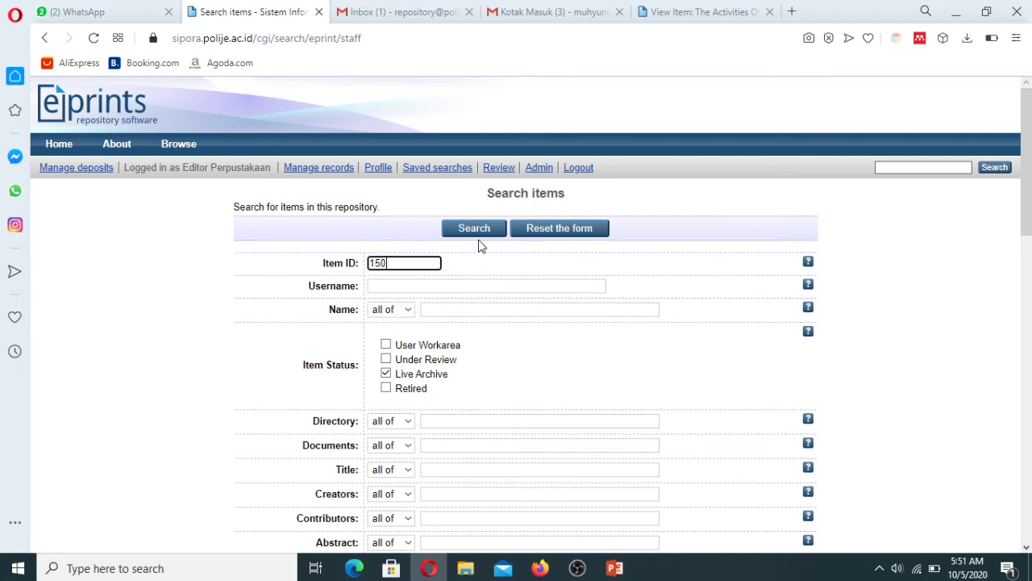
pyautogui.click(479, 234)
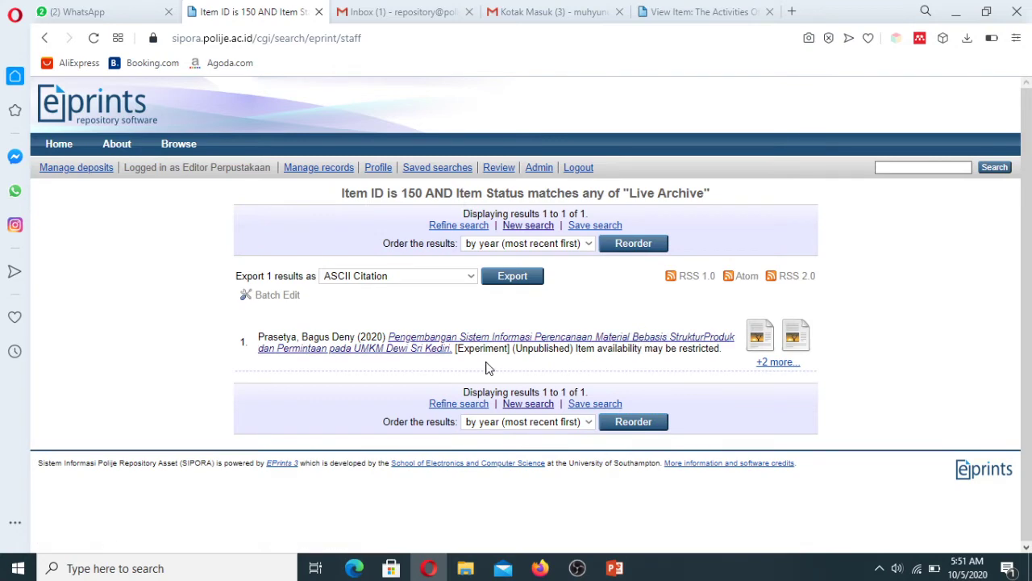
# Step: Open item 150's View Item page and review its four uploaded documents and Perpustakaan > Lap PKL details
pyautogui.click(570, 343)
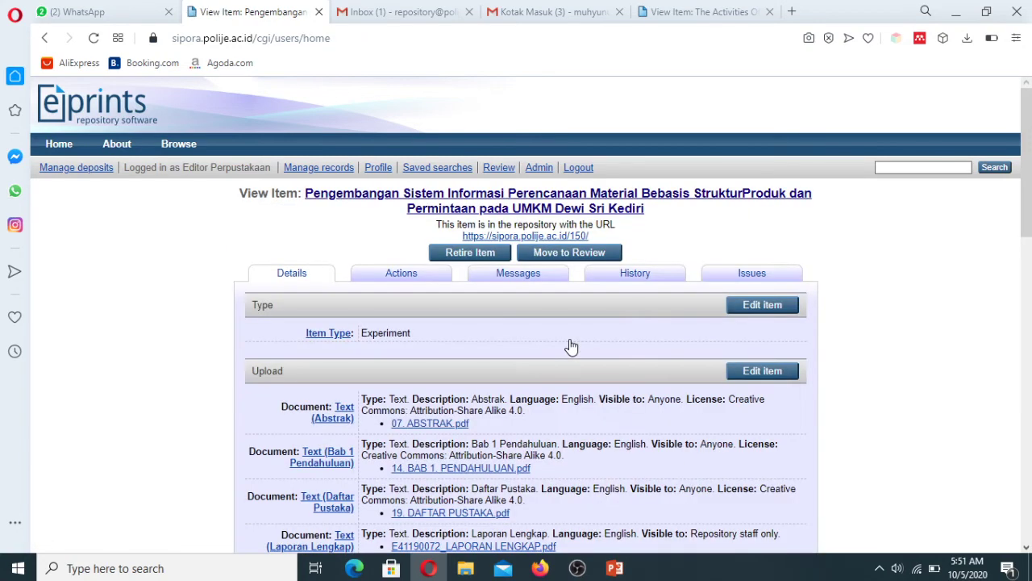
pyautogui.moveTo(1031, 176)
pyautogui.mouseDown()
pyautogui.moveTo(1031, 195)
pyautogui.moveTo(1031, 164)
pyautogui.moveTo(1030, 222)
pyautogui.moveTo(1031, 171)
pyautogui.mouseUp()
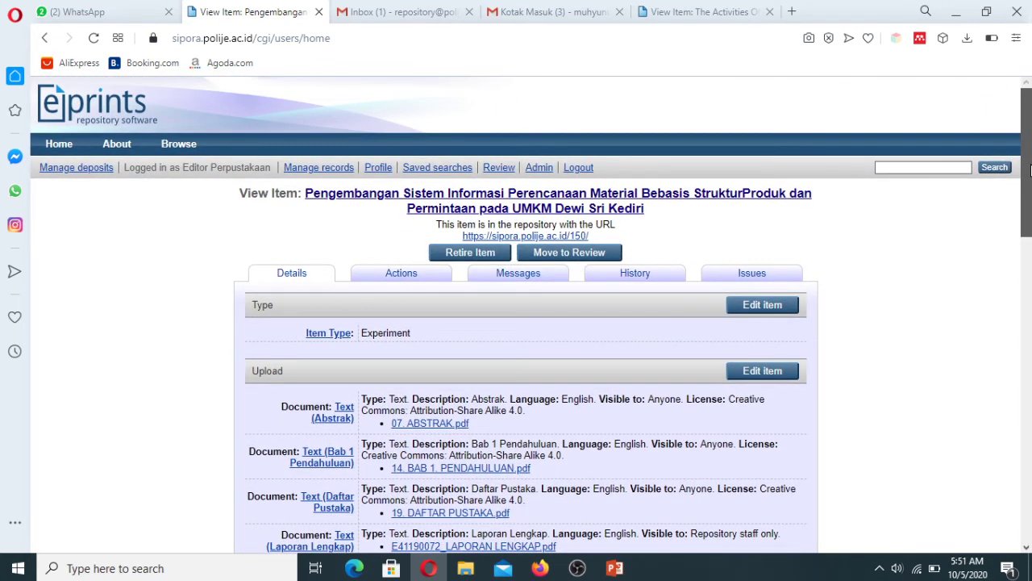
pyautogui.moveTo(1030, 170); pyautogui.dragTo(1031, 333)
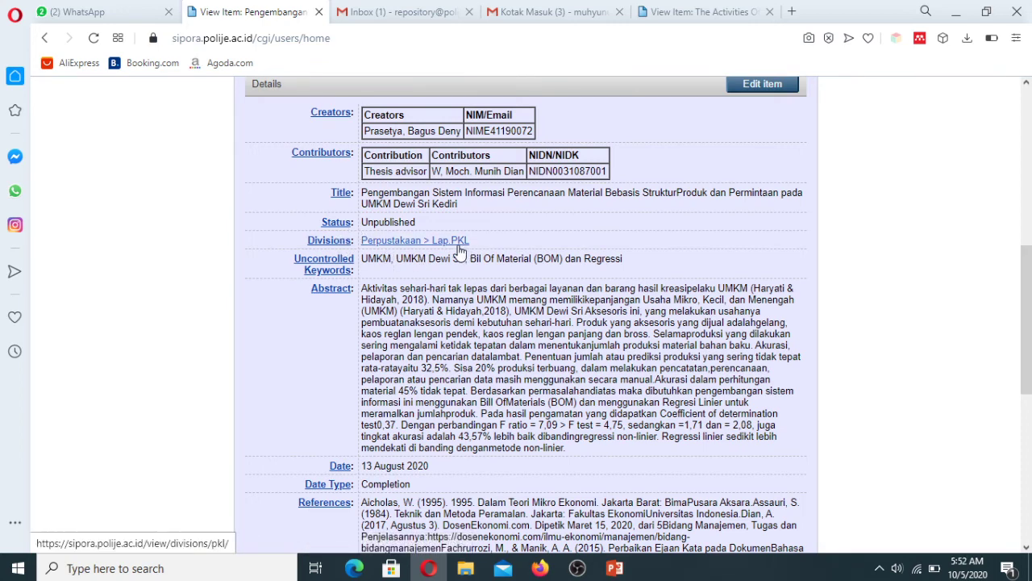
pyautogui.scroll(-2, 1027, 307)
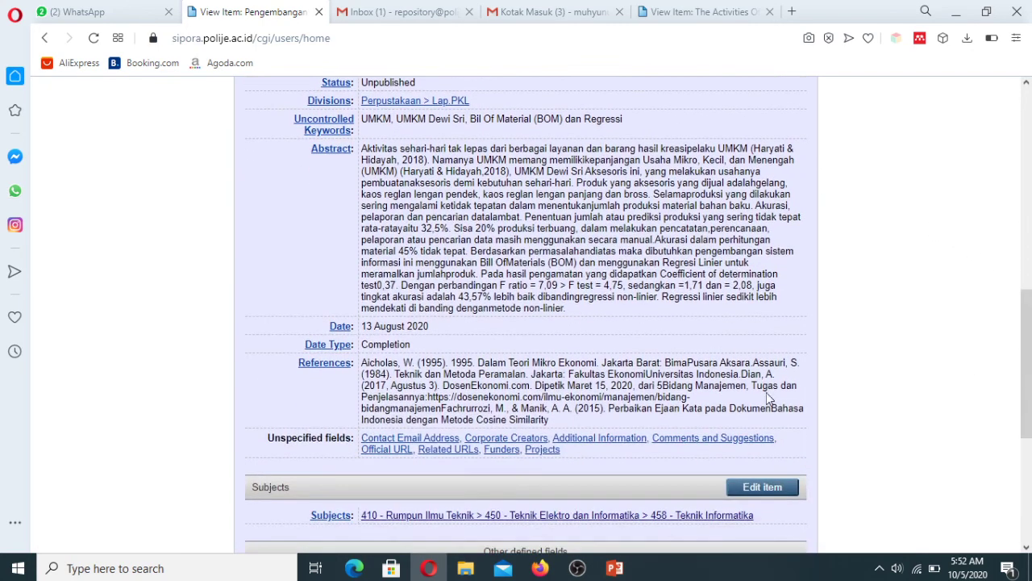
pyautogui.moveTo(1028, 335); pyautogui.dragTo(1025, 277)
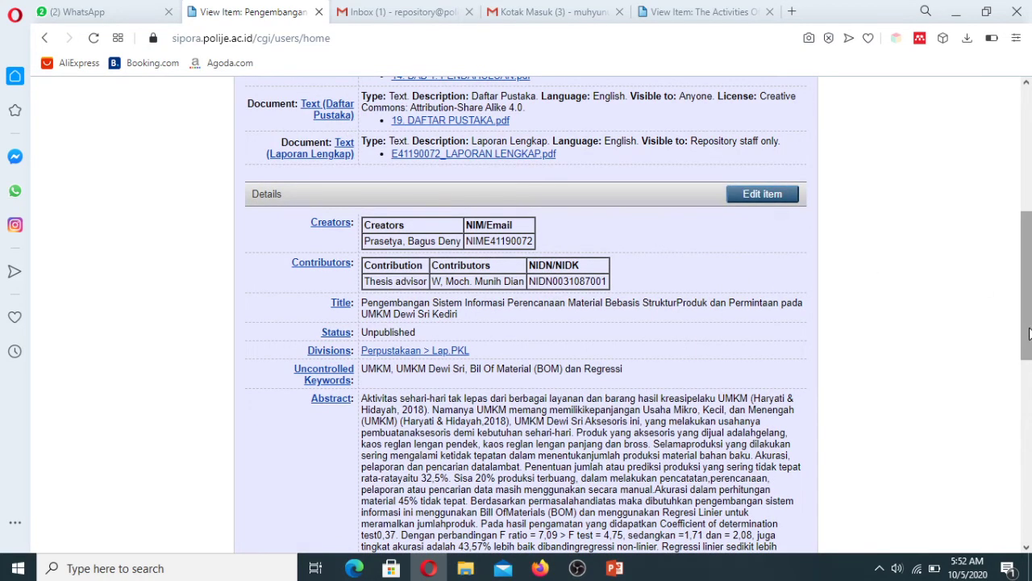
pyautogui.moveTo(1029, 333); pyautogui.dragTo(1027, 278)
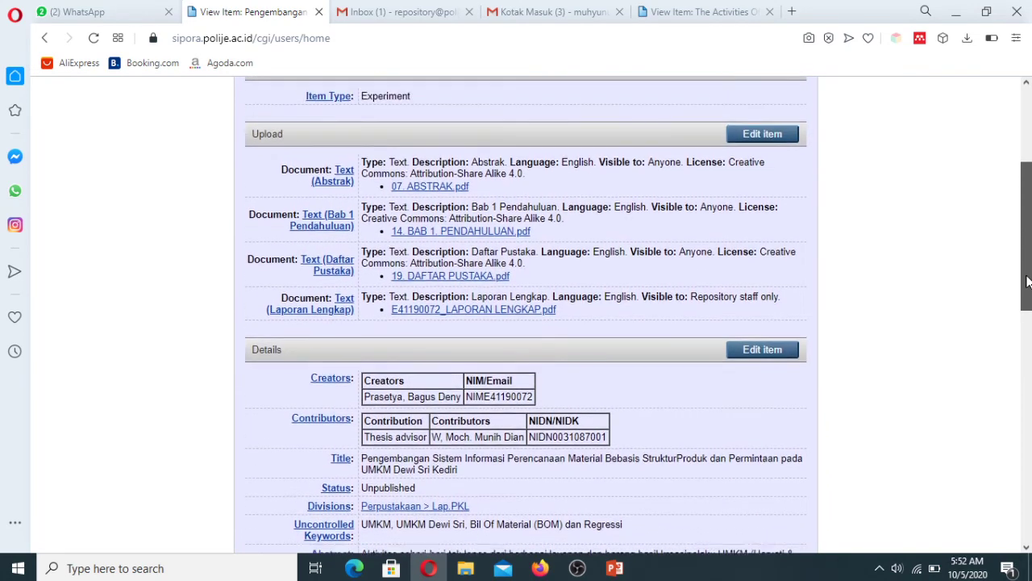